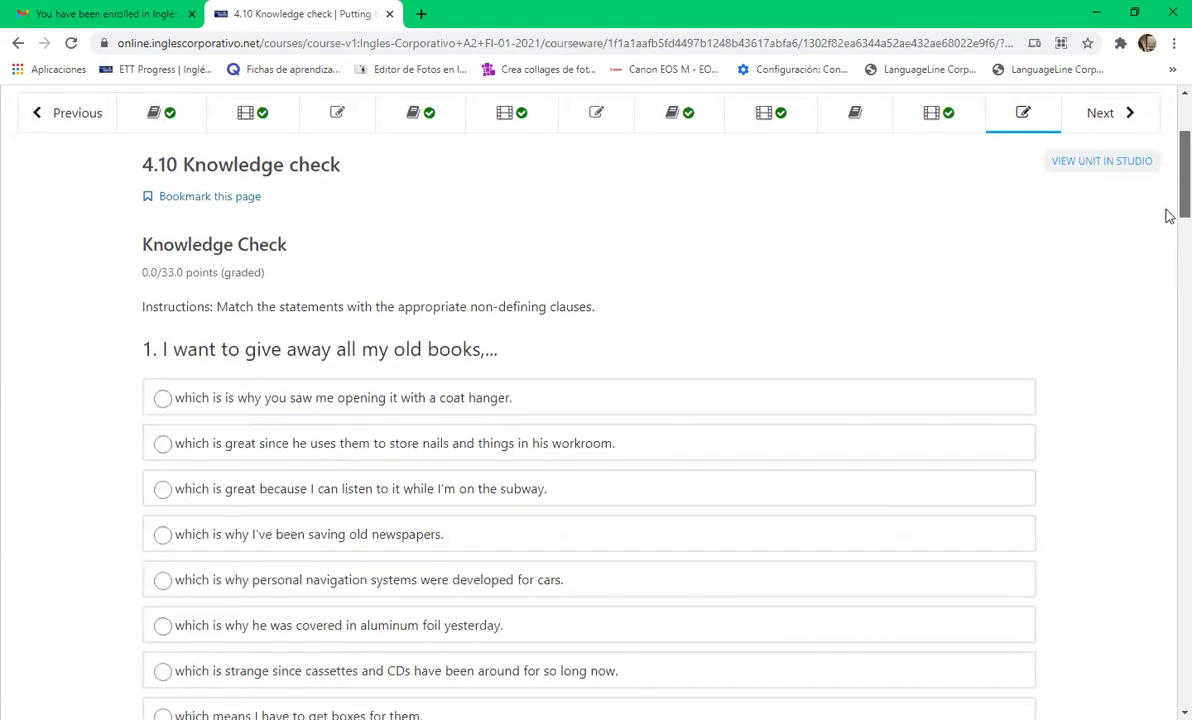
- Answer question 1 about giving away old books with "which means I have to get boxes for them."
scroll(1169, 216, down, 1)
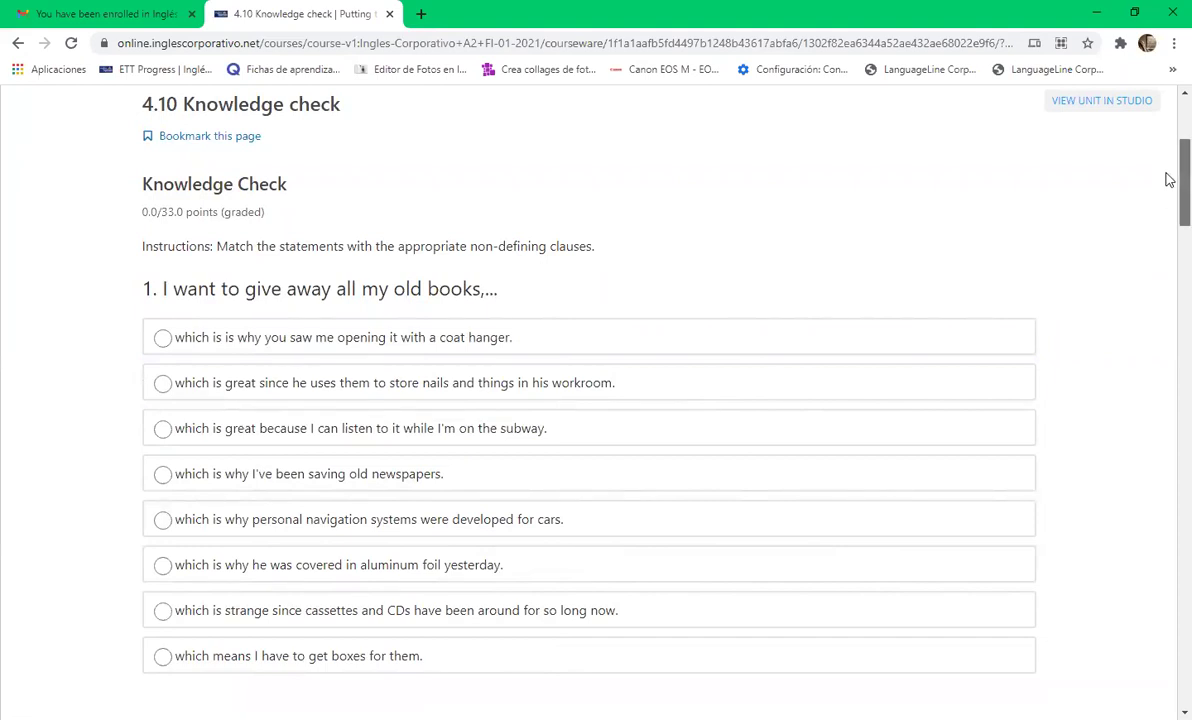
scroll(1169, 179, down, 1)
scroll(1170, 180, up, 1)
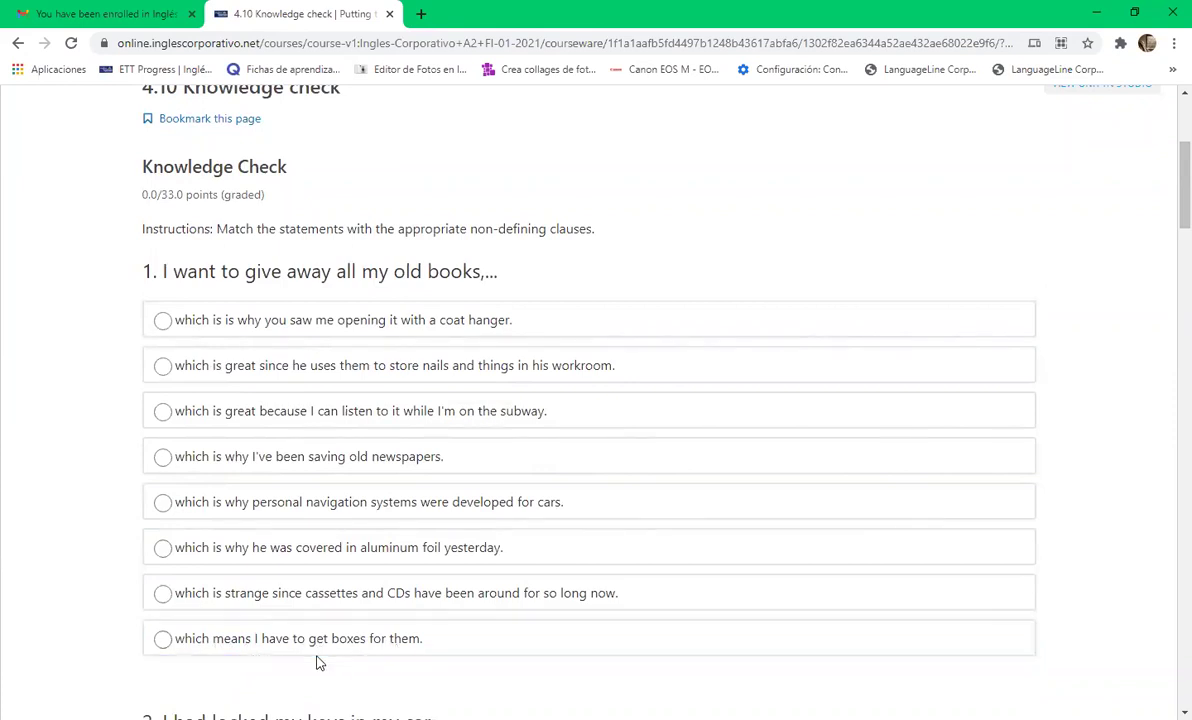
click(162, 639)
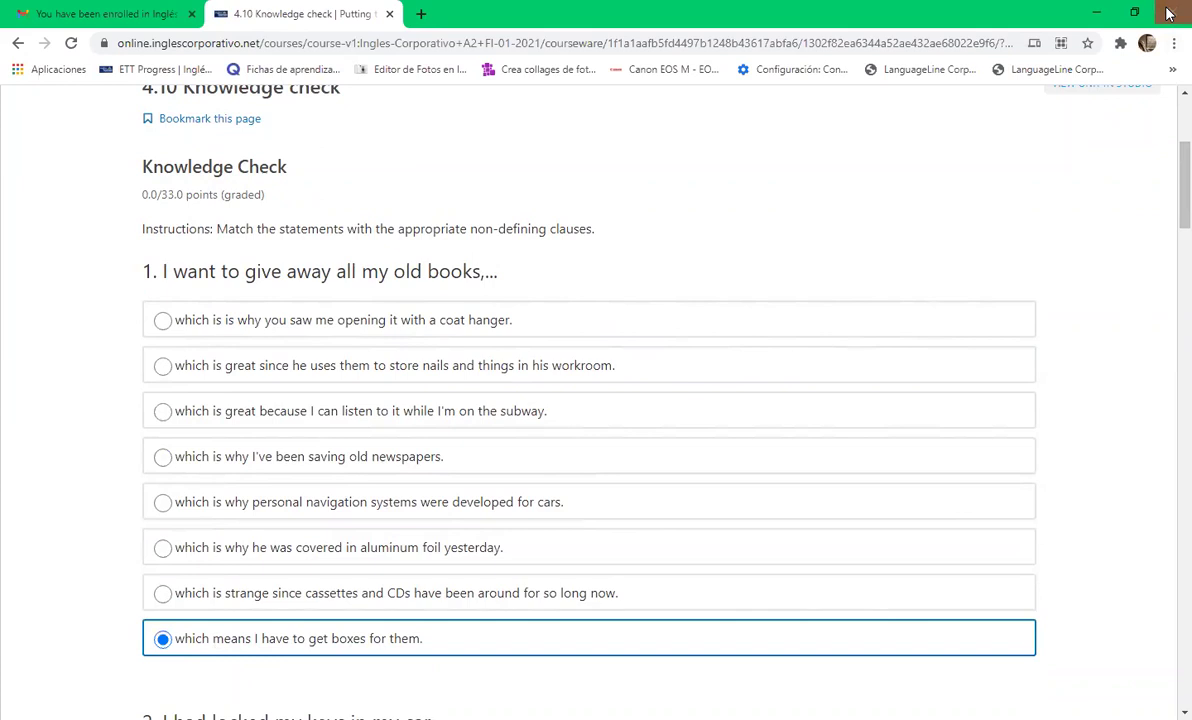
- Answer question 2 about keys locked in the car with "which is is why you saw me opening it with a coat hanger."
scroll(1166, 213, down, 3)
scroll(1169, 235, down, 1)
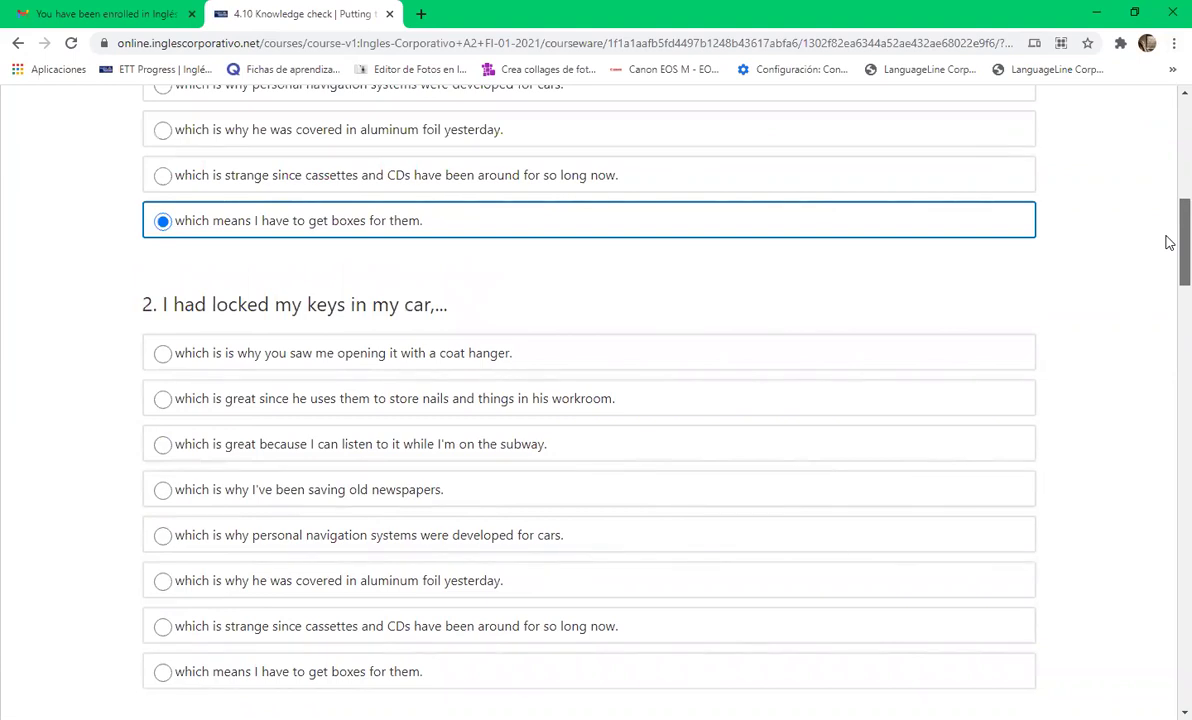
scroll(1169, 243, down, 1)
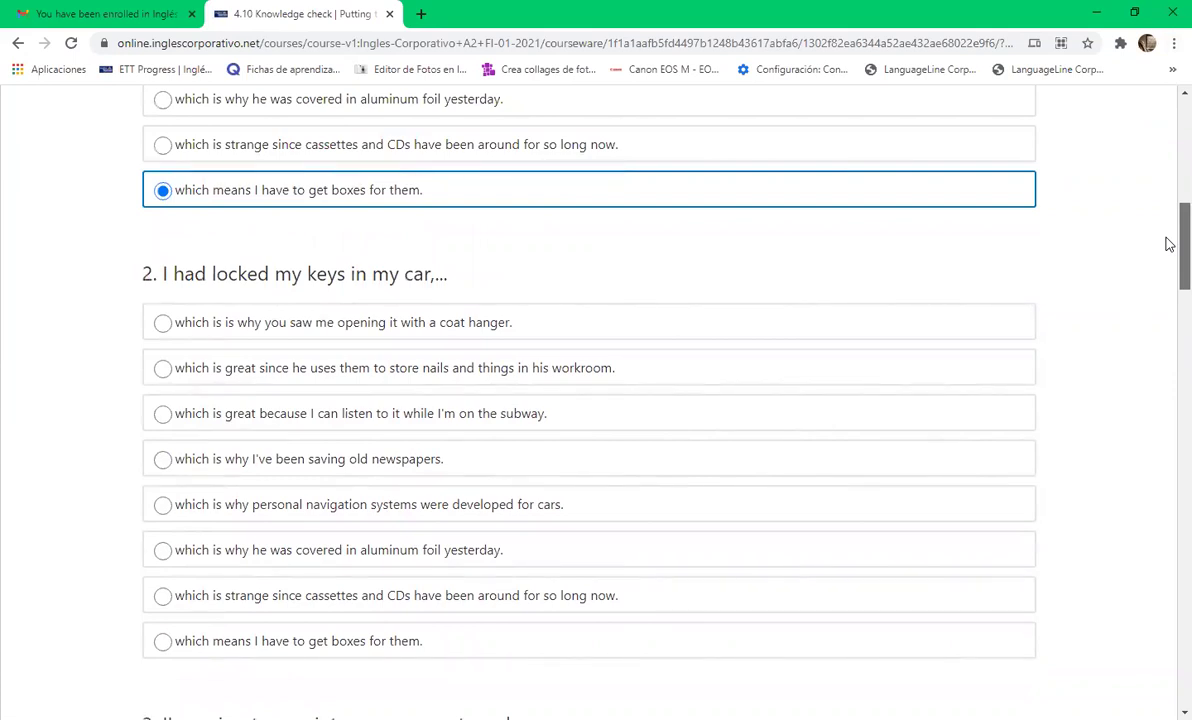
click(163, 324)
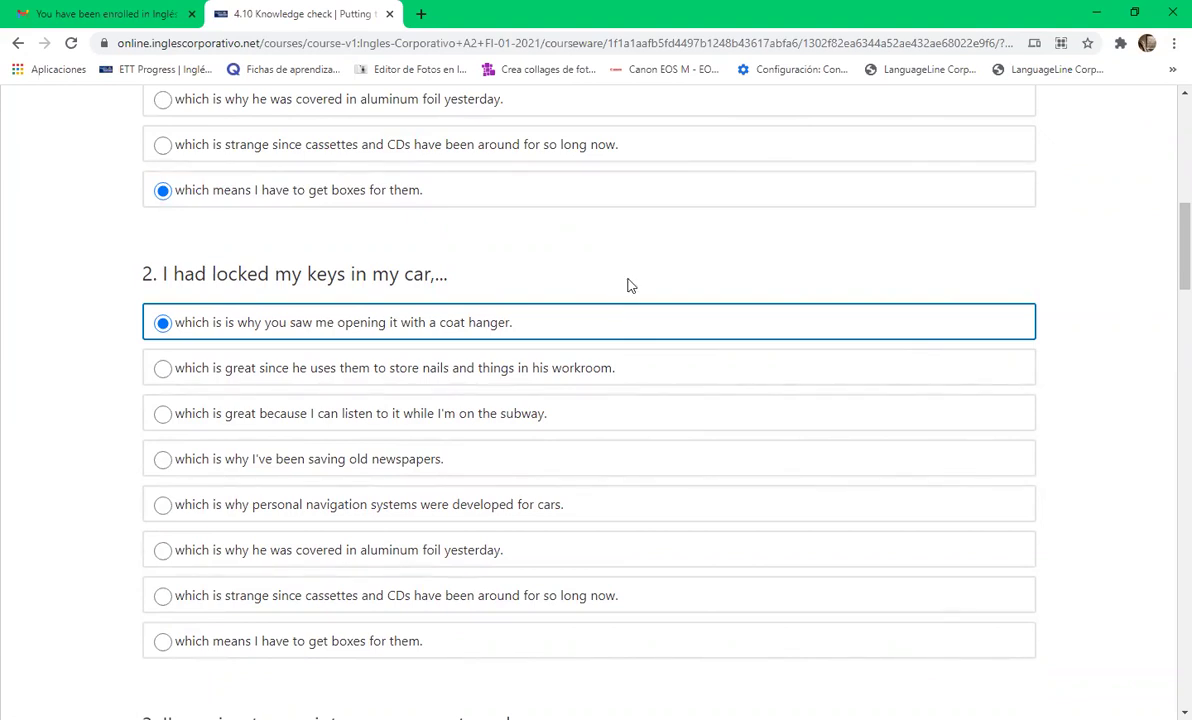
- Answer question 3 about repainting the room with "which is why I've been saving old newspapers."
scroll(1168, 240, down, 2)
scroll(1168, 247, down, 5)
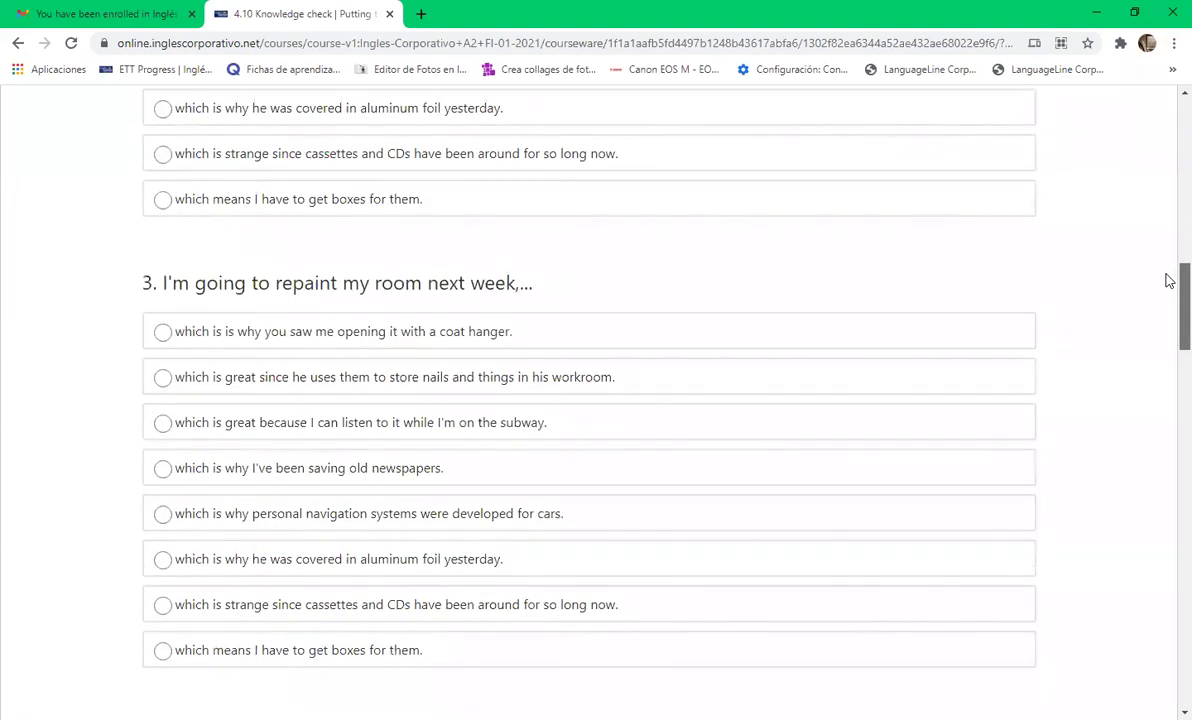
scroll(1168, 281, down, 1)
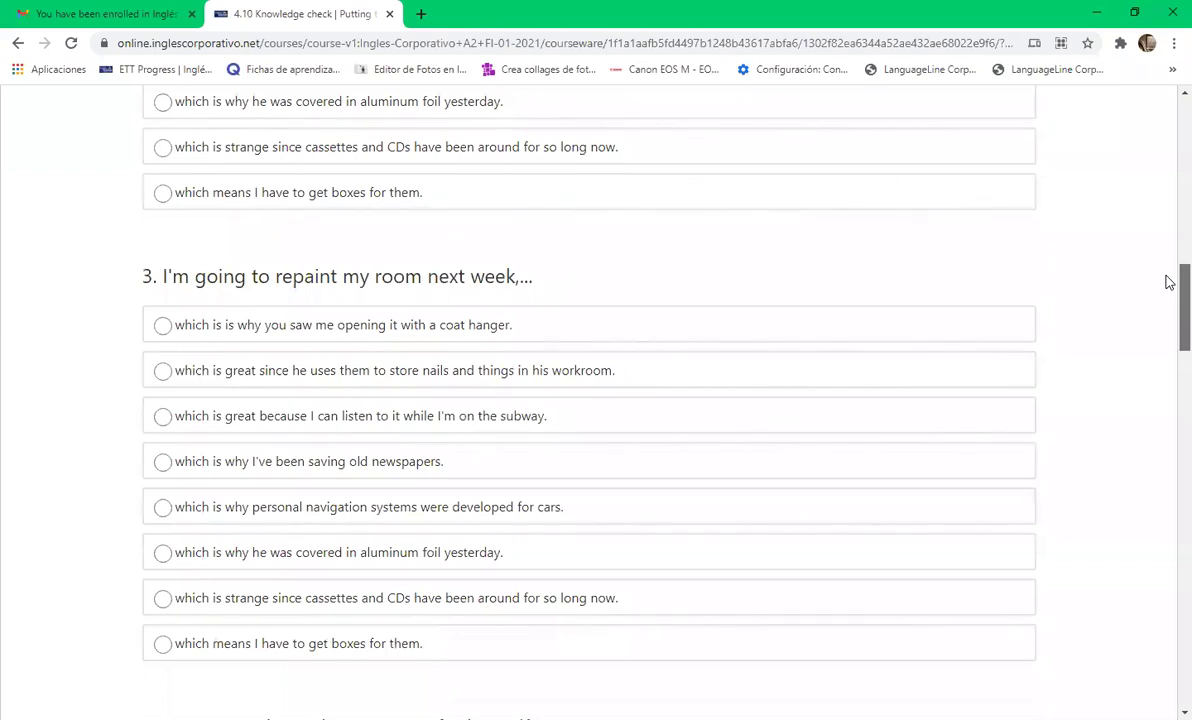
scroll(1168, 281, down, 1)
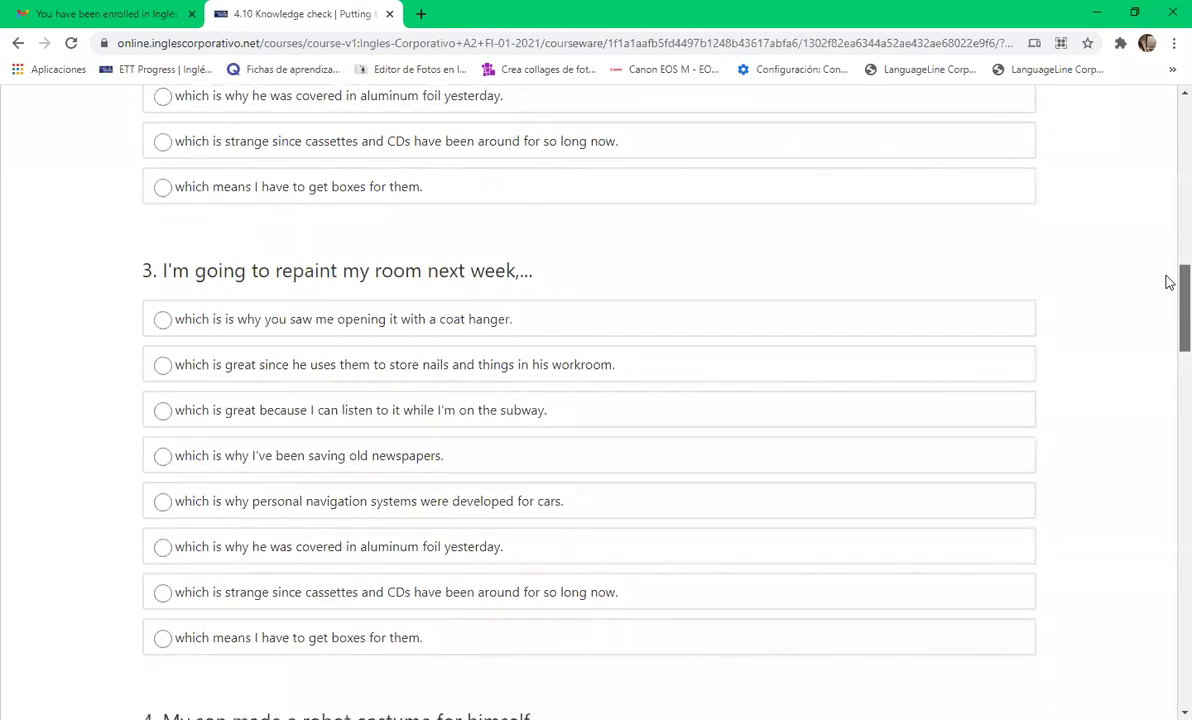
scroll(1168, 281, up, 1)
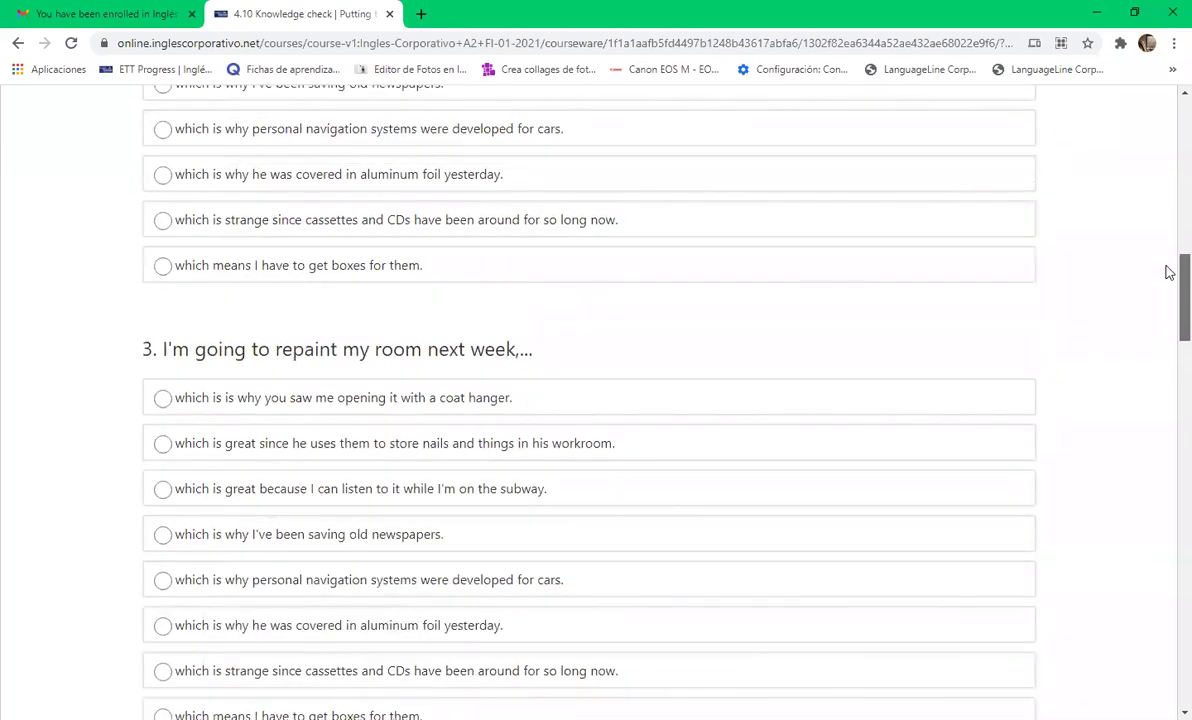
scroll(1168, 272, up, 1)
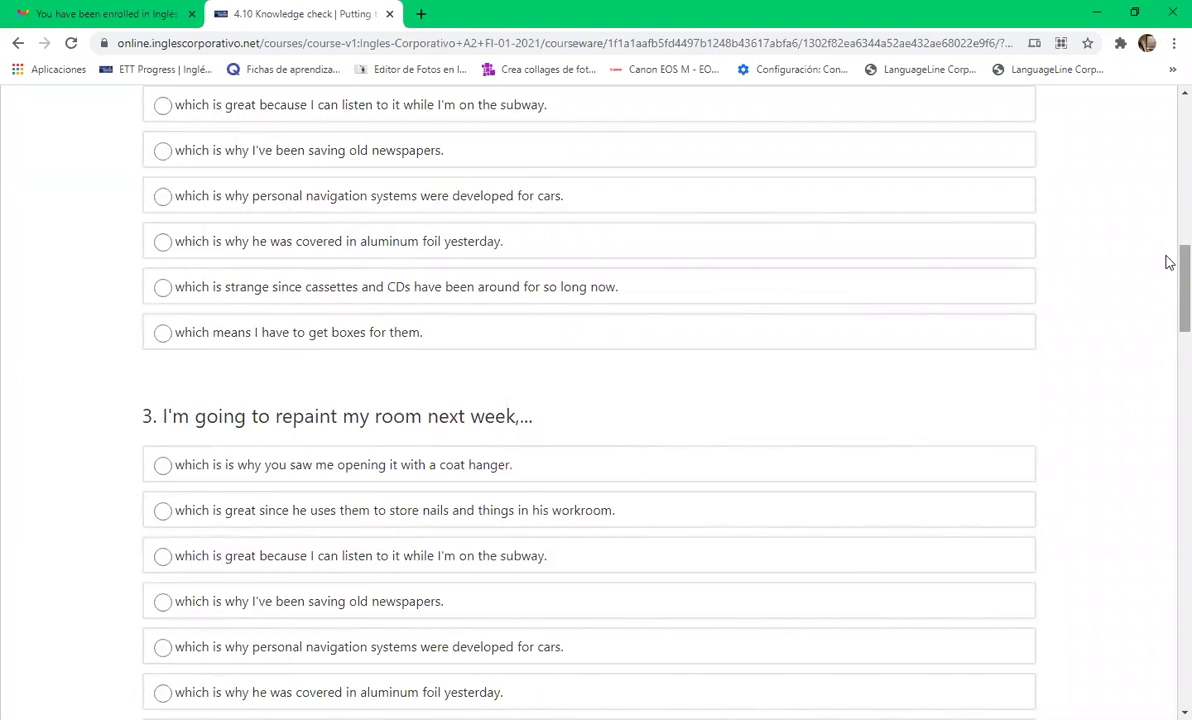
scroll(1168, 245, up, 3)
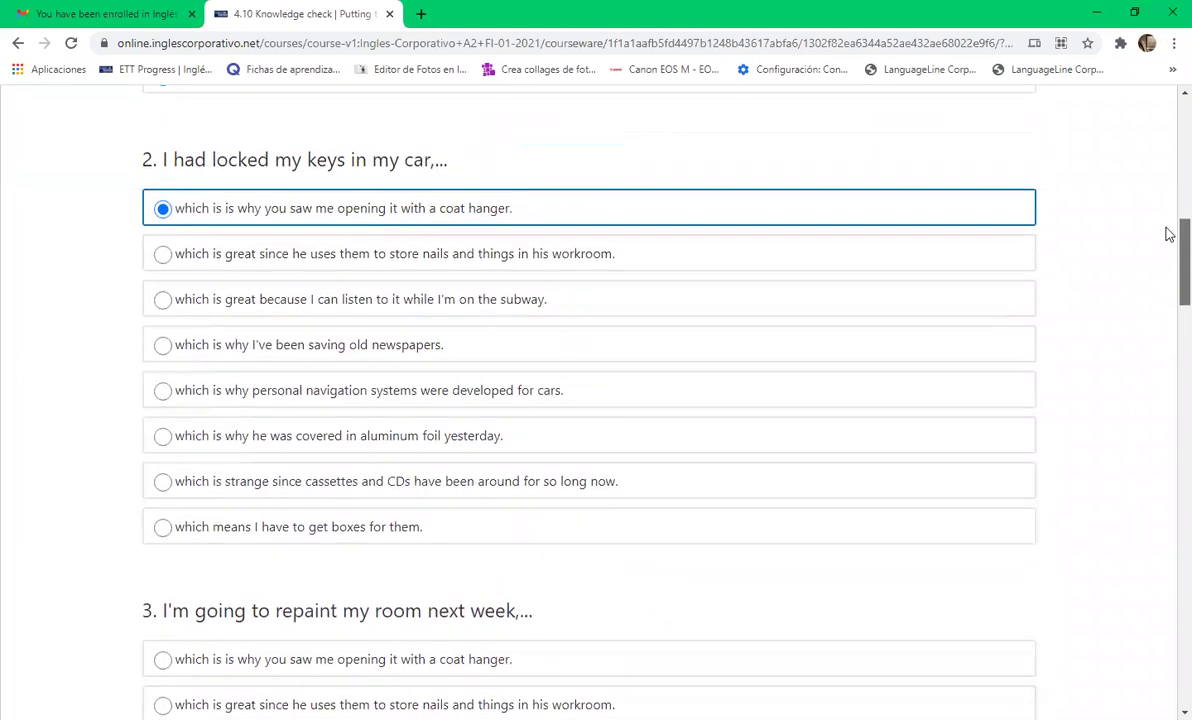
scroll(1168, 225, up, 1)
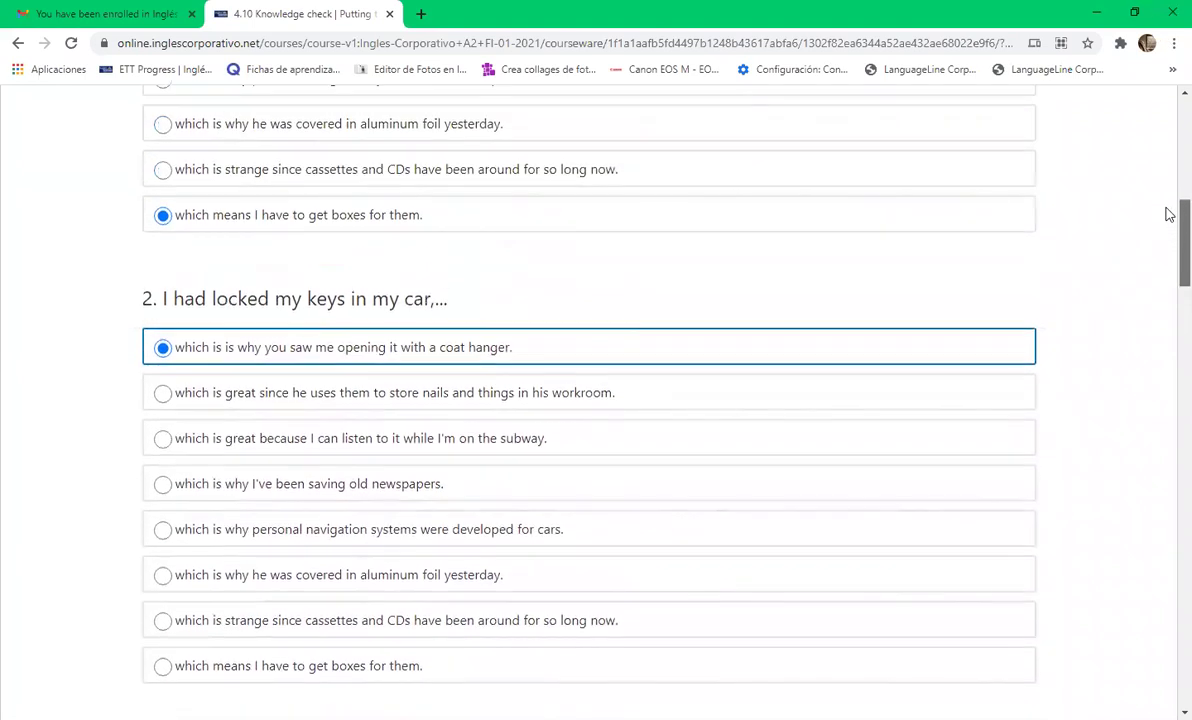
scroll(1168, 214, down, 4)
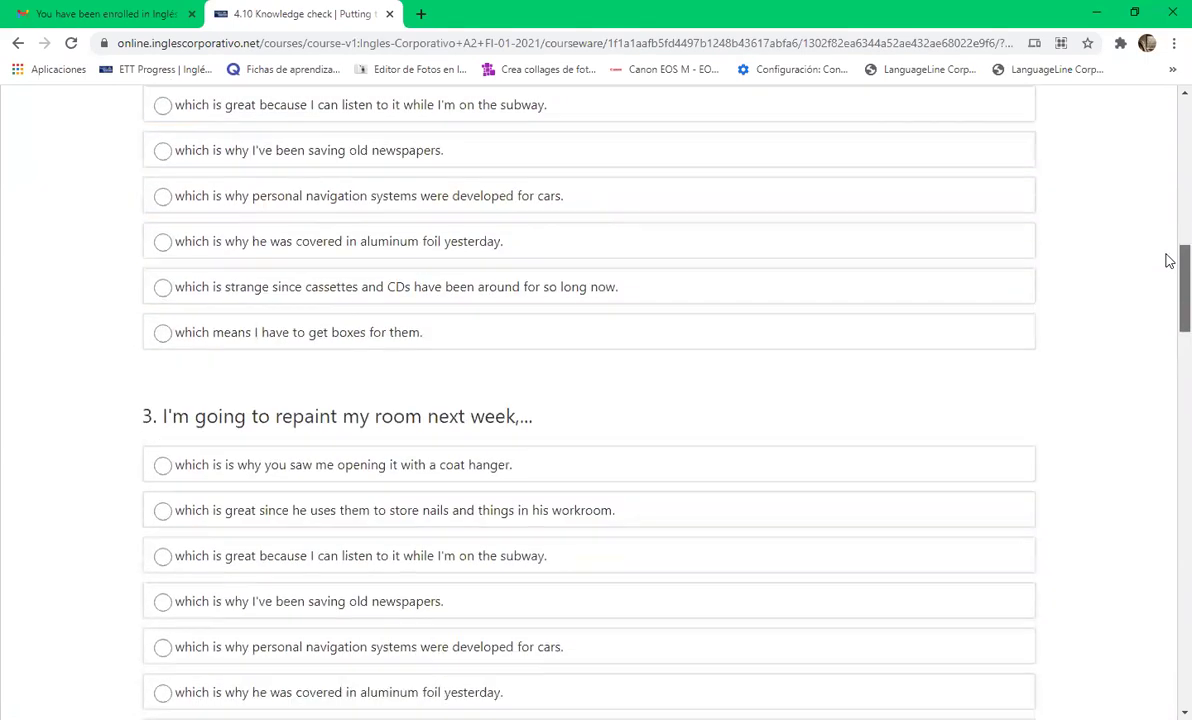
scroll(1168, 267, down, 1)
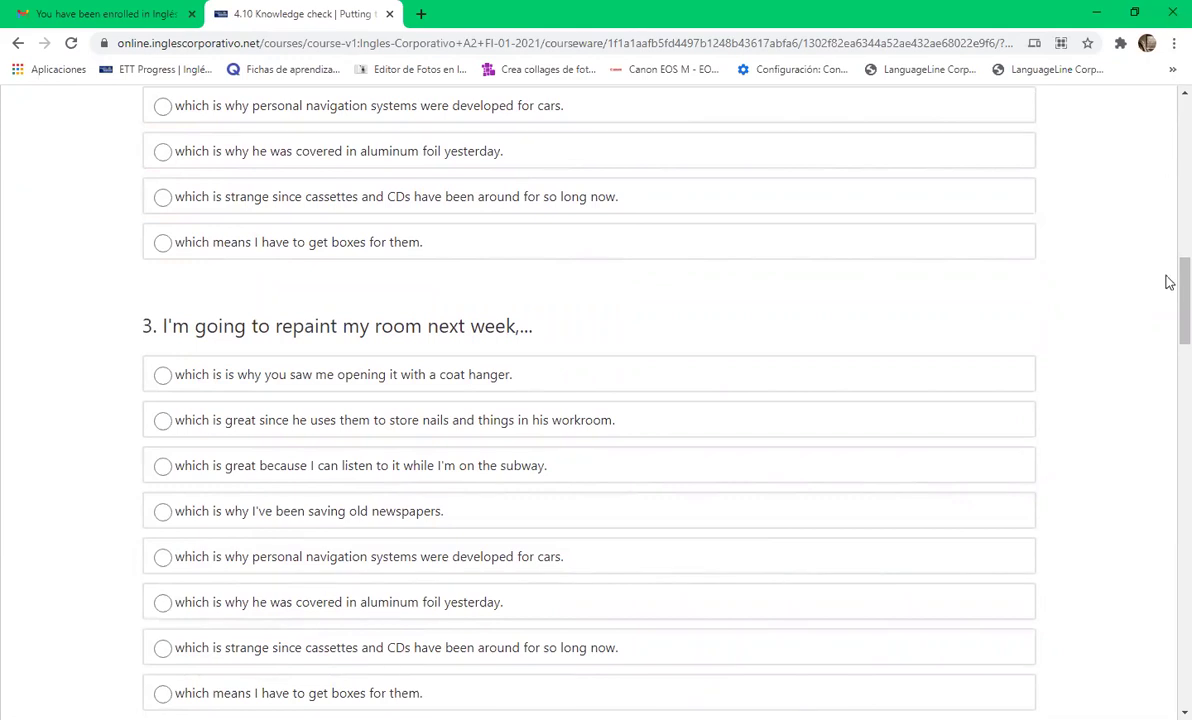
scroll(1168, 256, up, 2)
scroll(1168, 256, up, 2)
scroll(1168, 282, down, 4)
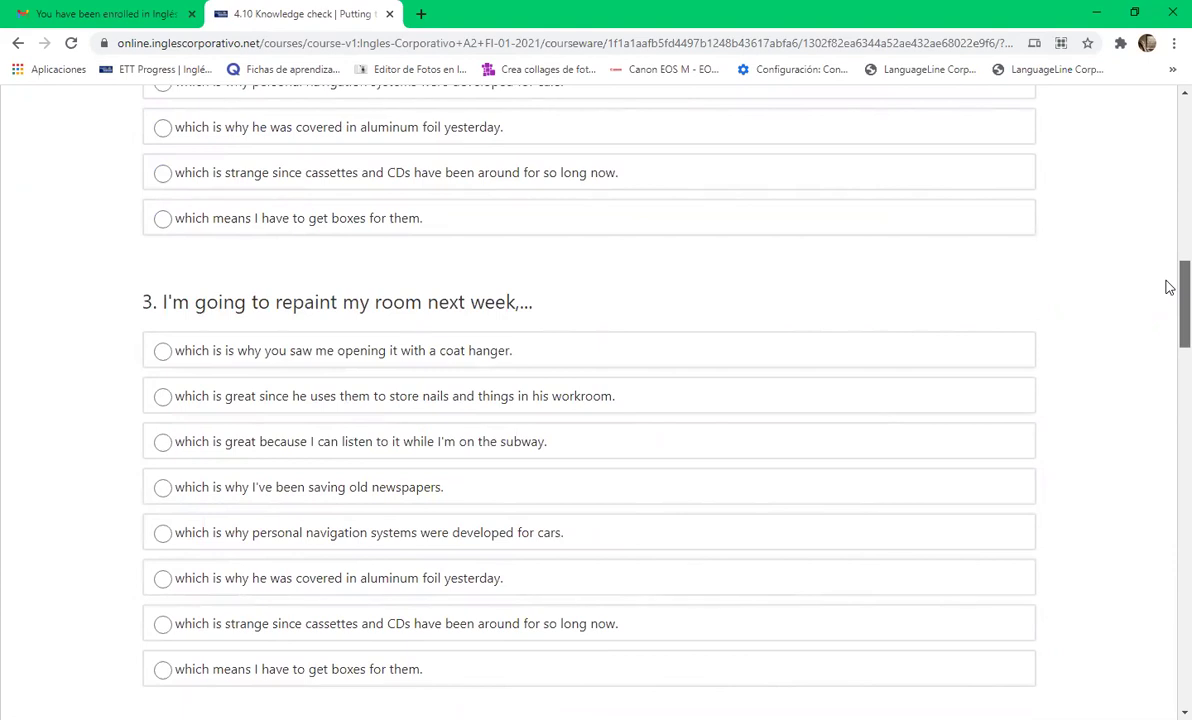
scroll(1168, 288, up, 1)
scroll(1168, 289, down, 1)
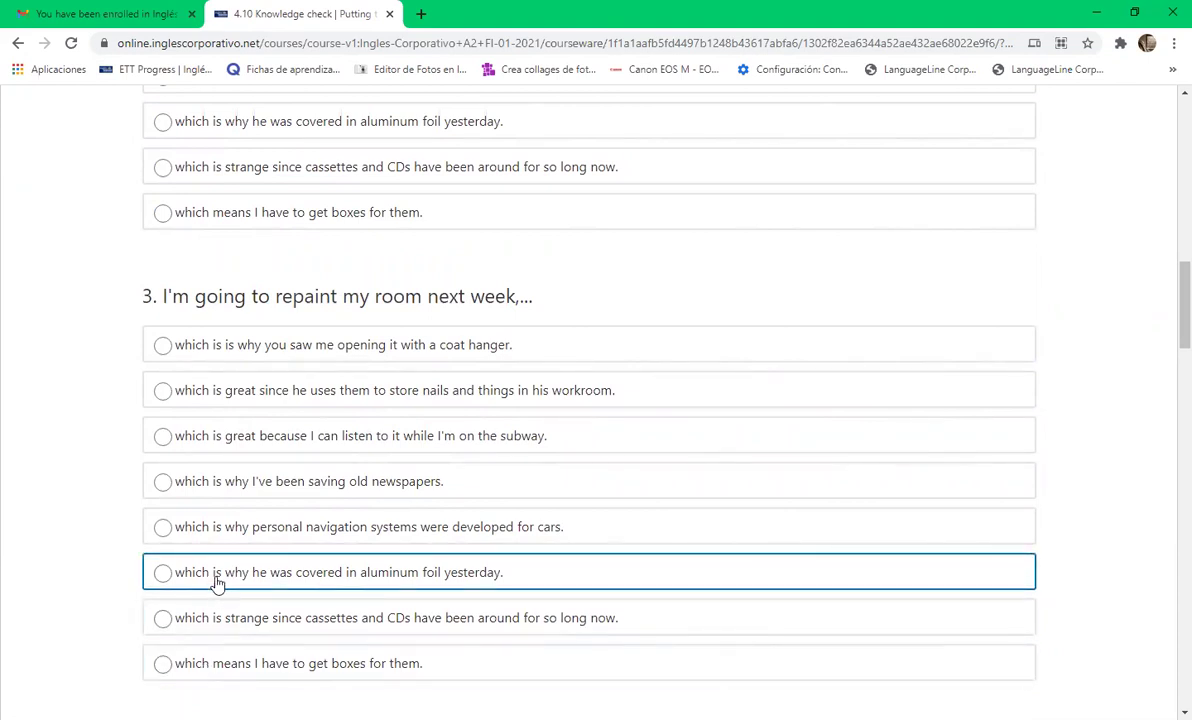
click(163, 483)
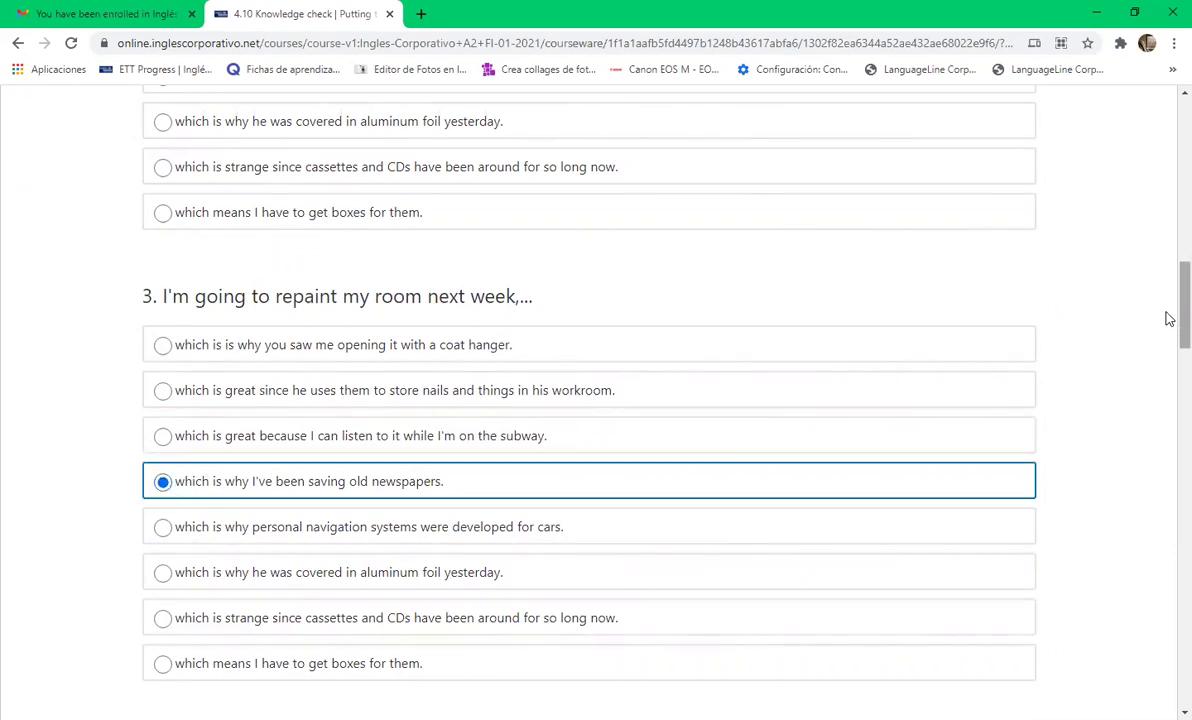
- Answer question 4 about the robot costume with "which is why he was covered in aluminum foil yesterday."
scroll(1169, 348, down, 4)
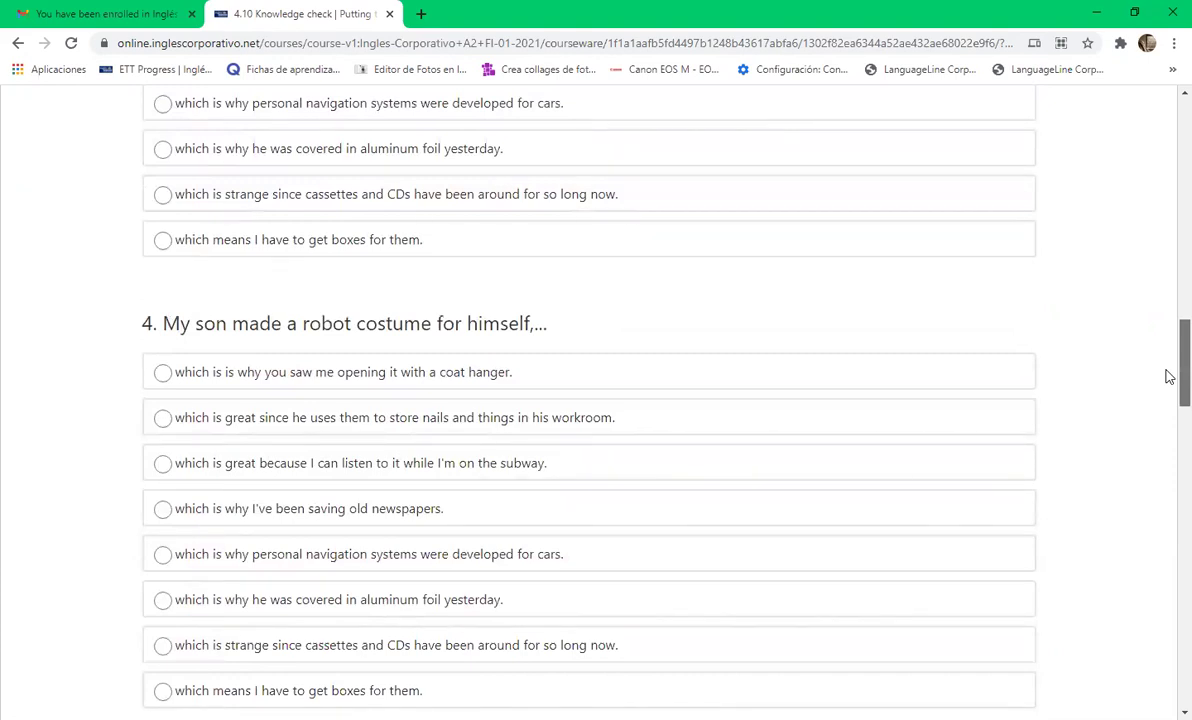
scroll(1169, 376, up, 1)
scroll(1165, 360, down, 3)
scroll(1165, 390, up, 1)
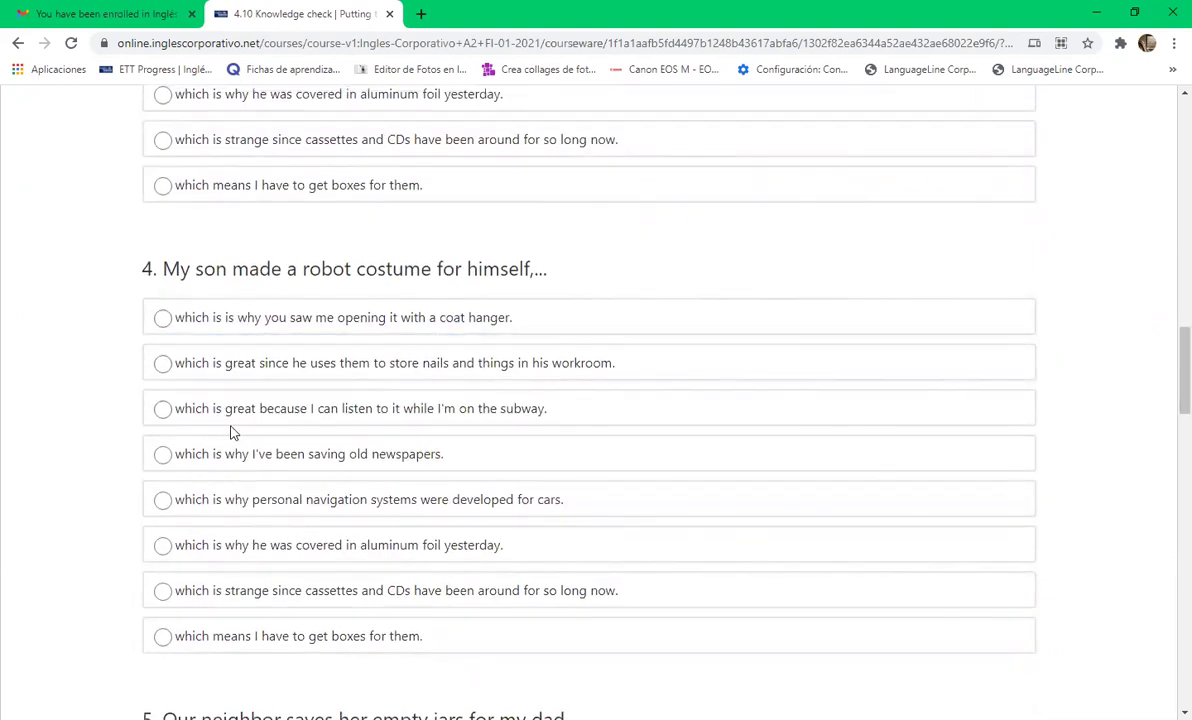
click(280, 560)
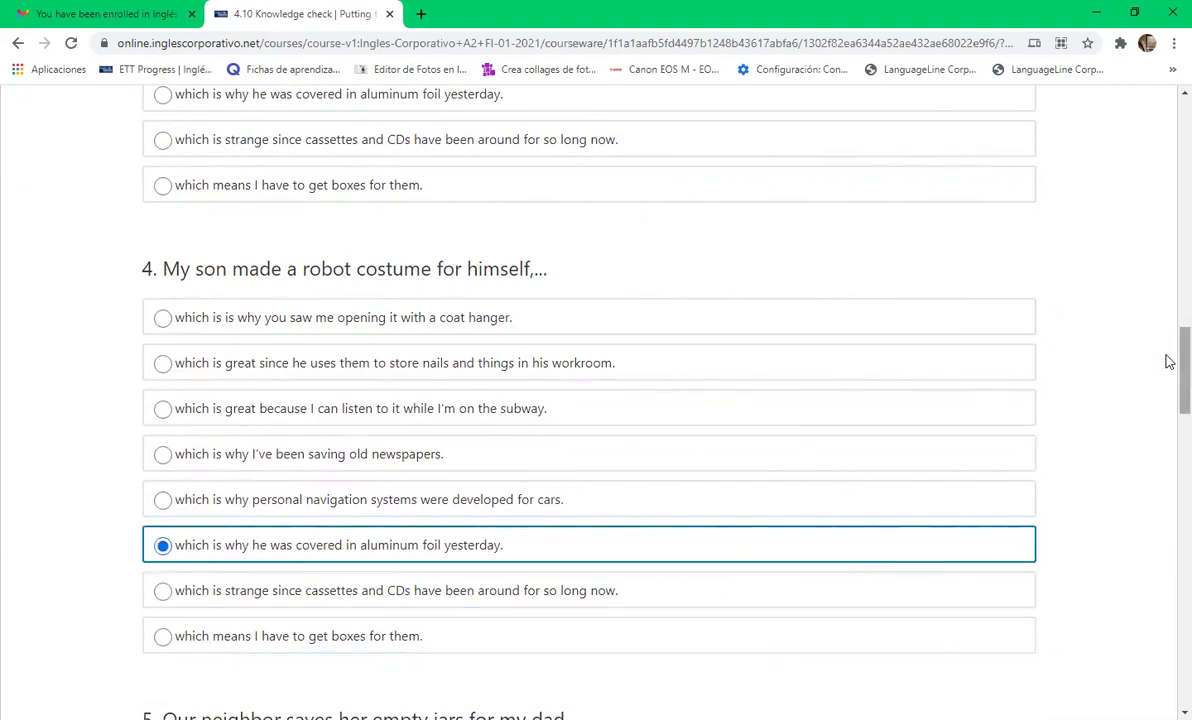
- Answer question 5 about the empty jars with "which is great since he uses them to store nails and things in his workroom."
scroll(1169, 361, down, 4)
scroll(1169, 415, down, 1)
scroll(1169, 421, down, 1)
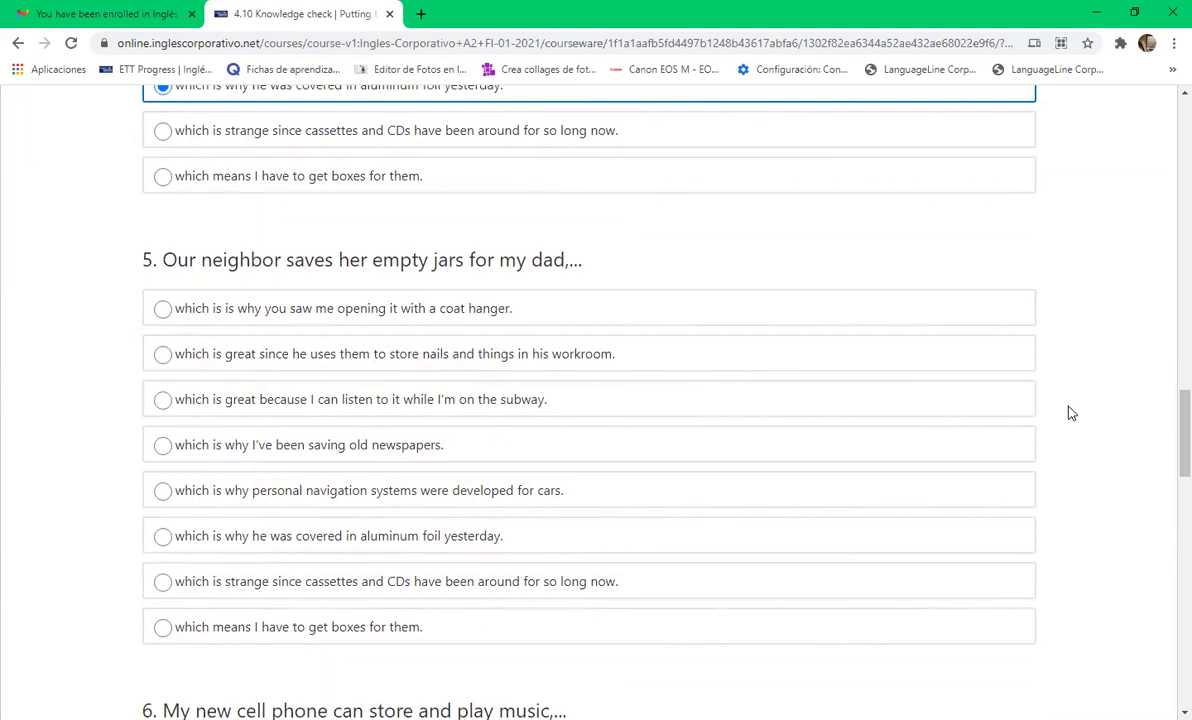
click(158, 358)
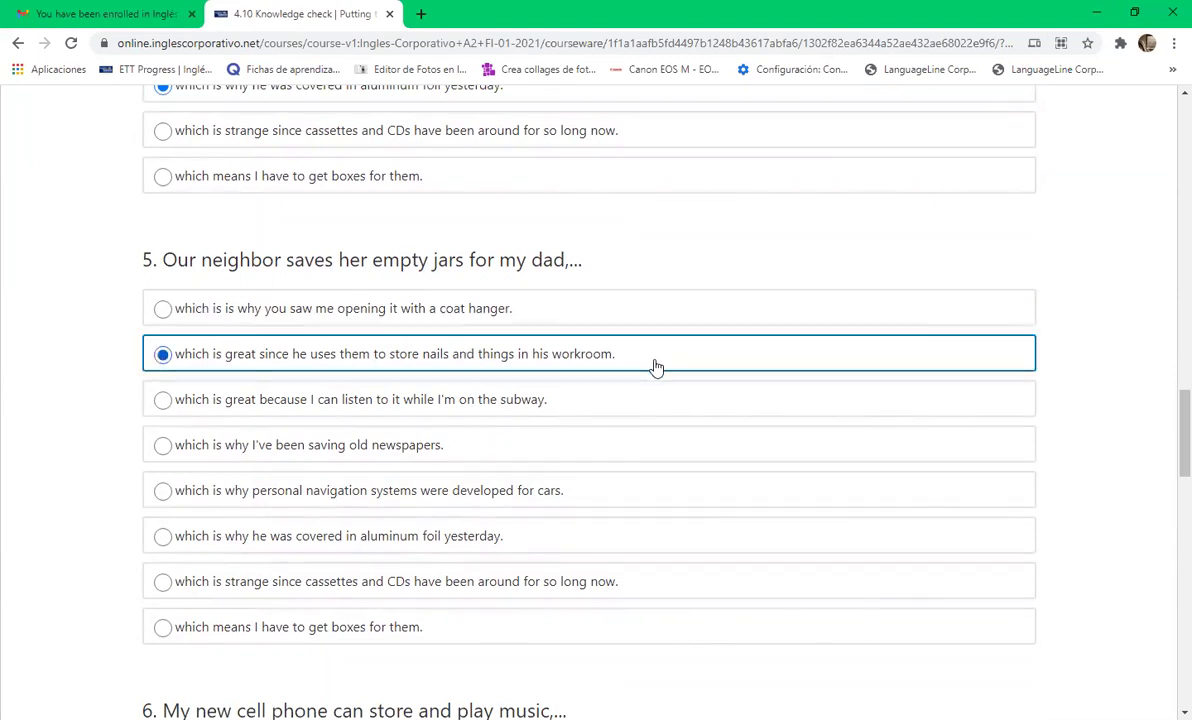
- Answer question 6 about the new cell phone with "which is great because I can listen to it while I'm on the subway."
mouse_move(1170, 446)
mouse_down()
mouse_move(1167, 458)
mouse_move(1168, 435)
mouse_up()
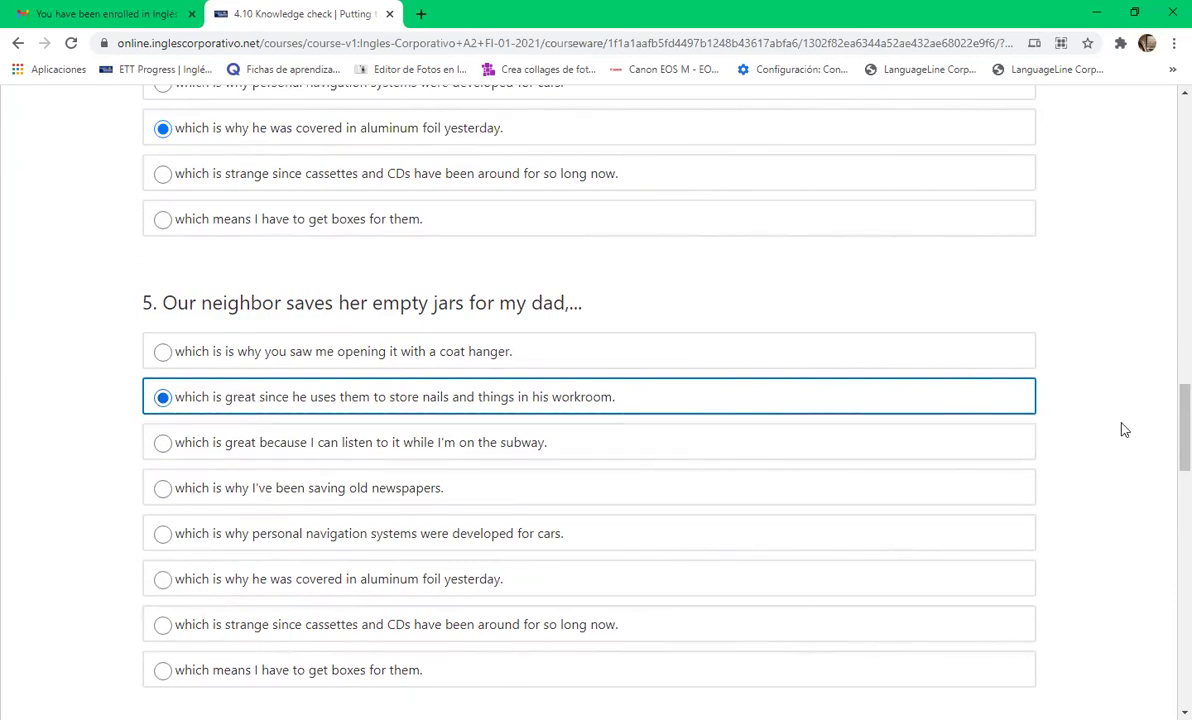
drag(1171, 418, 1170, 472)
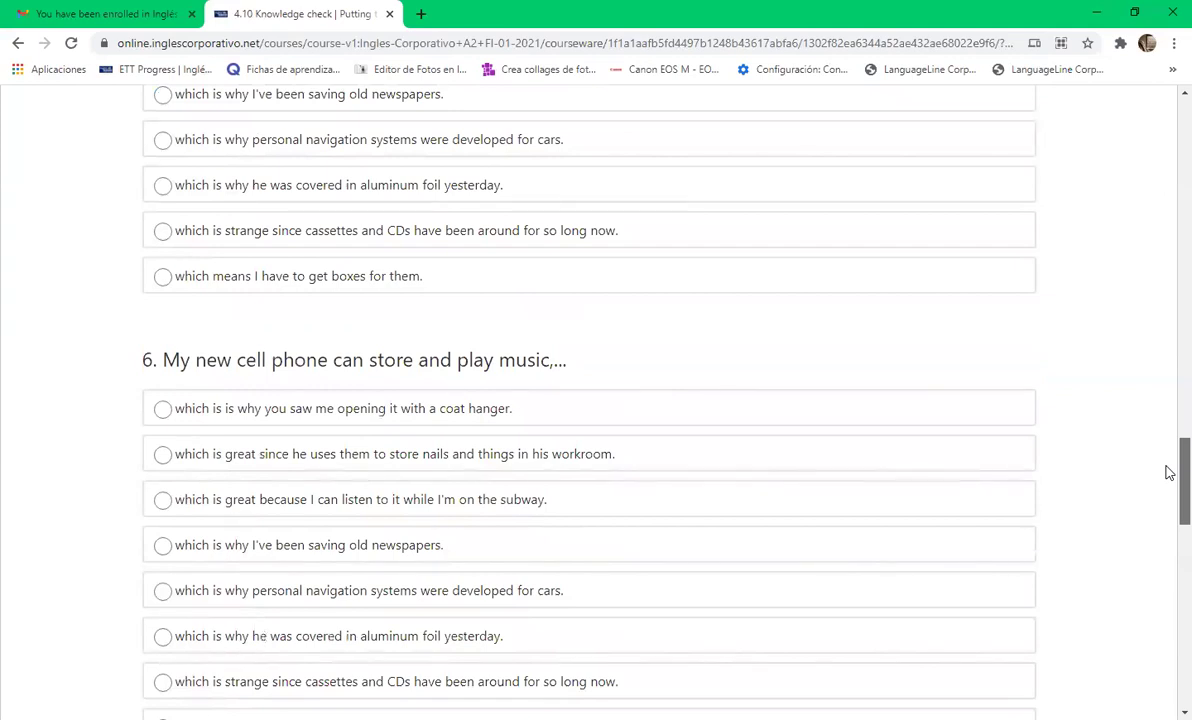
drag(1169, 472, 1173, 484)
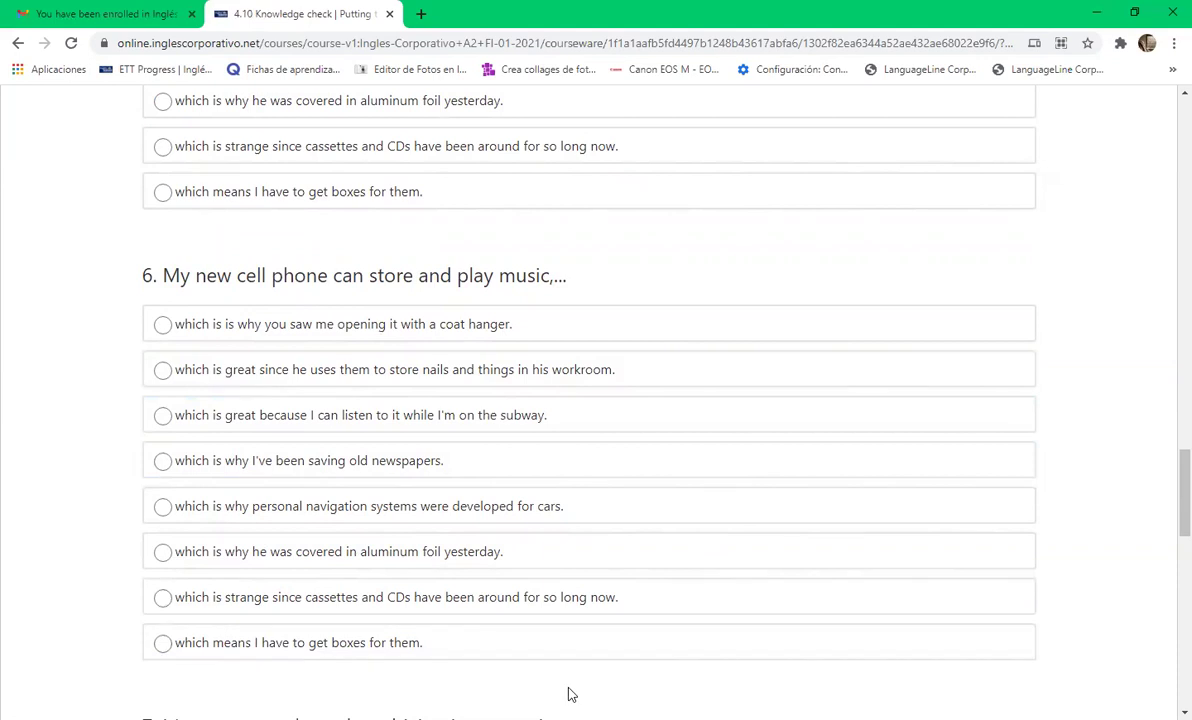
click(505, 416)
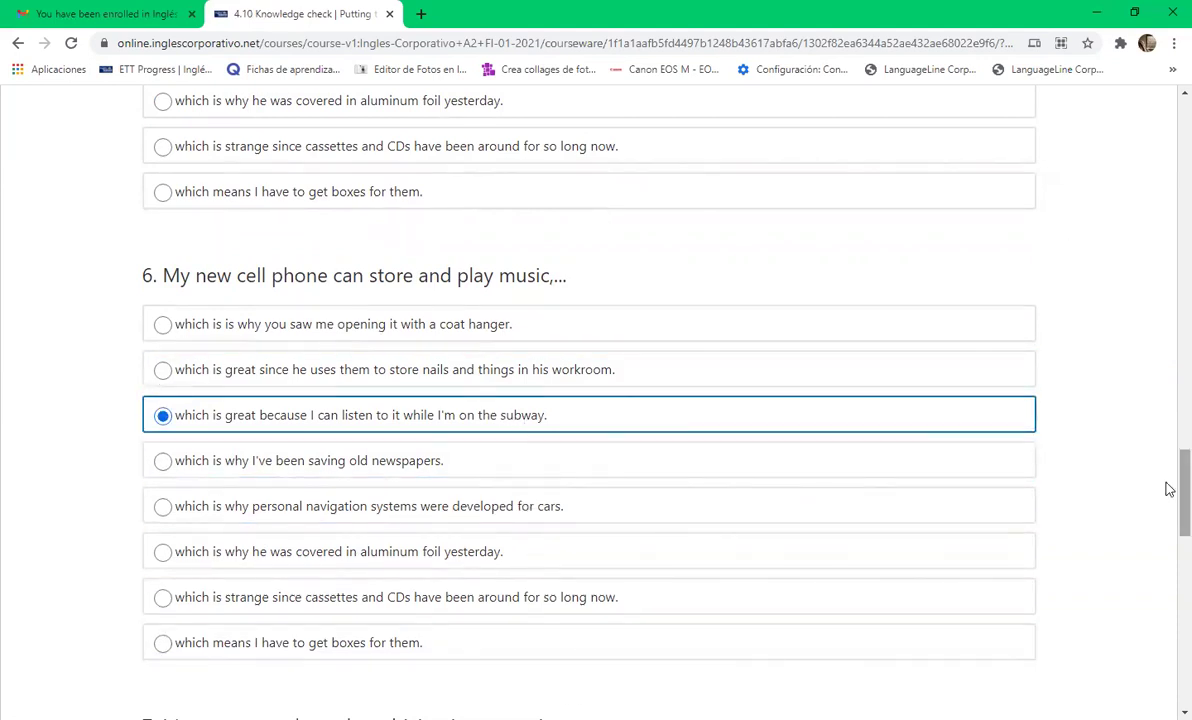
- Answer question 7 about getting lost in a new city with "which is why personal navigation systems were developed for cars."
scroll(1169, 488, down, 4)
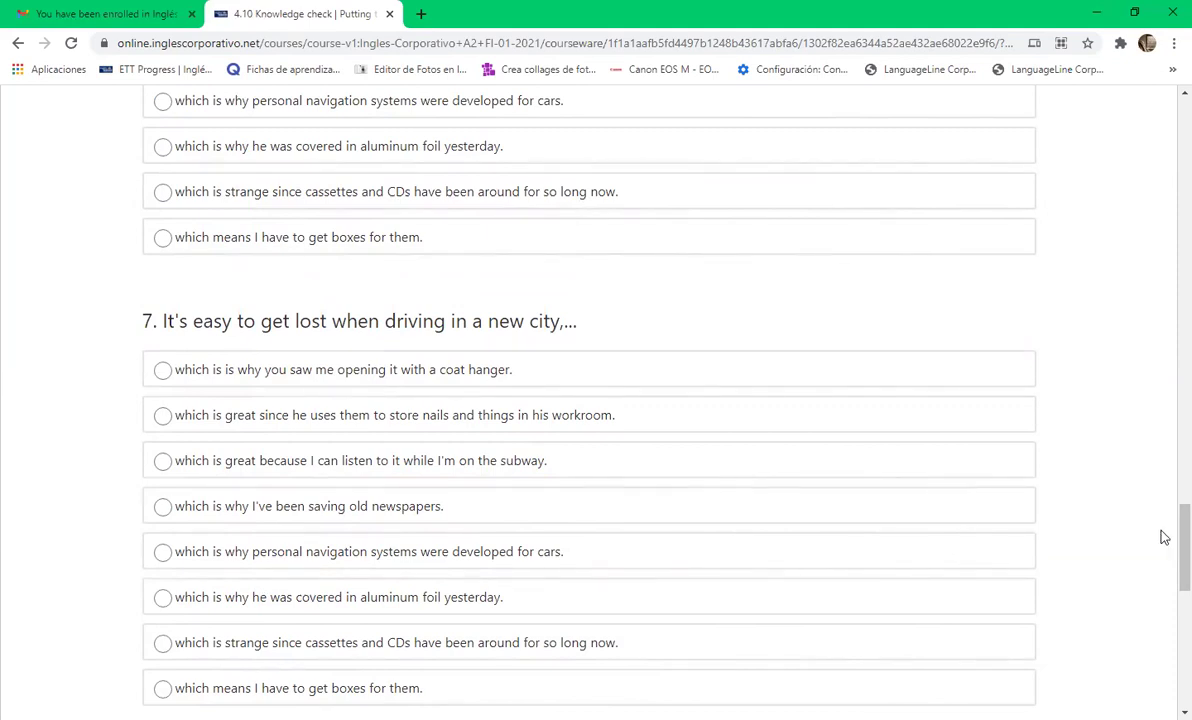
click(164, 553)
scroll(1169, 500, down, 2)
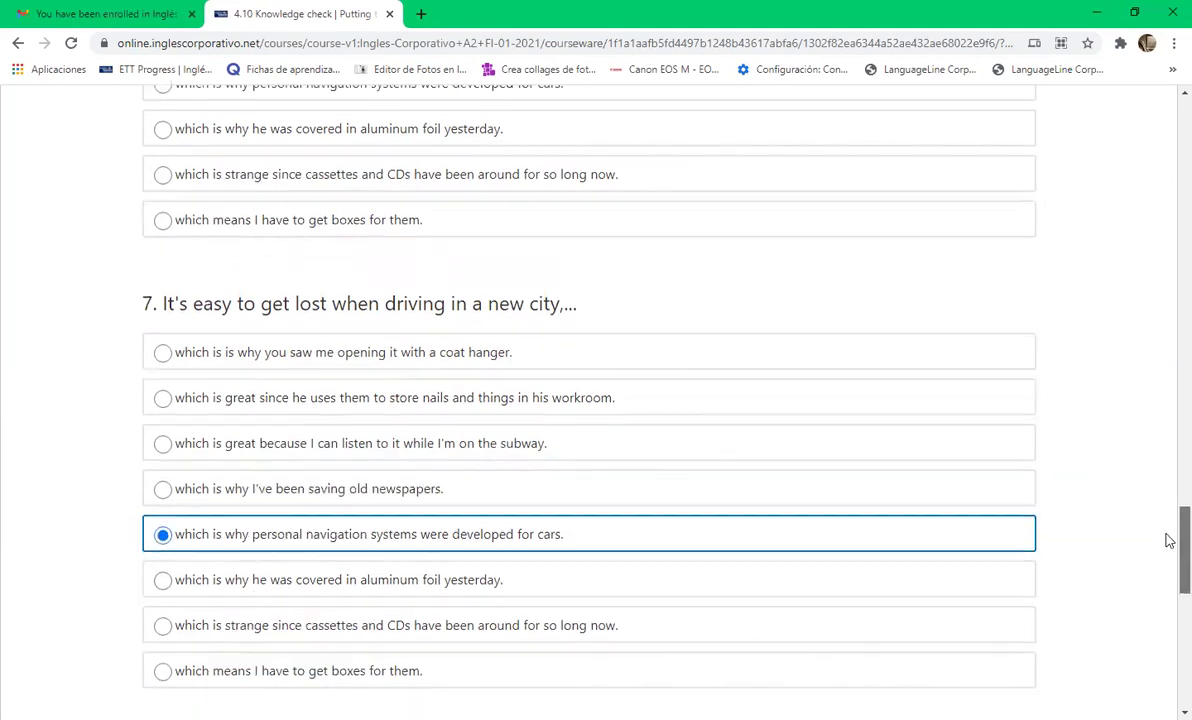
scroll(1169, 496, up, 1)
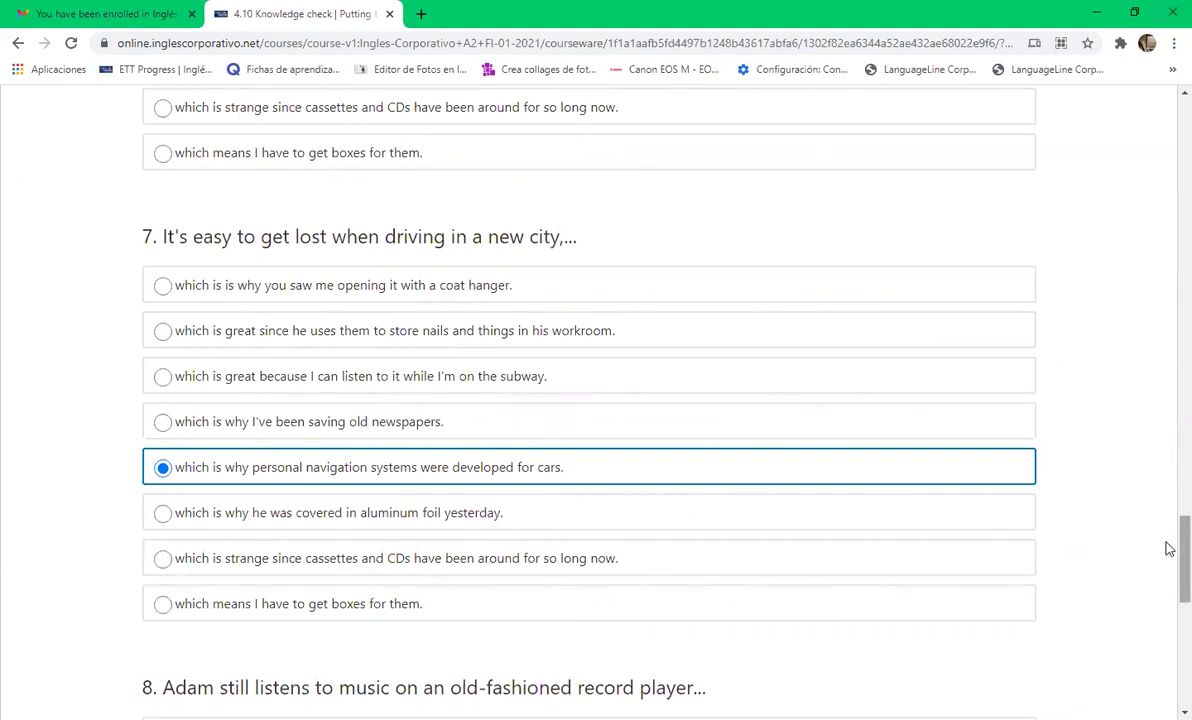
- Answer question 8 about the old-fashioned record player with "which is strange since cassettes and CDs have been around for so long now."
scroll(1169, 548, down, 3)
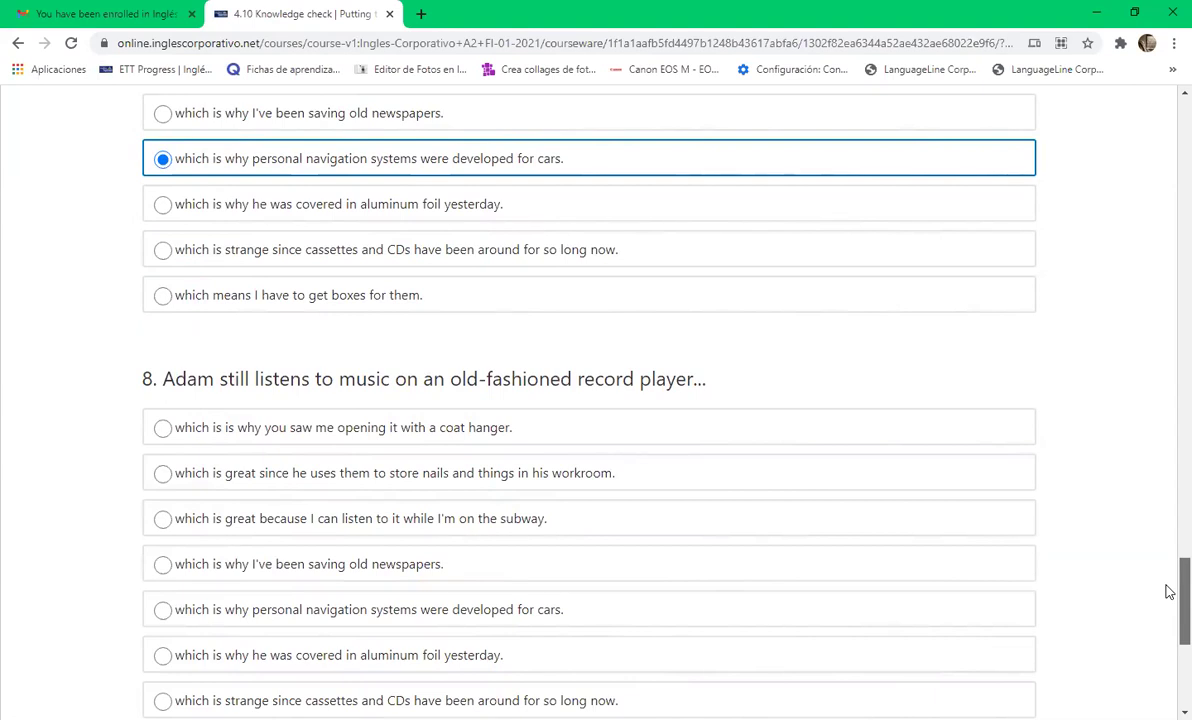
scroll(1169, 600, down, 1)
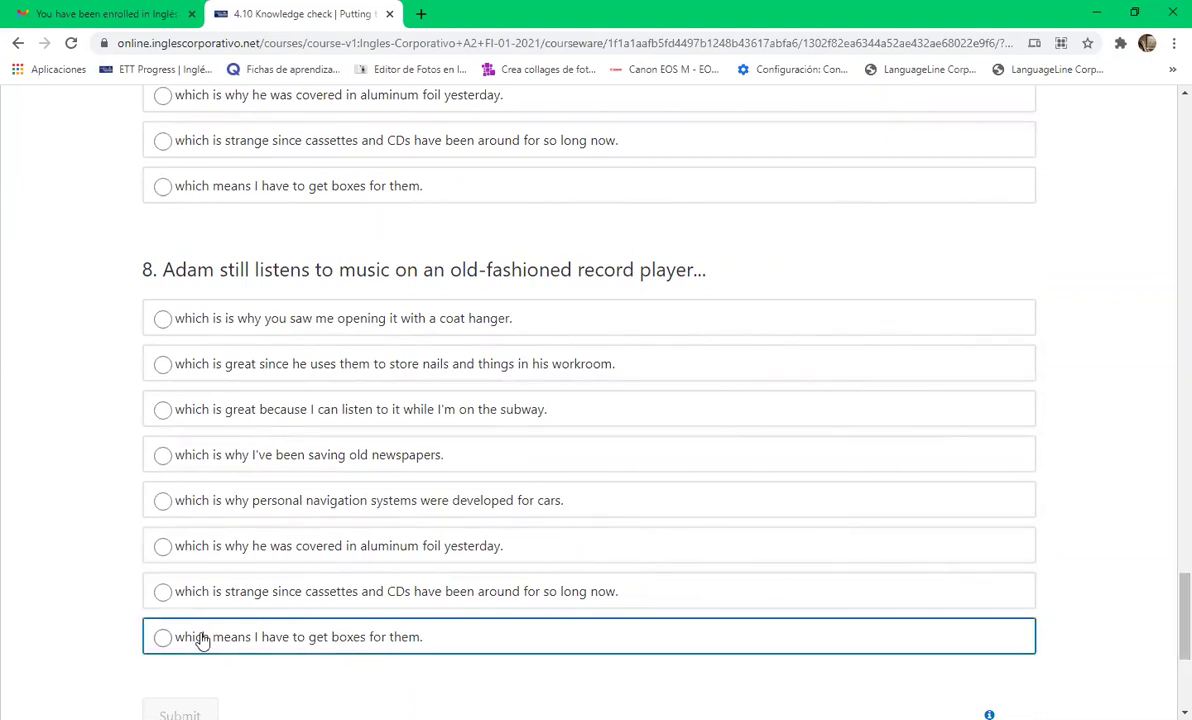
click(162, 594)
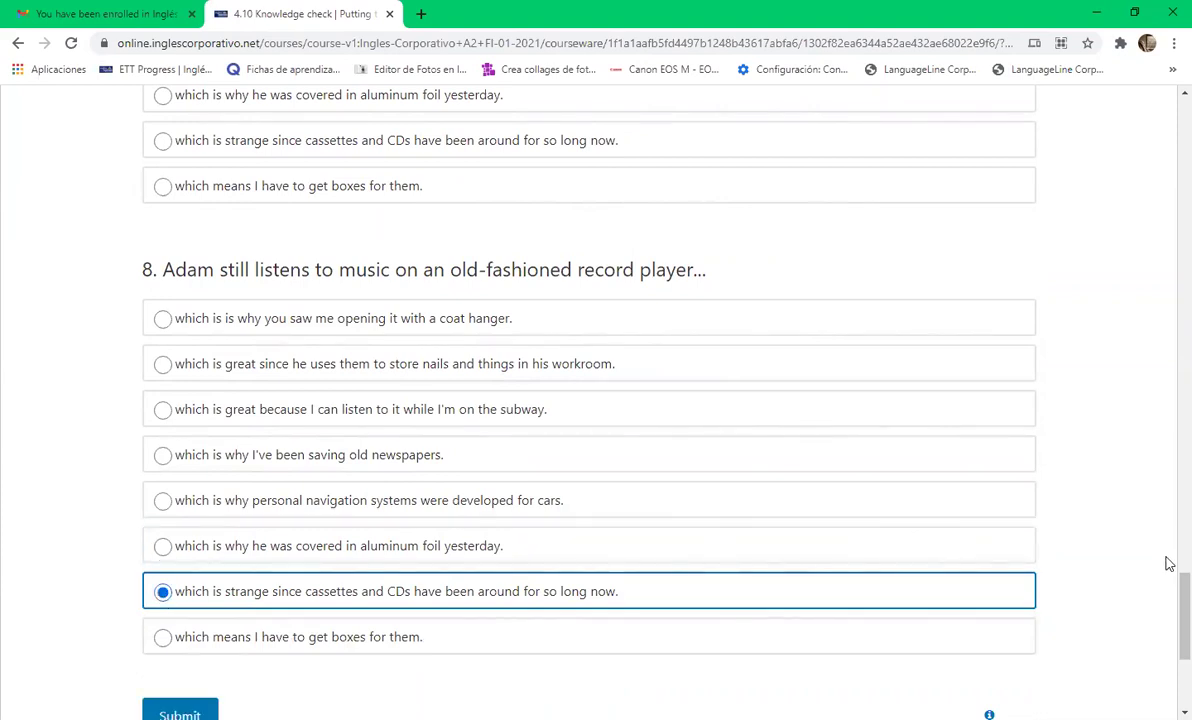
drag(1168, 594, 1168, 557)
scroll(1168, 557, down, 3)
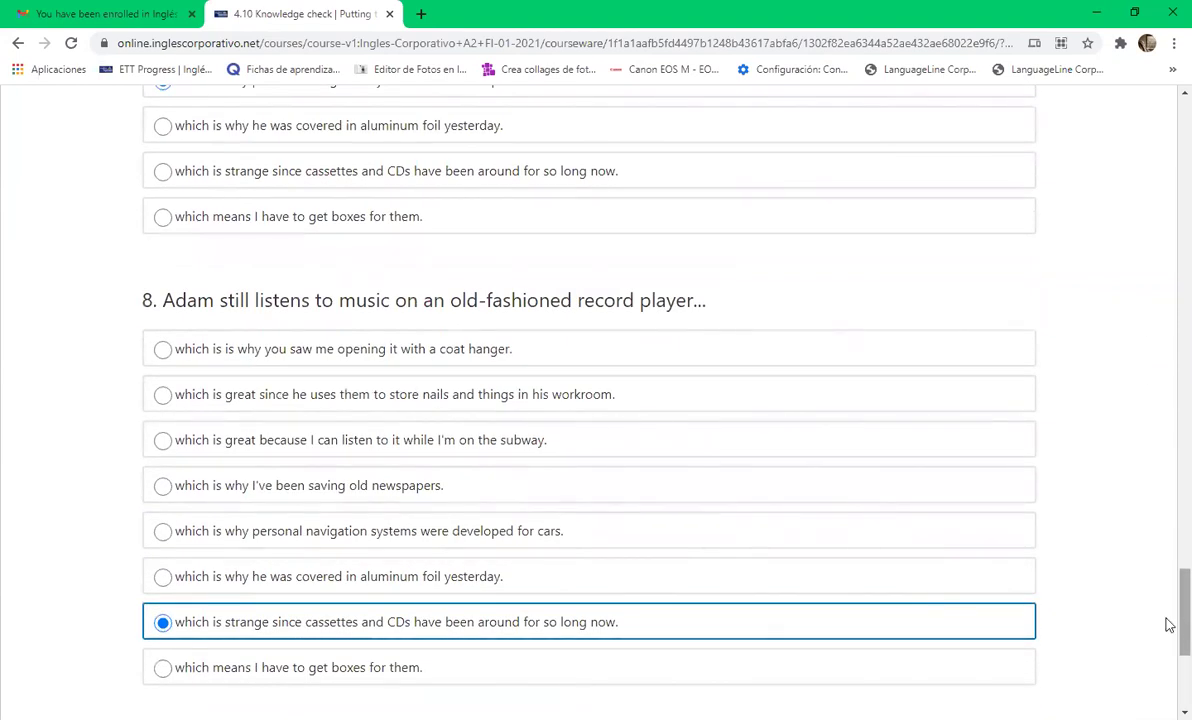
scroll(1168, 640, down, 2)
drag(1168, 647, 1168, 631)
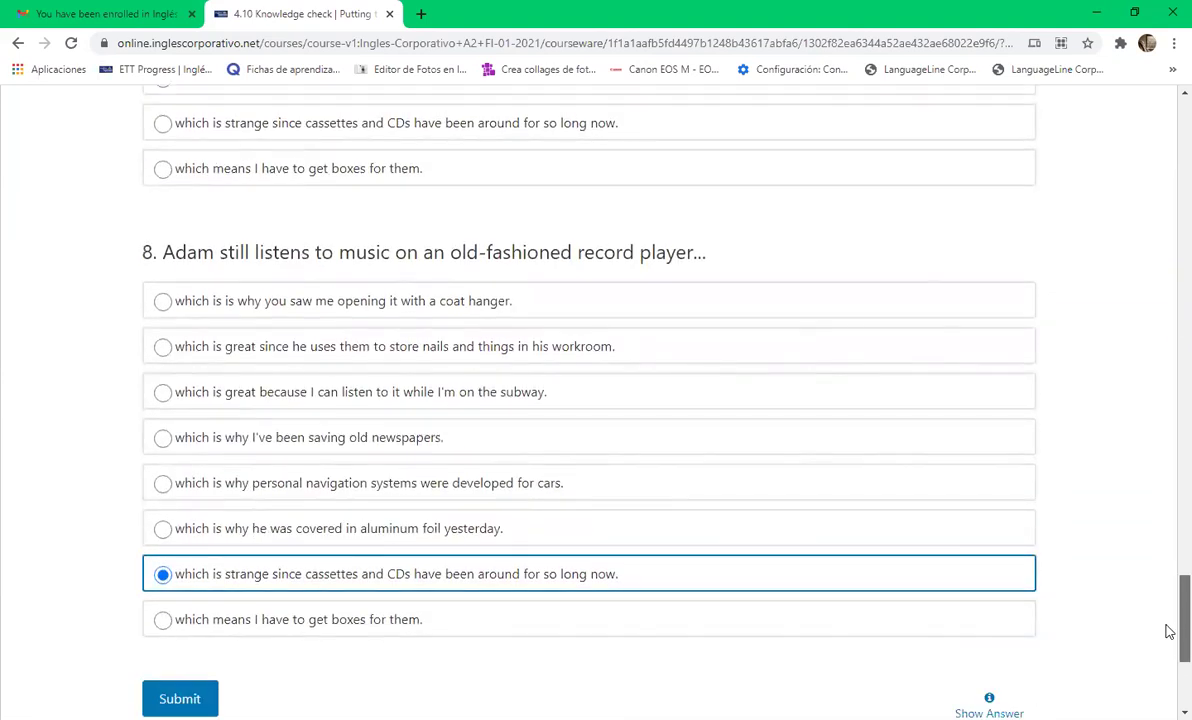
- Submit the knowledge check answers and continue to the Listenings unit of the final exam
mouse_move(1168, 631)
mouse_down()
mouse_move(1170, 617)
mouse_move(1170, 638)
mouse_up()
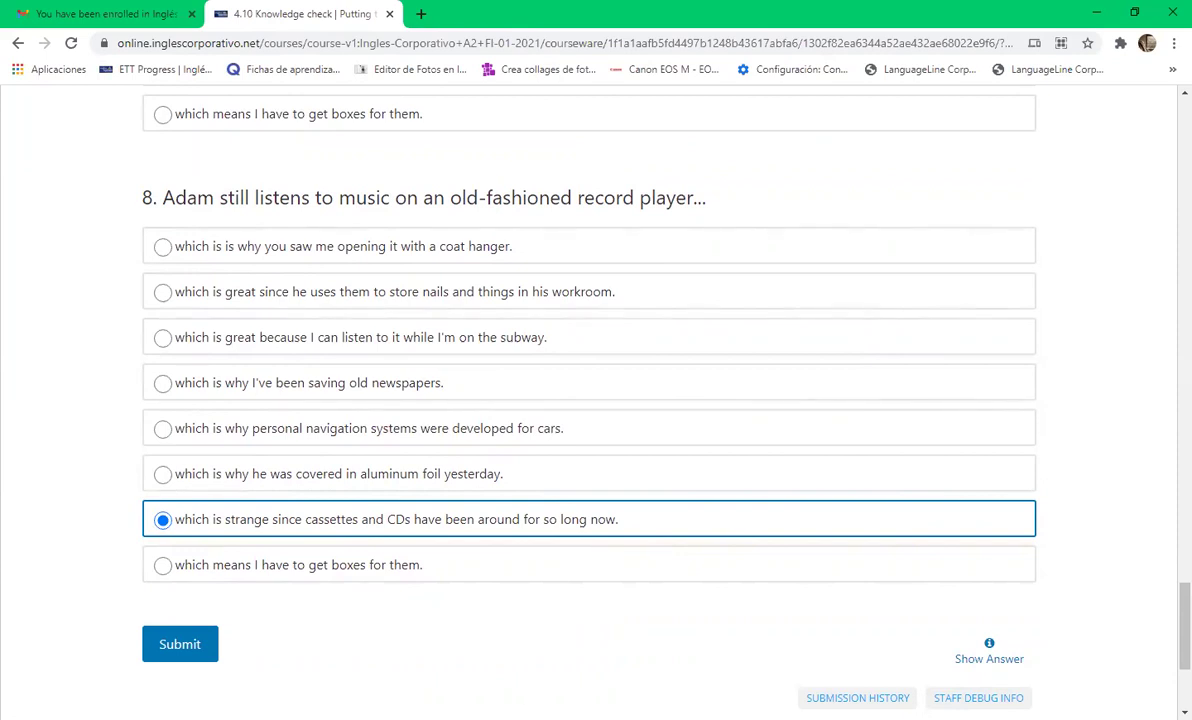
click(176, 644)
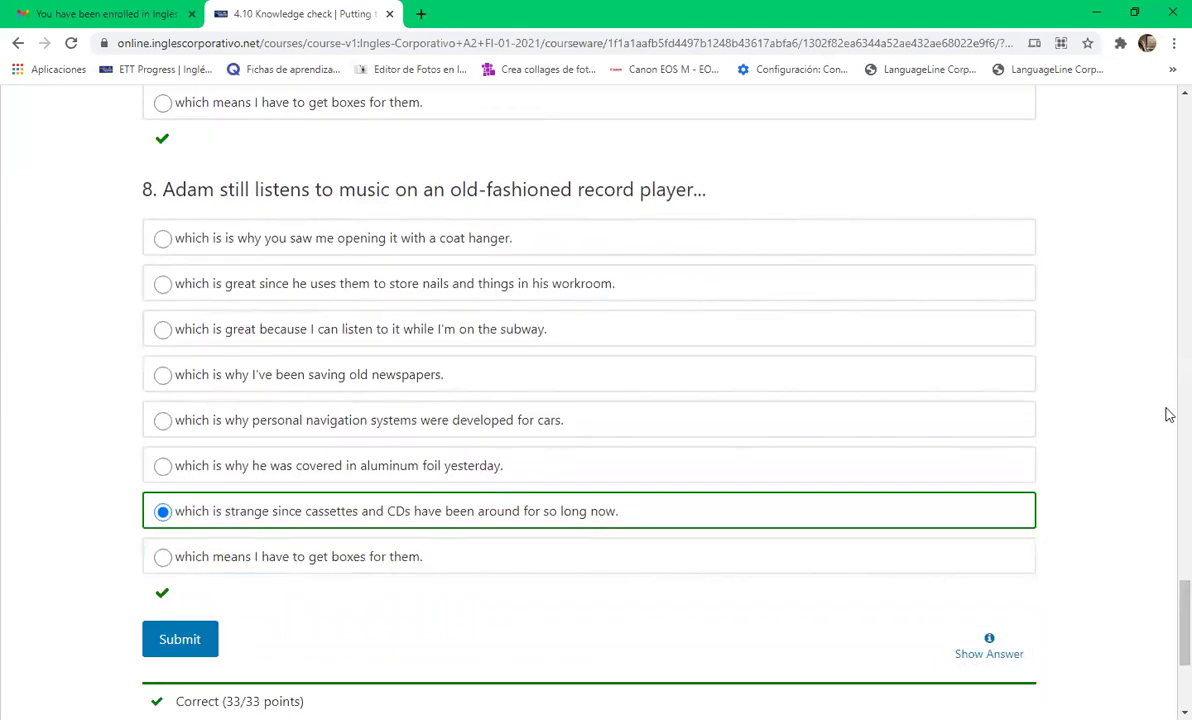
mouse_move(1166, 644)
mouse_down()
mouse_move(1166, 700)
mouse_move(1166, 644)
mouse_move(1168, 658)
mouse_up()
scroll(1168, 658, down, 4)
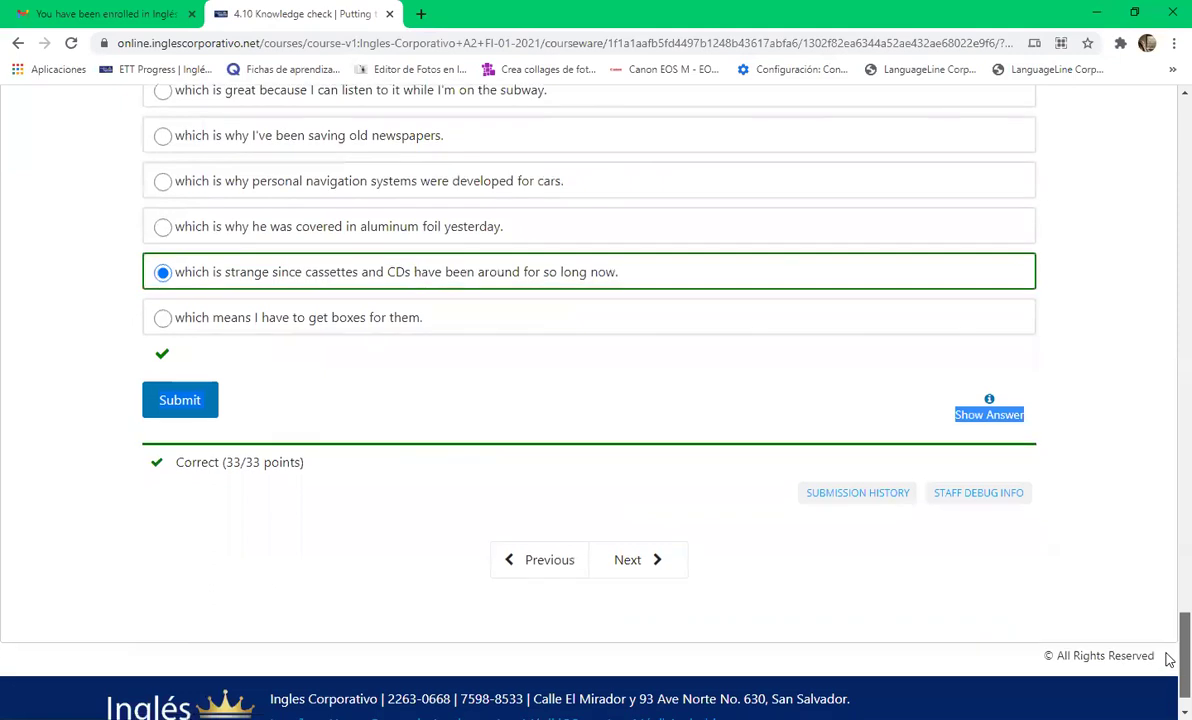
scroll(1180, 635, up, 3)
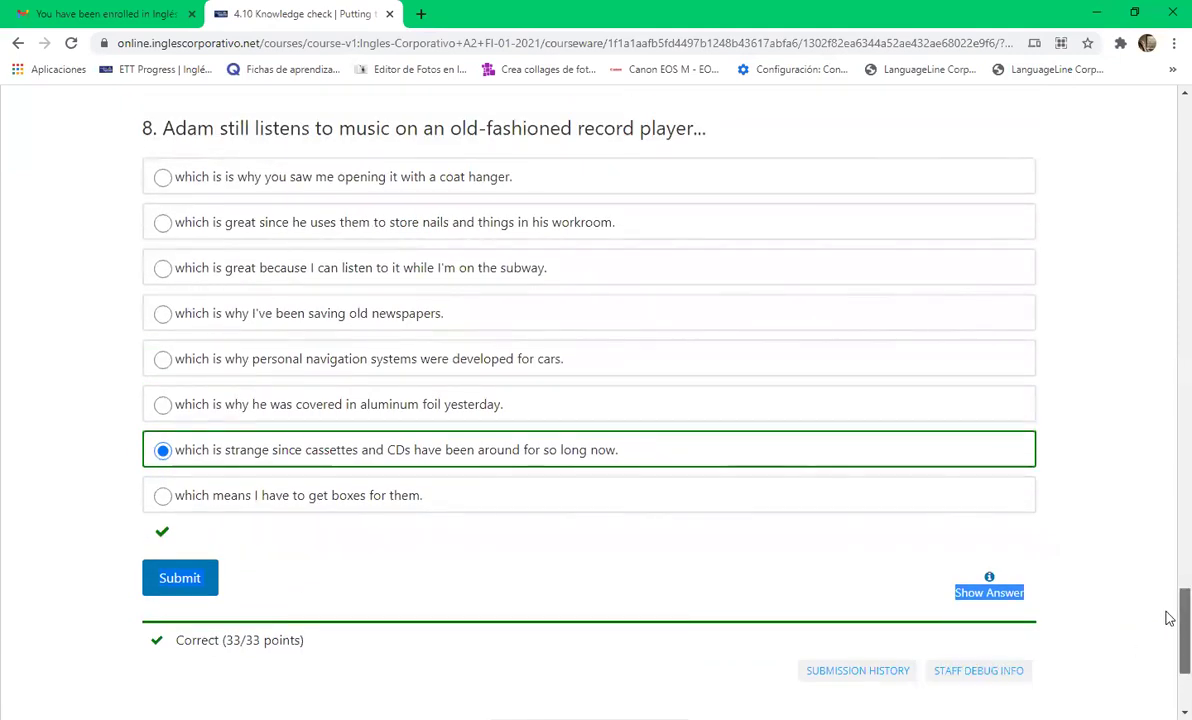
scroll(1176, 625, down, 2)
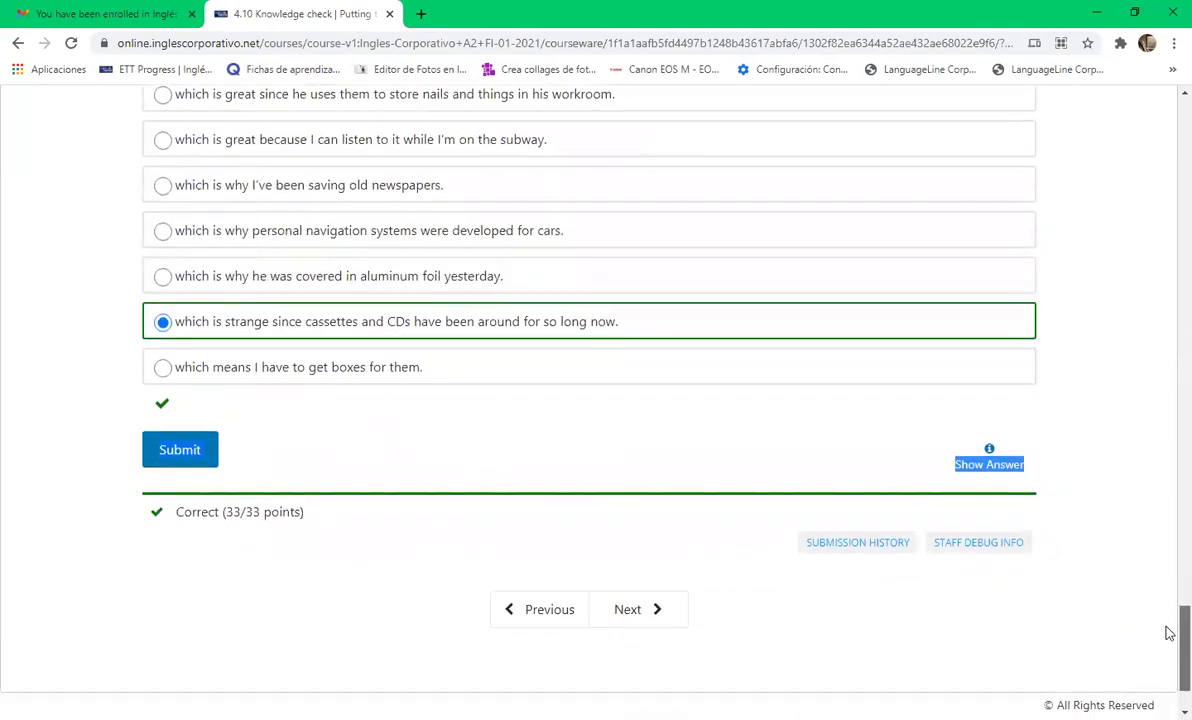
click(778, 637)
click(634, 610)
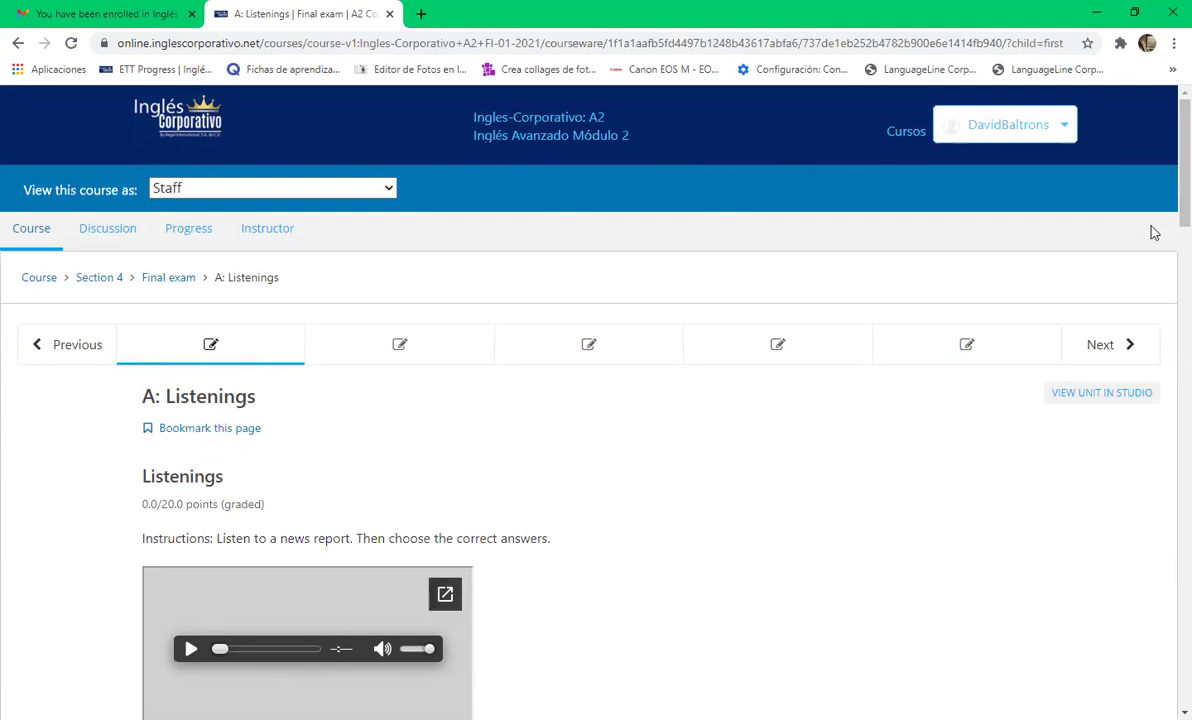
- Play the news report recording for the first part of the Listenings unit
scroll(1160, 228, down, 2)
scroll(1166, 220, up, 1)
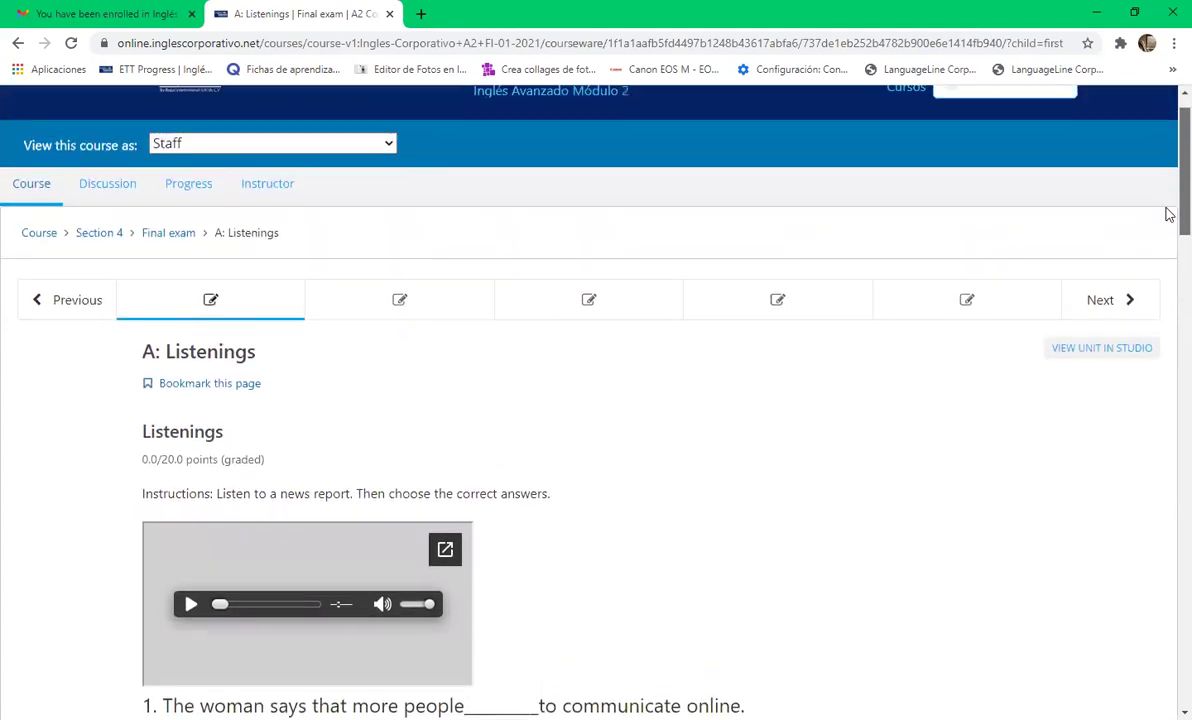
scroll(1167, 228, down, 1)
scroll(1169, 245, down, 1)
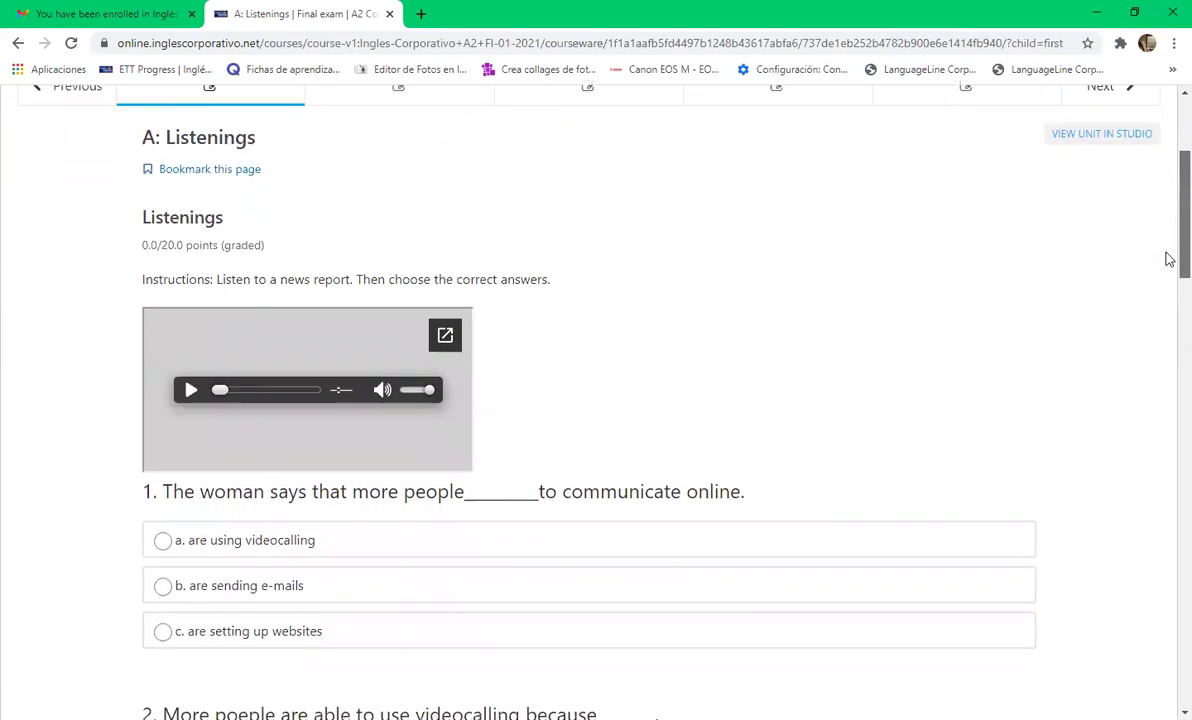
scroll(1169, 259, down, 1)
scroll(1170, 270, up, 2)
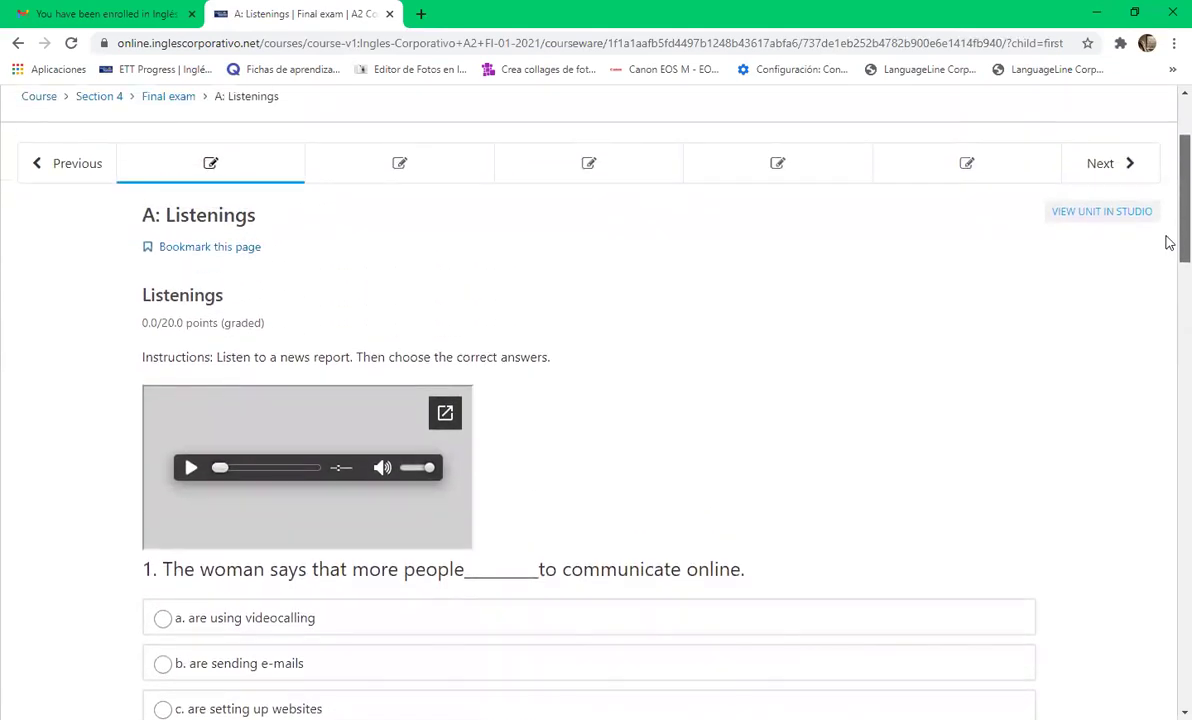
scroll(1170, 240, up, 1)
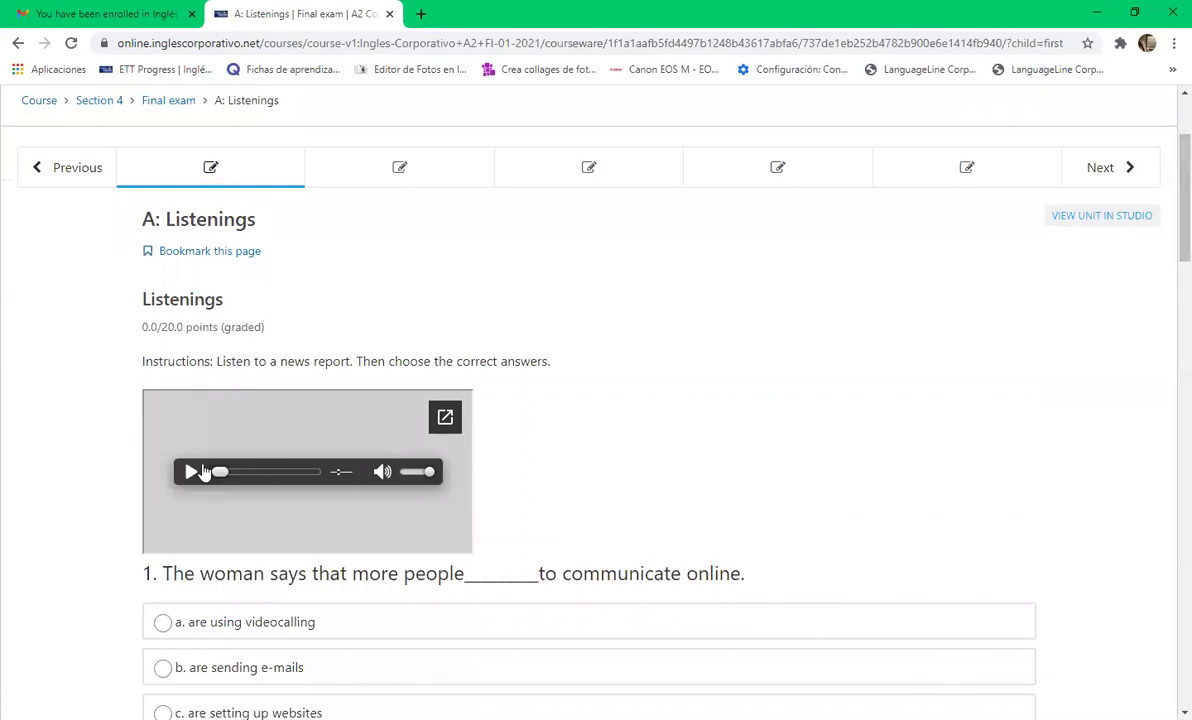
click(193, 471)
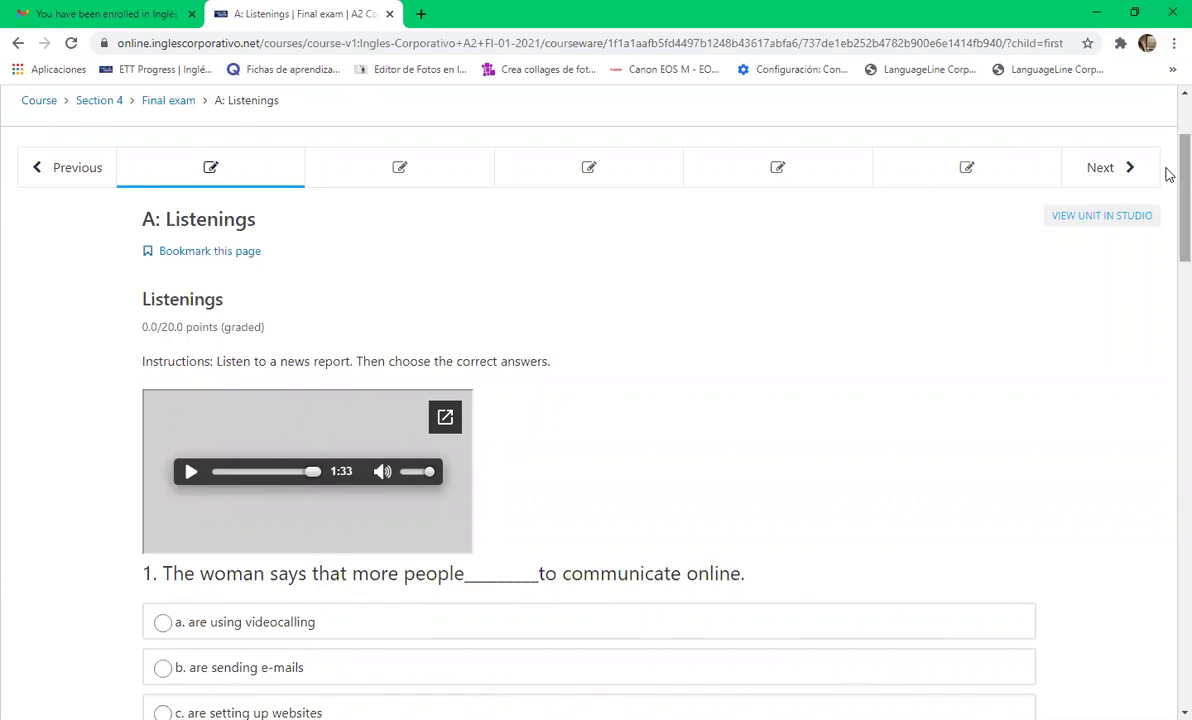
- Answer question 1 about communicating online with "are using videocalling" and question 2 with "the software has been improved"
scroll(1167, 200, down, 3)
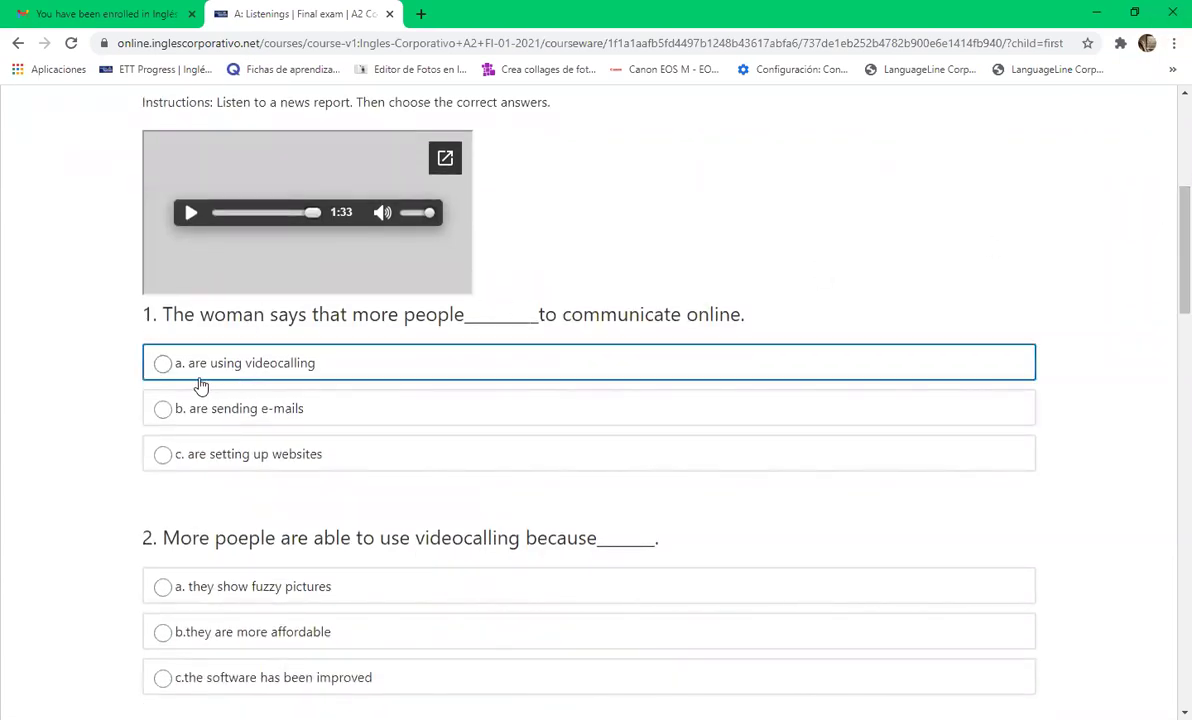
click(163, 364)
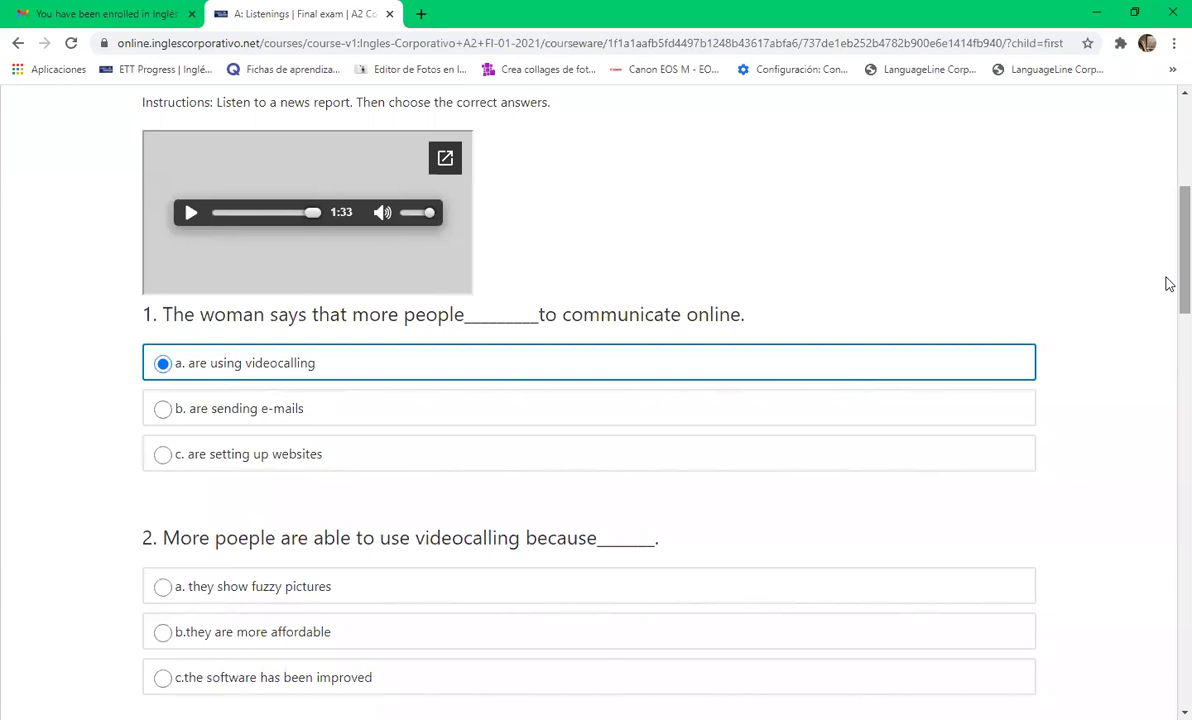
scroll(1165, 325, down, 2)
scroll(1169, 320, down, 1)
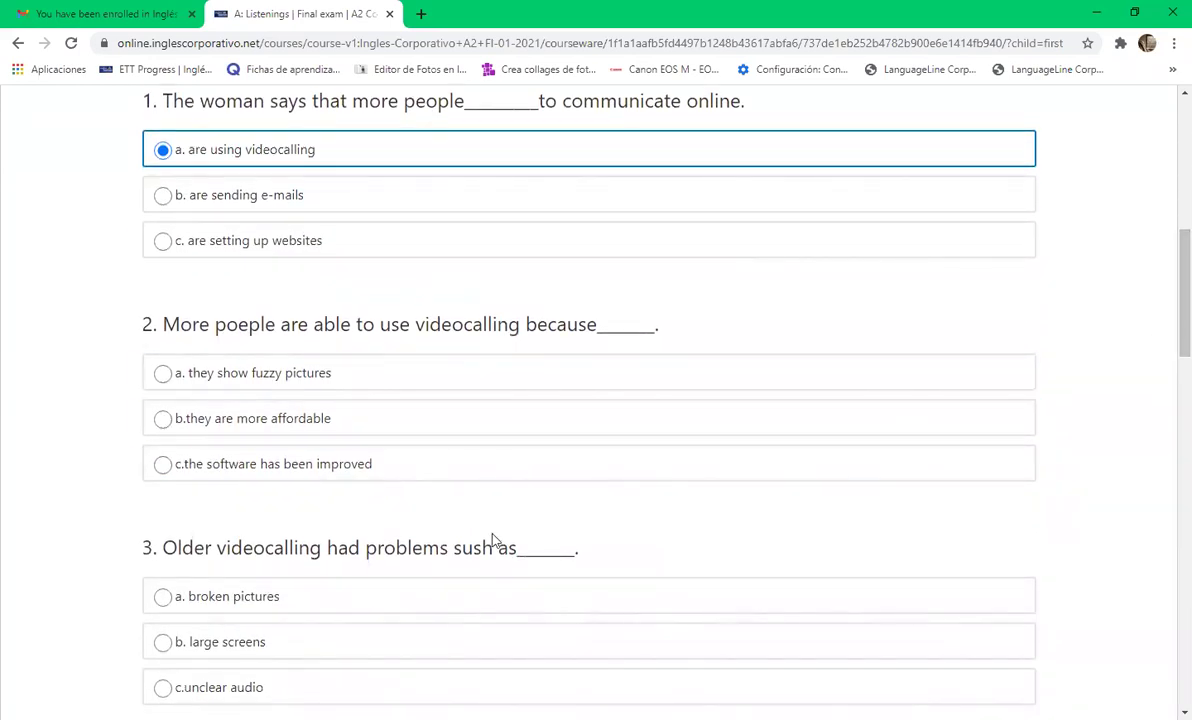
click(166, 456)
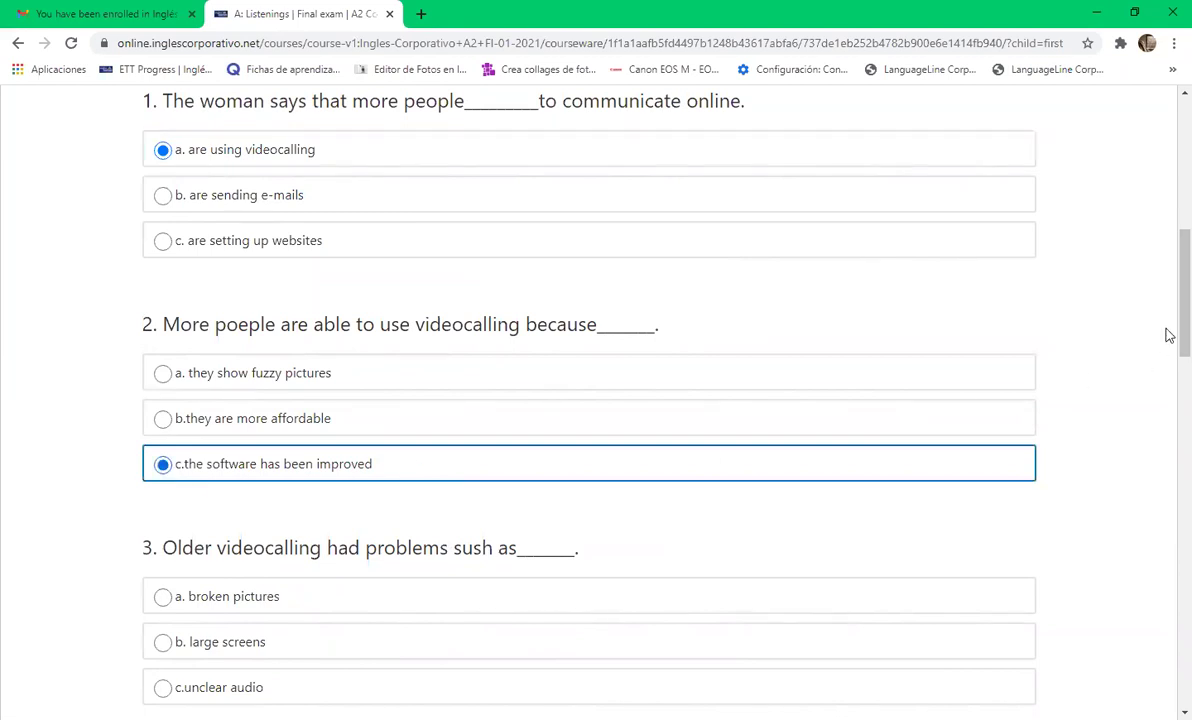
- Answer question 3 about the problems of older videocalling with "unclear audio"
scroll(1169, 338, down, 1)
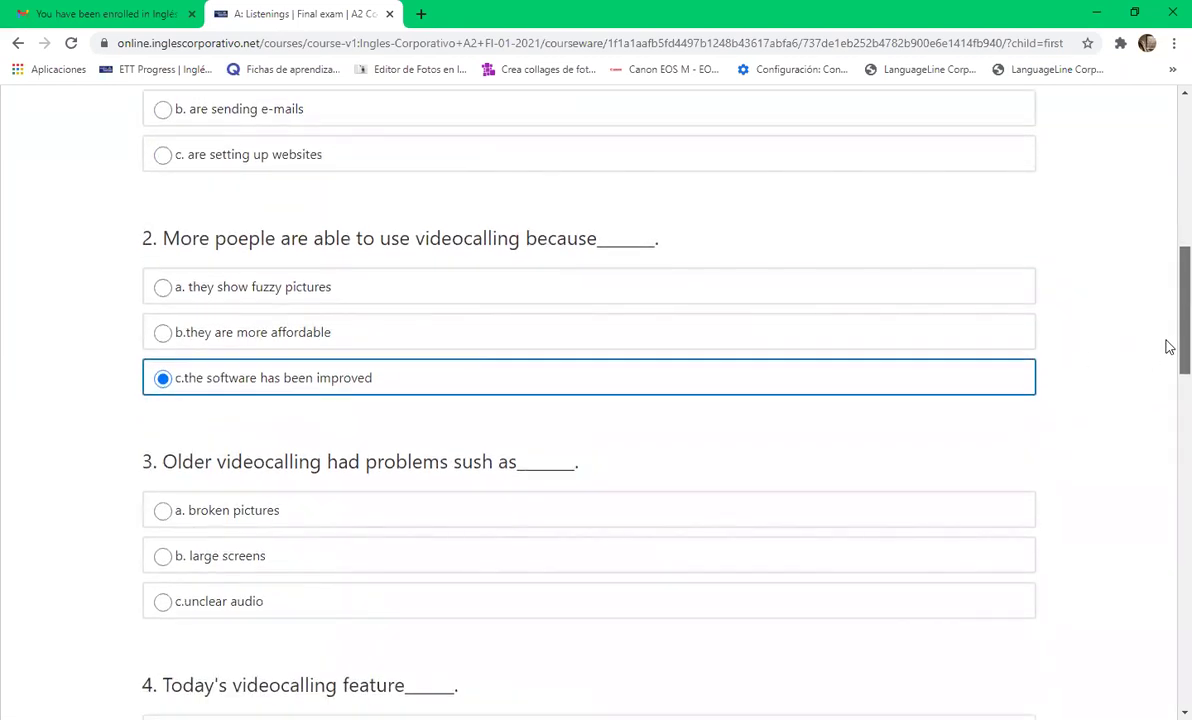
scroll(1169, 346, down, 1)
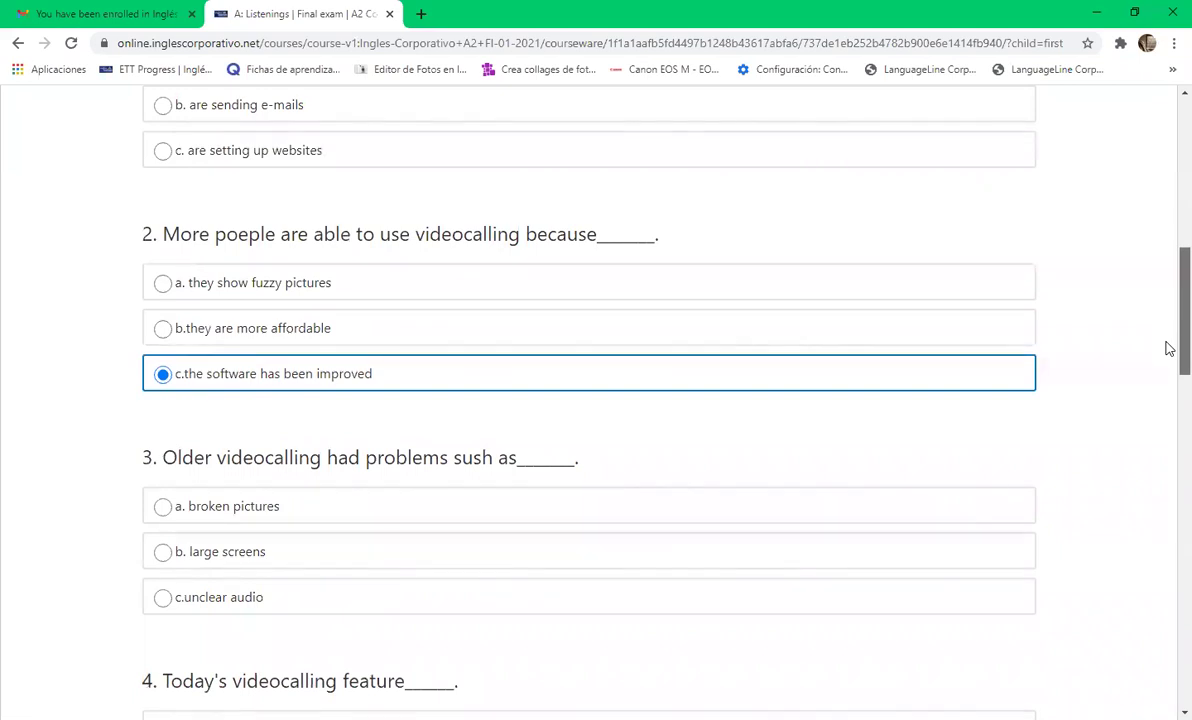
scroll(1169, 348, down, 1)
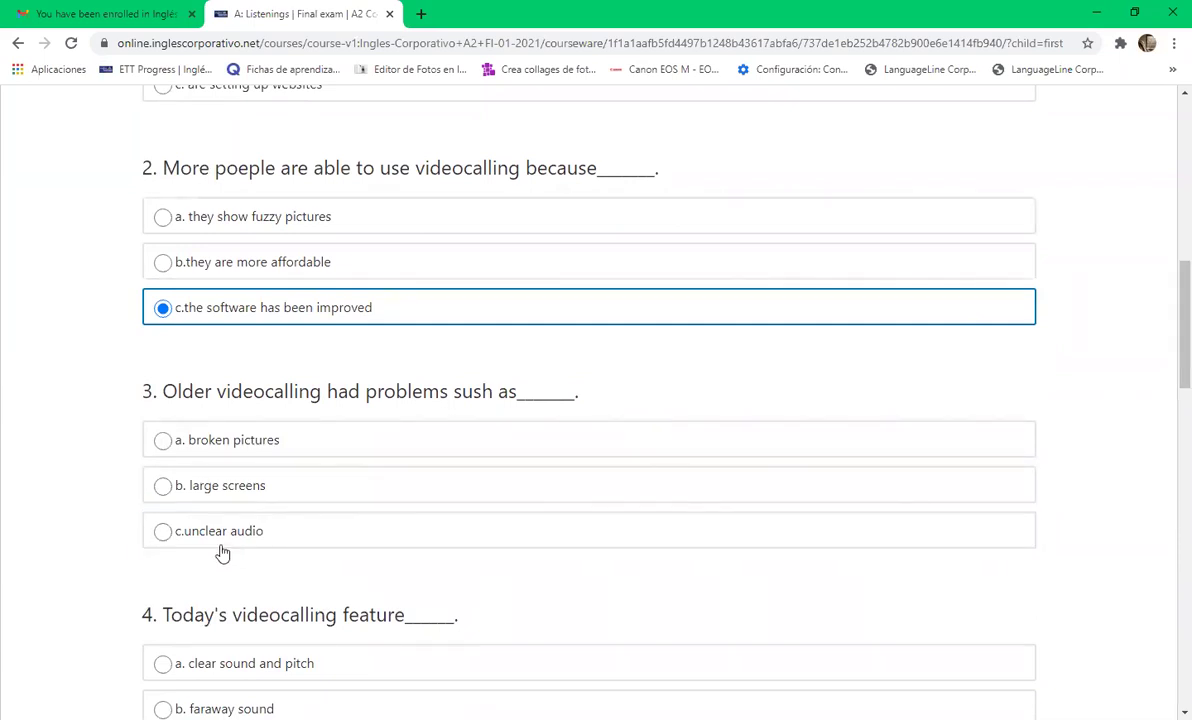
click(162, 532)
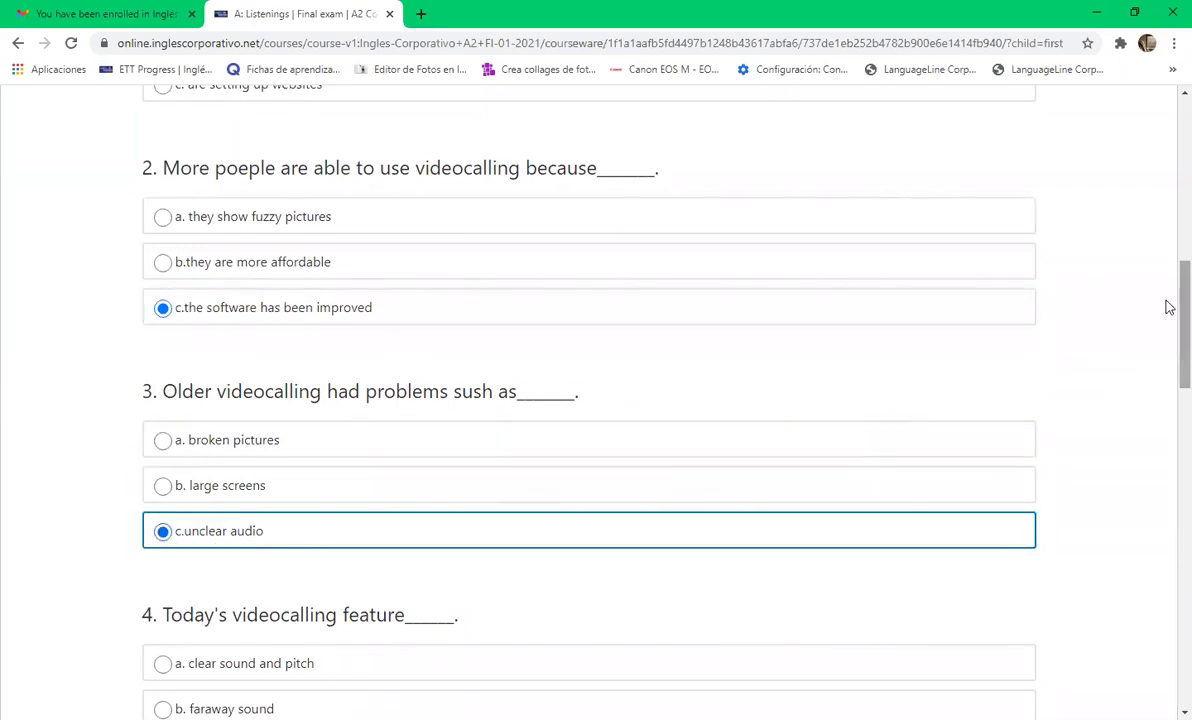
- Answer question 4 about today's videocalling features with "clear sound and pitch"
scroll(1166, 322, down, 1)
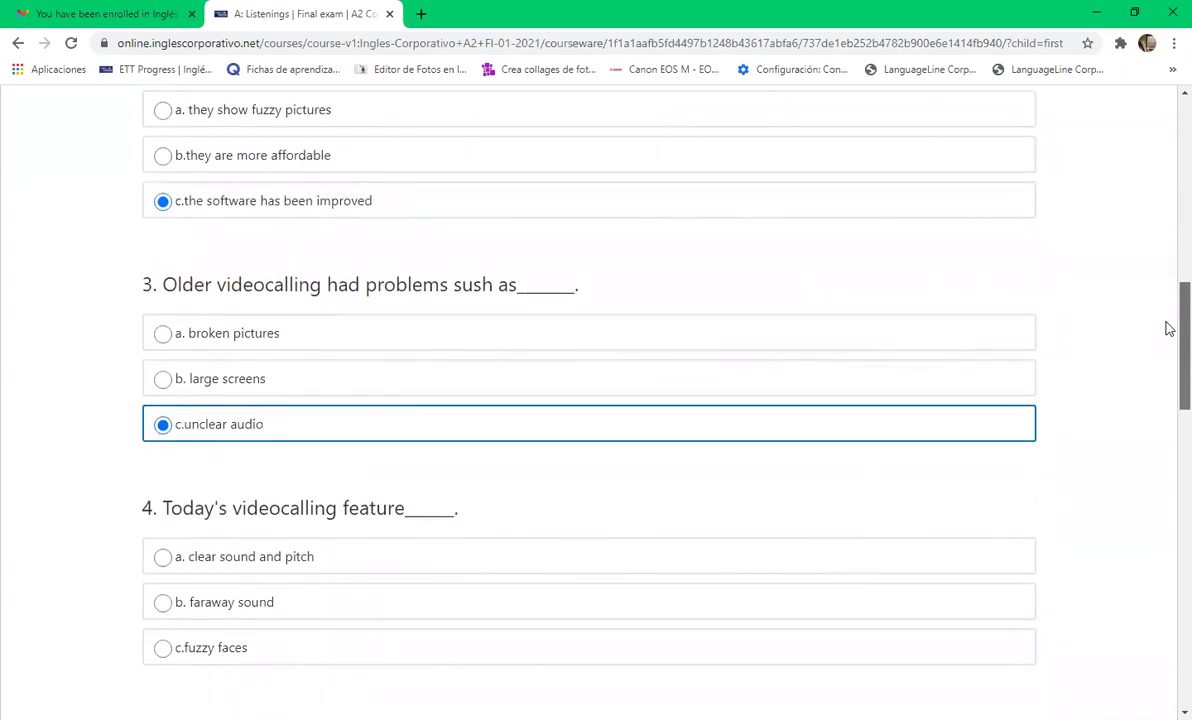
scroll(1169, 329, down, 1)
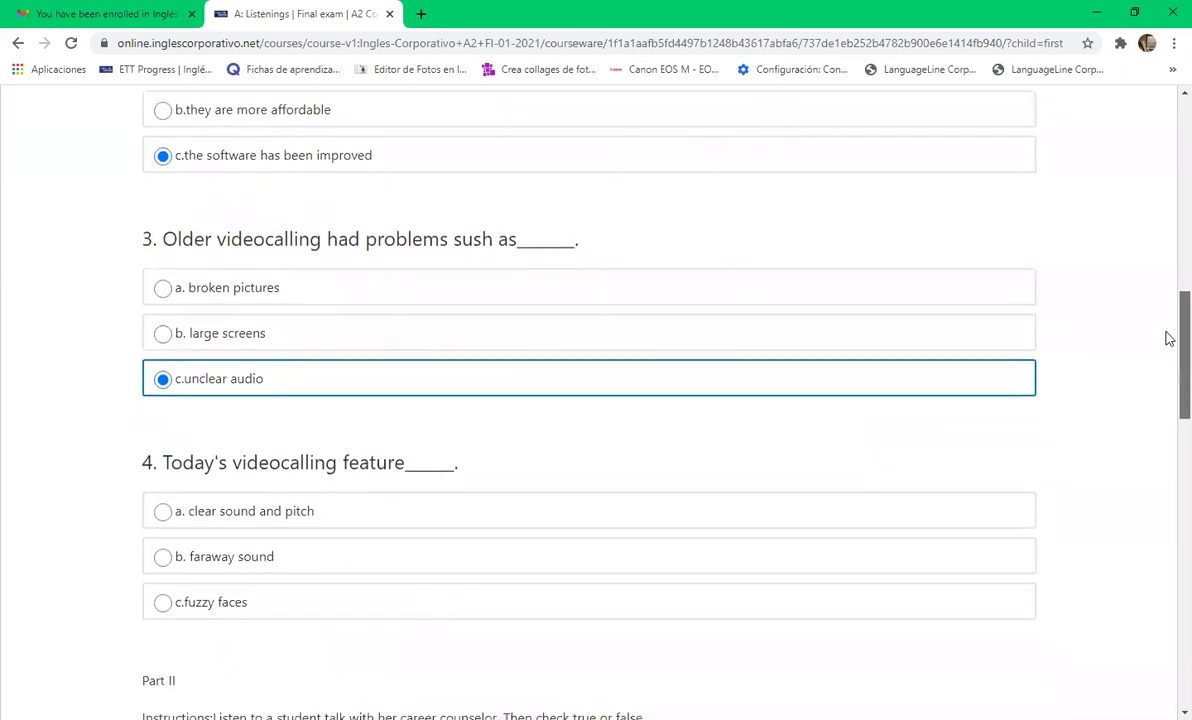
scroll(1169, 345, down, 1)
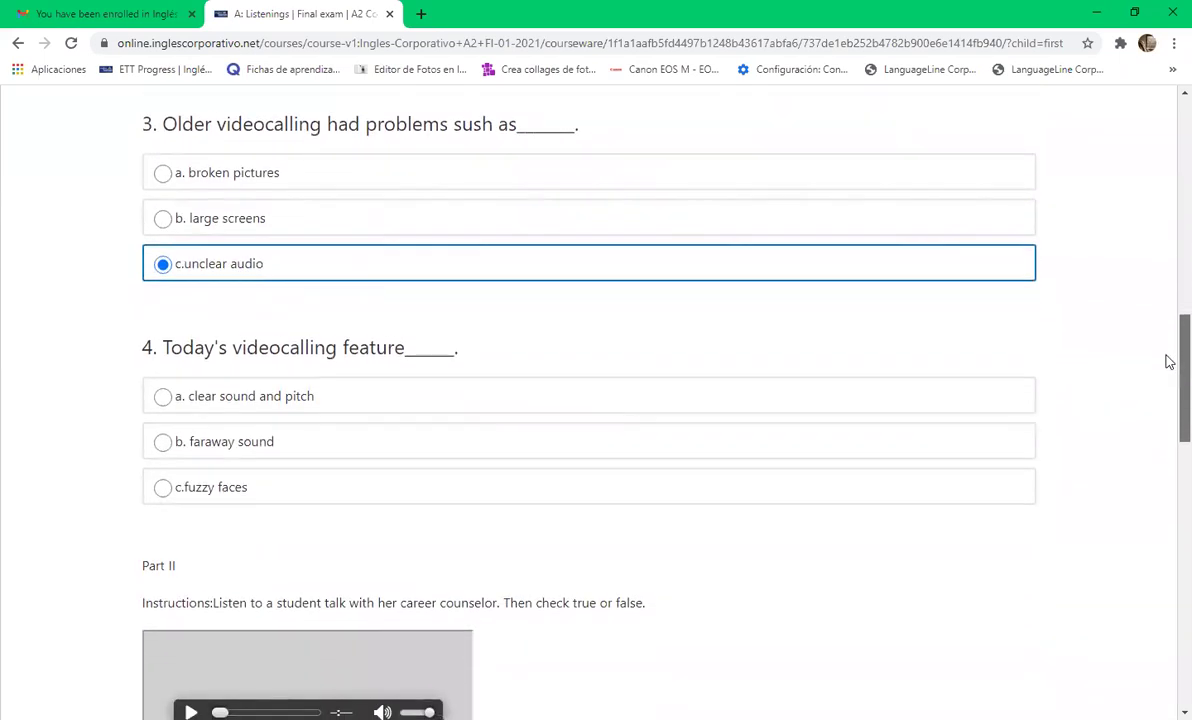
click(166, 386)
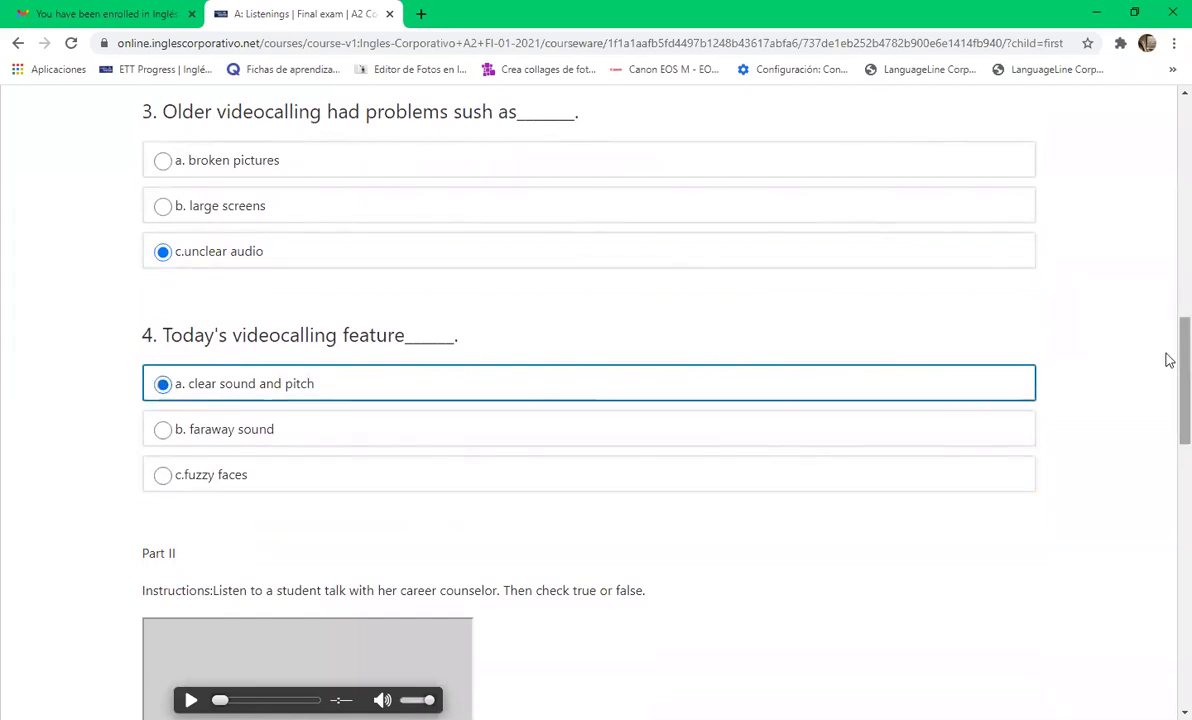
- Open the Part II career counselor recording in its own Google Drive page, listen to it, and return to the exam
scroll(1169, 361, down, 1)
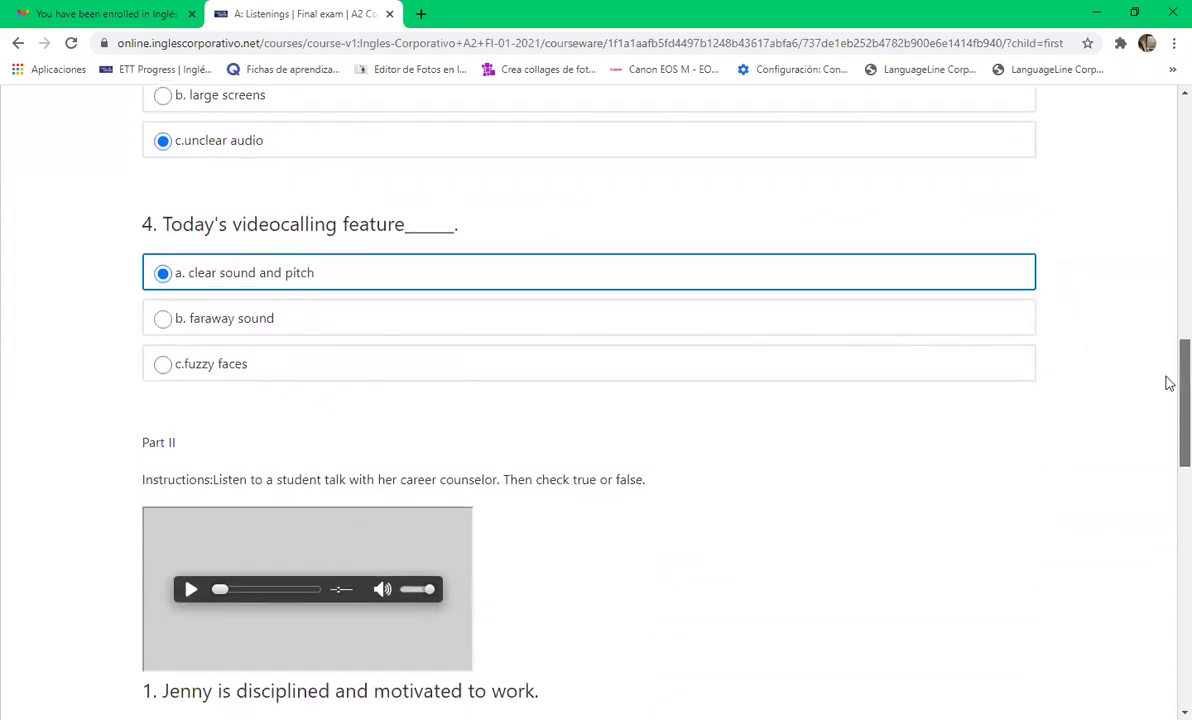
scroll(1169, 395, down, 1)
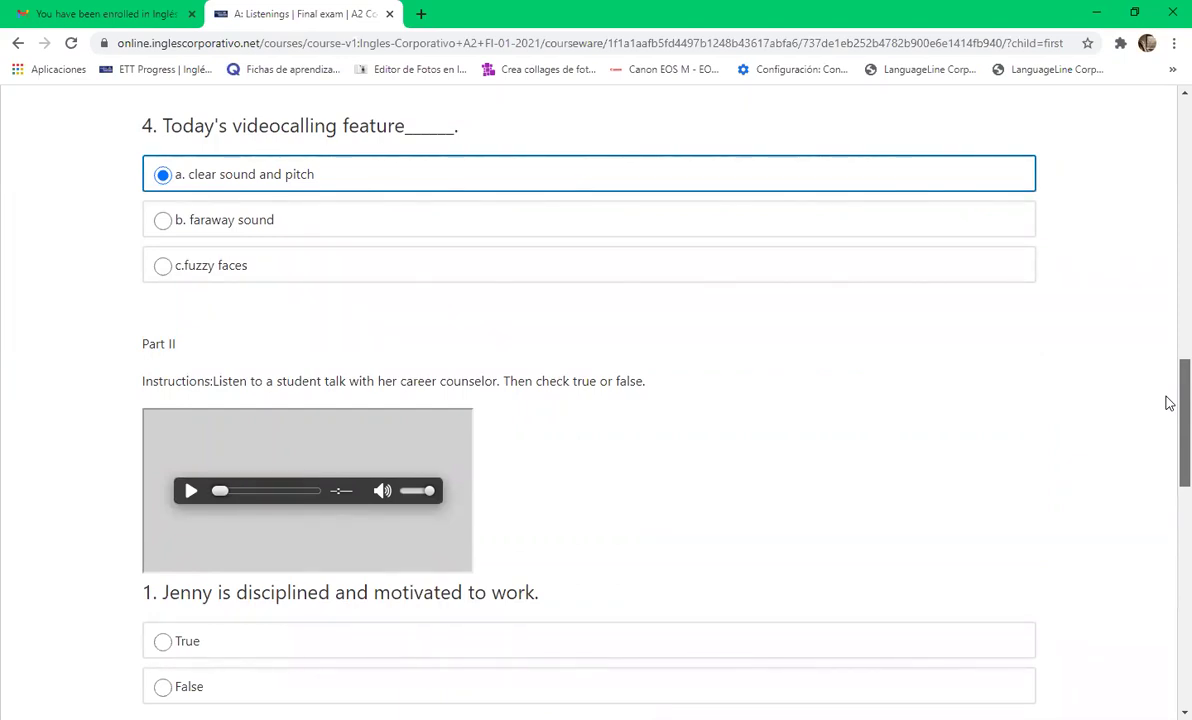
scroll(1169, 402, down, 1)
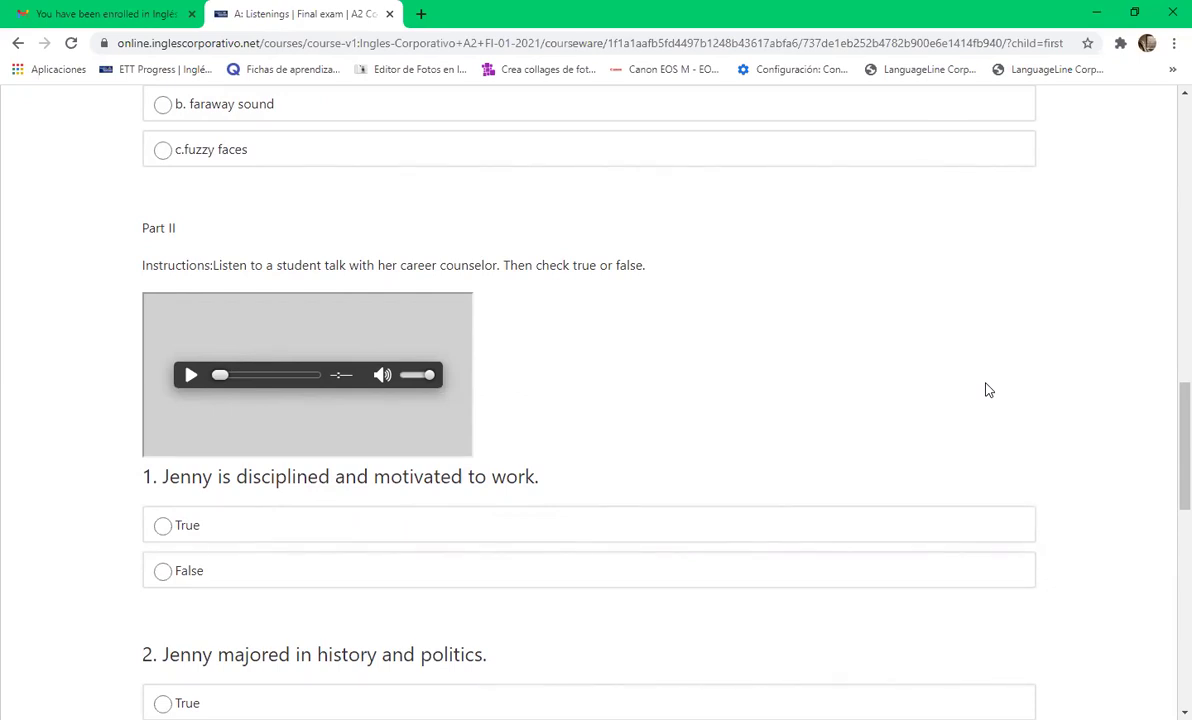
click(196, 381)
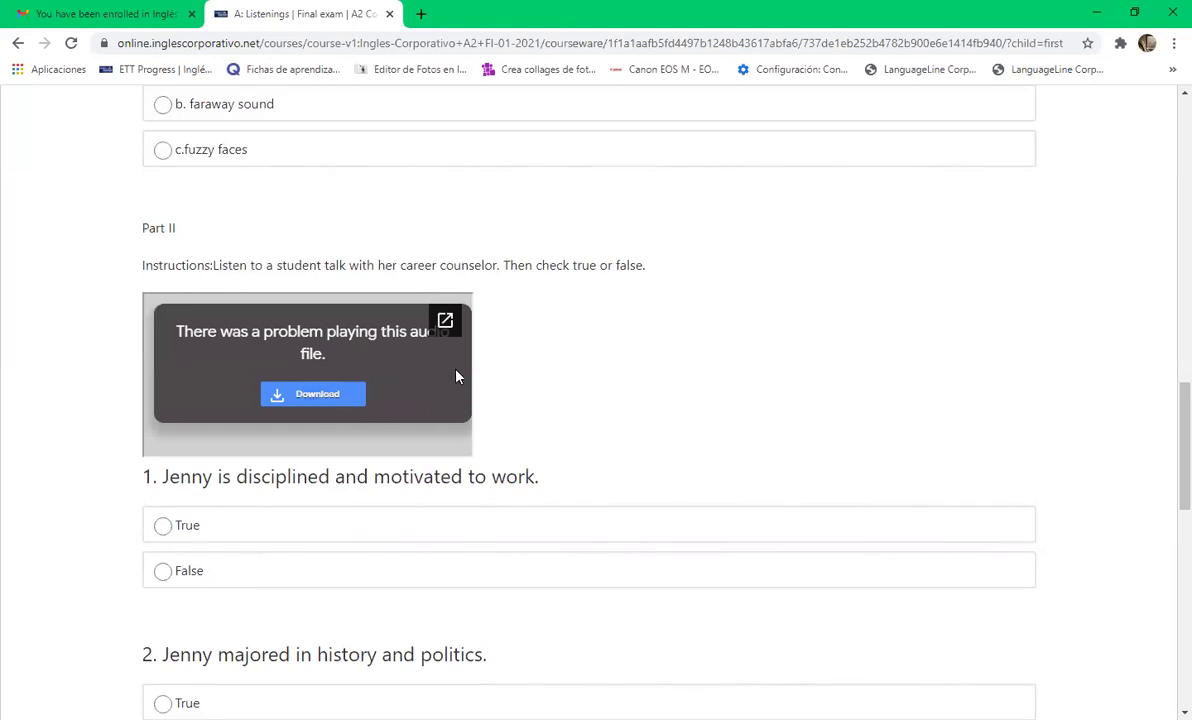
click(447, 319)
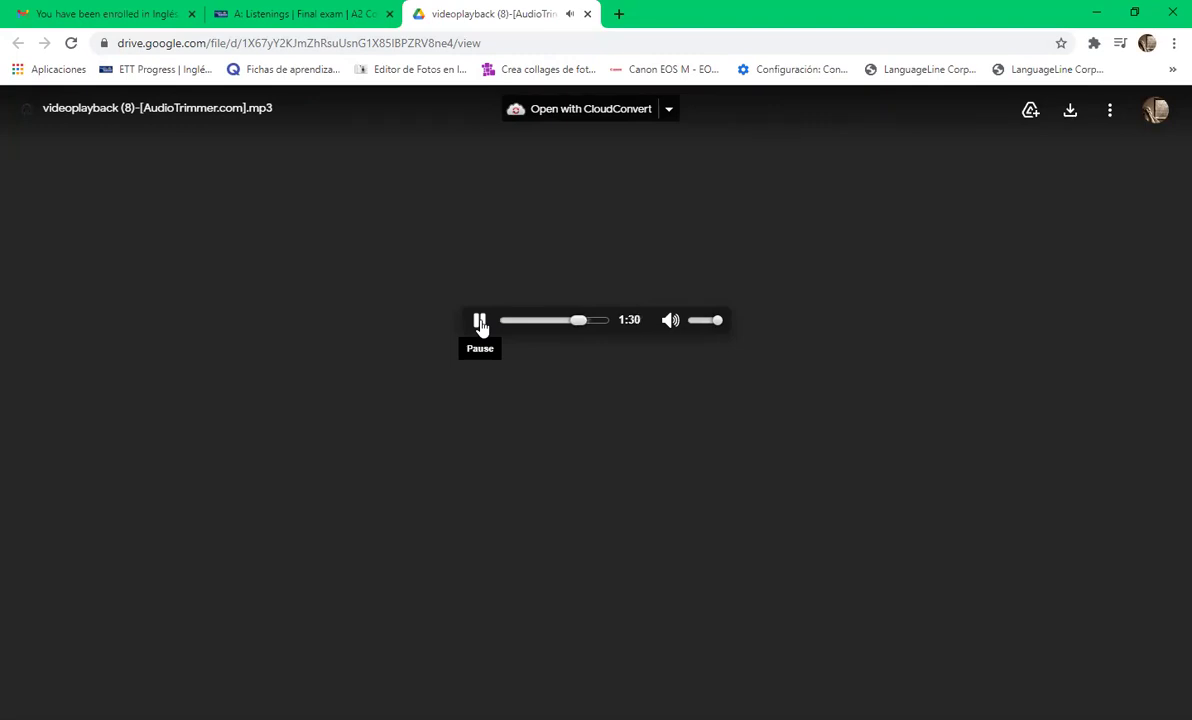
click(587, 14)
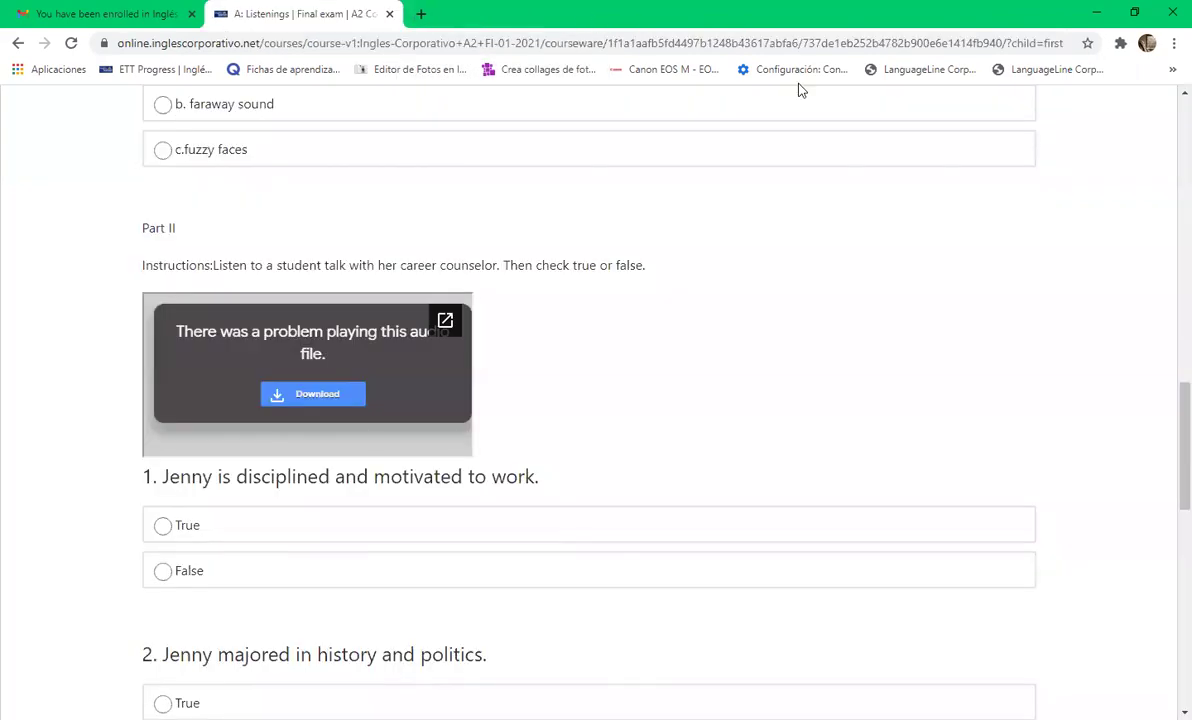
- Mark Part II statement 1, about being disciplined and motivated to work, as True
mouse_move(1167, 416)
mouse_down()
mouse_move(1168, 258)
mouse_move(1169, 414)
mouse_up()
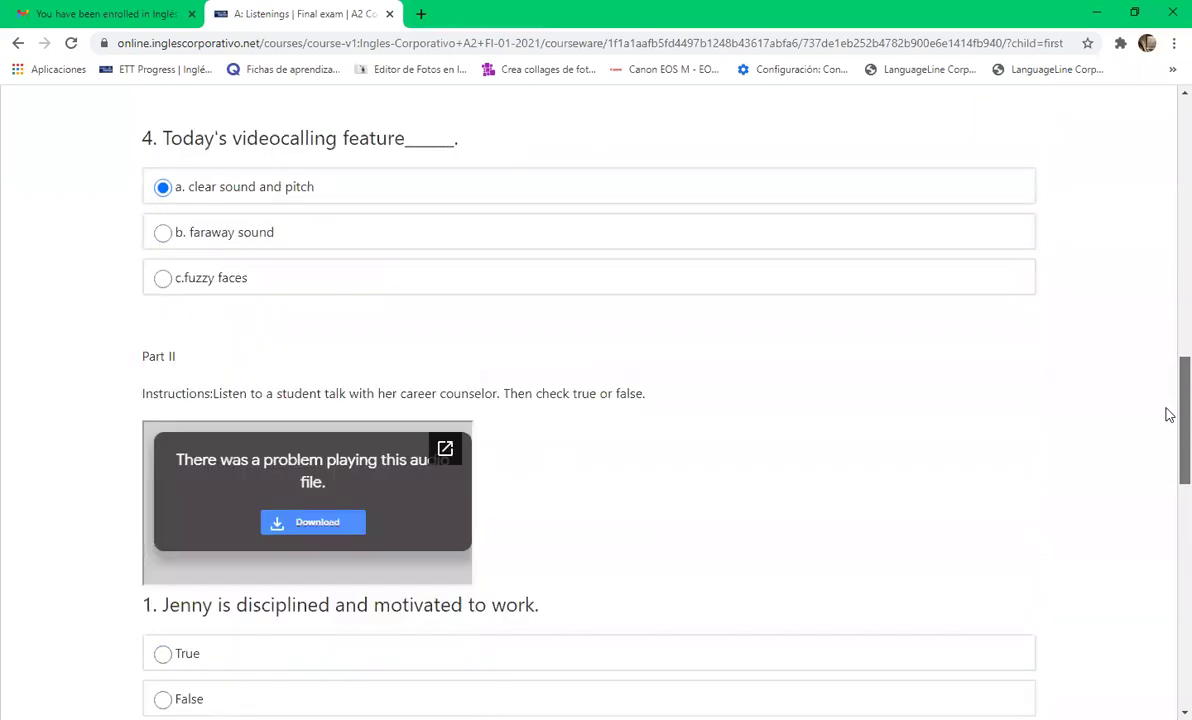
scroll(1169, 420, down, 2)
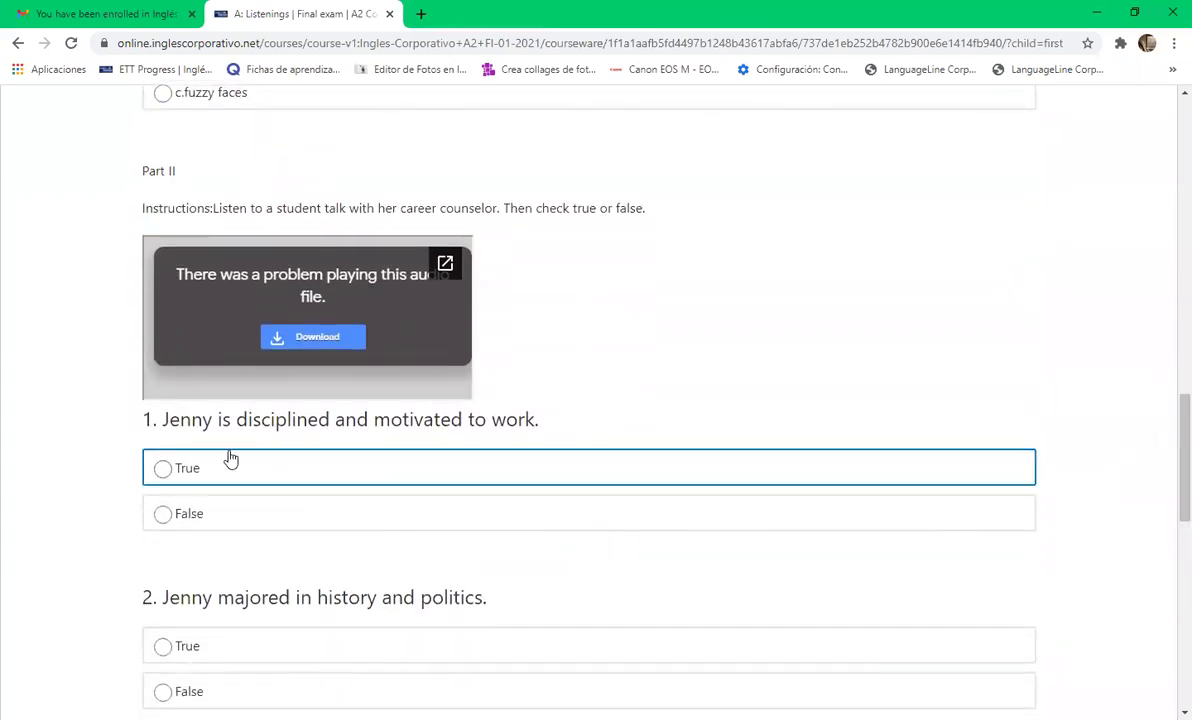
click(324, 470)
- Mark Part II statement 2, about majoring in history and politics, as False
scroll(1169, 446, down, 1)
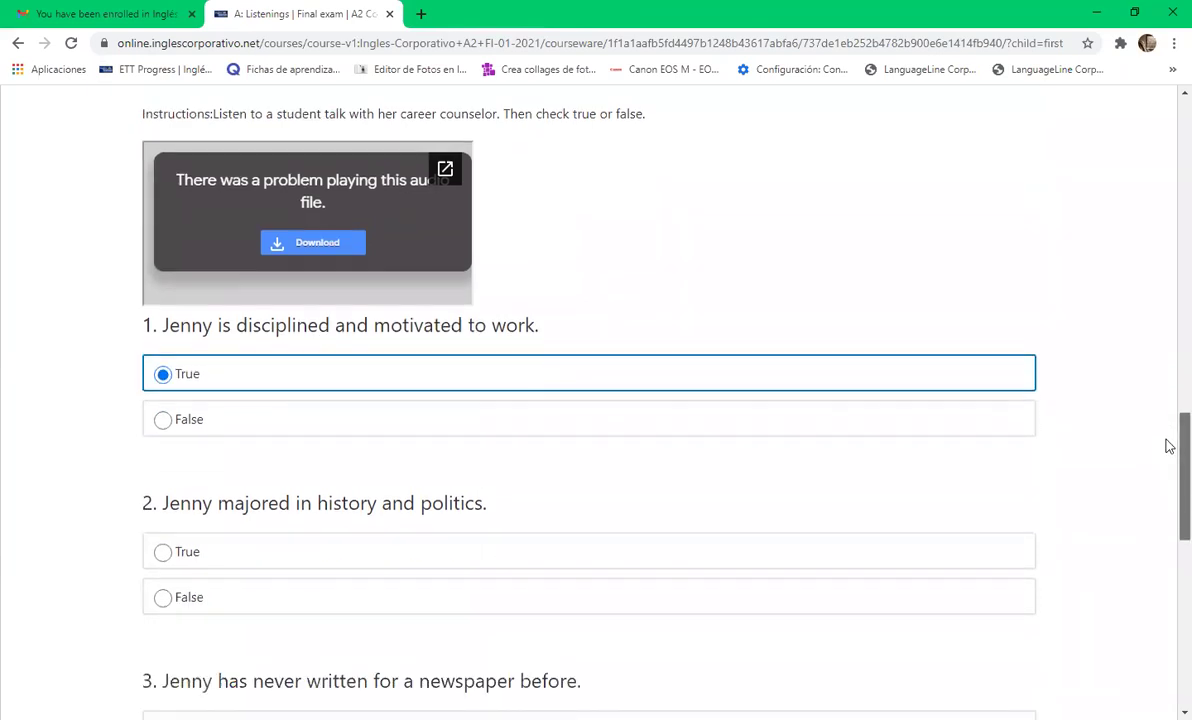
scroll(1169, 449, down, 1)
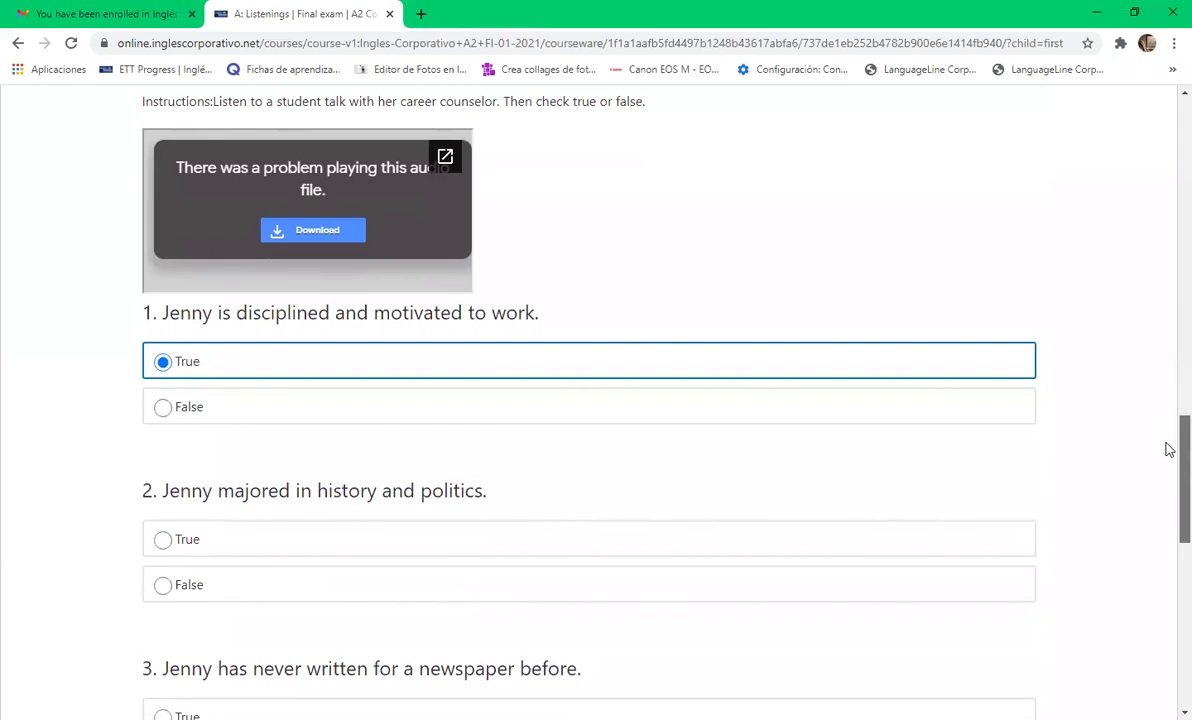
scroll(1169, 449, down, 1)
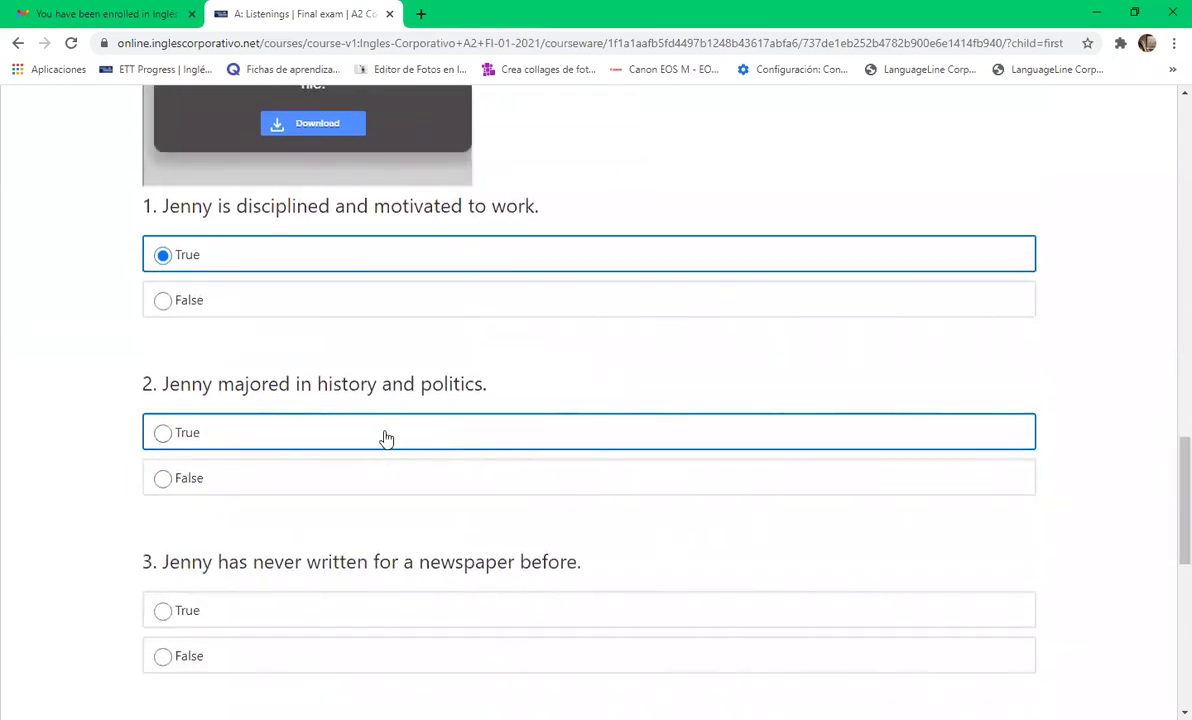
click(350, 478)
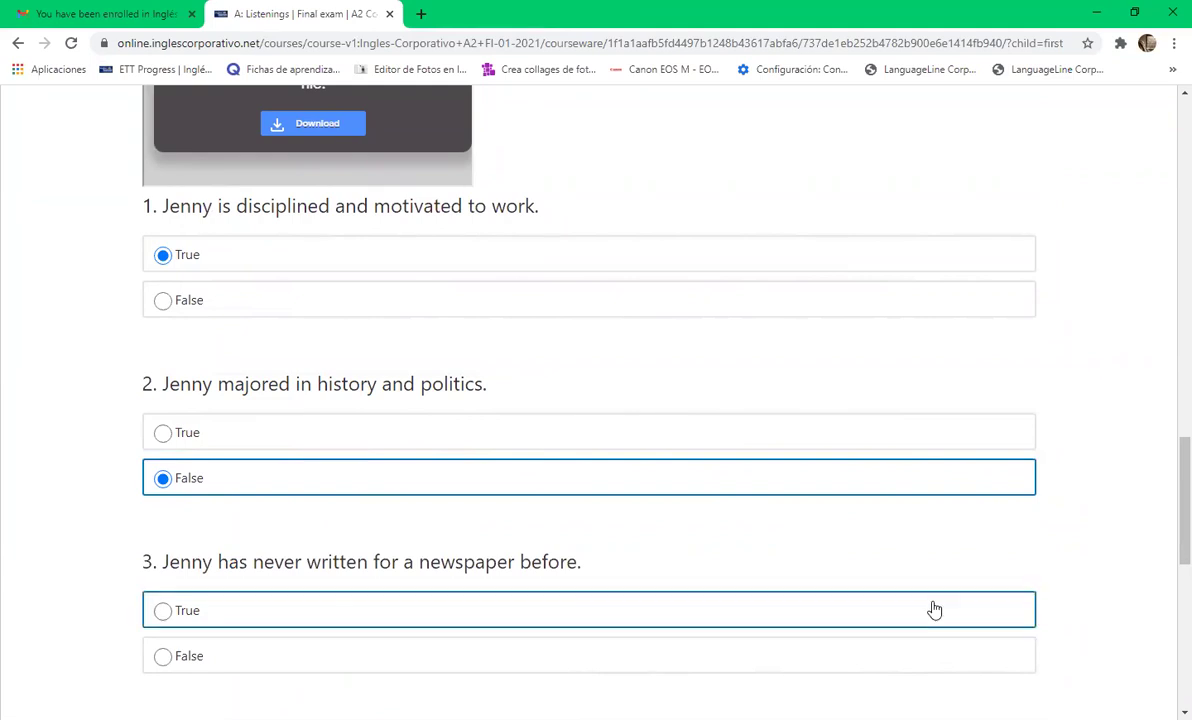
- Mark Part II statement 3, about never having written for a newspaper, as False and statement 4, about archeology being exciting, as True
scroll(1165, 495, down, 3)
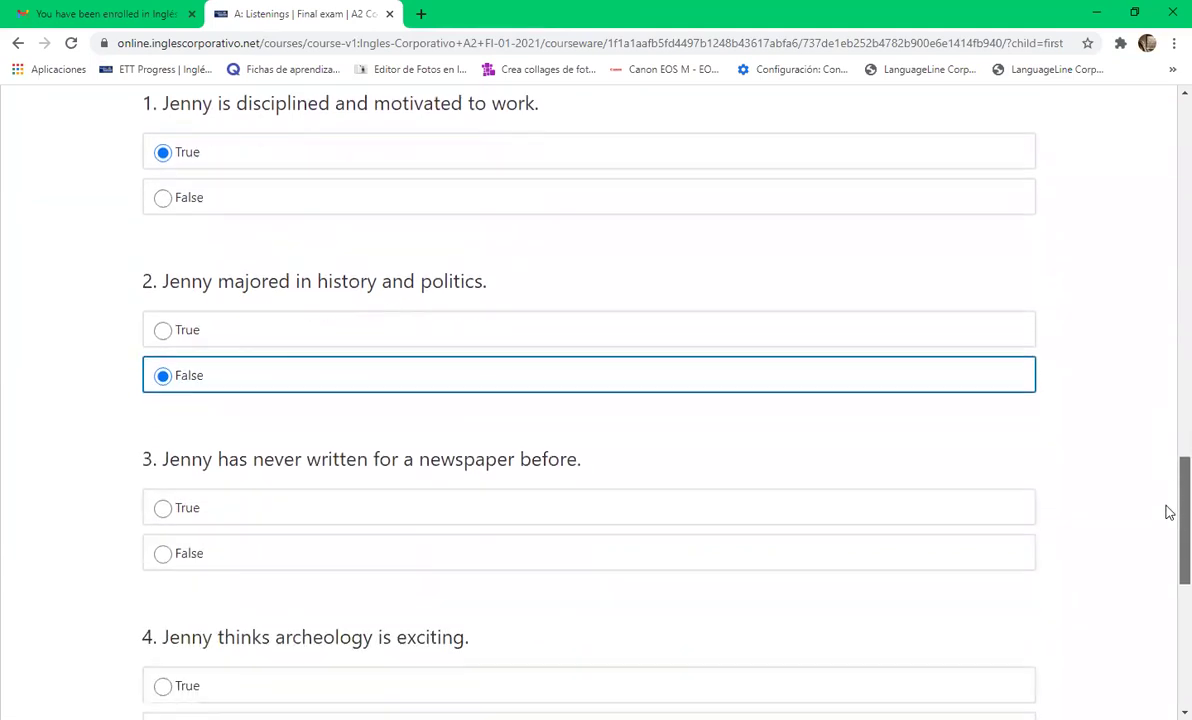
click(537, 483)
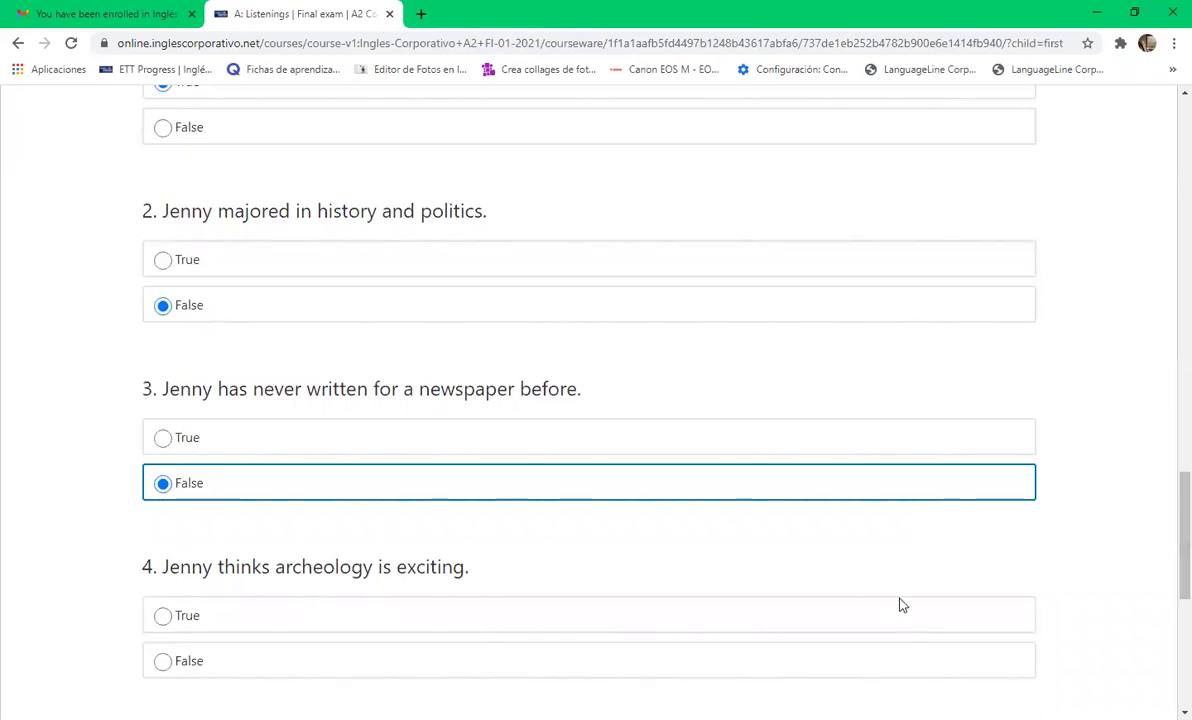
scroll(1165, 535, down, 3)
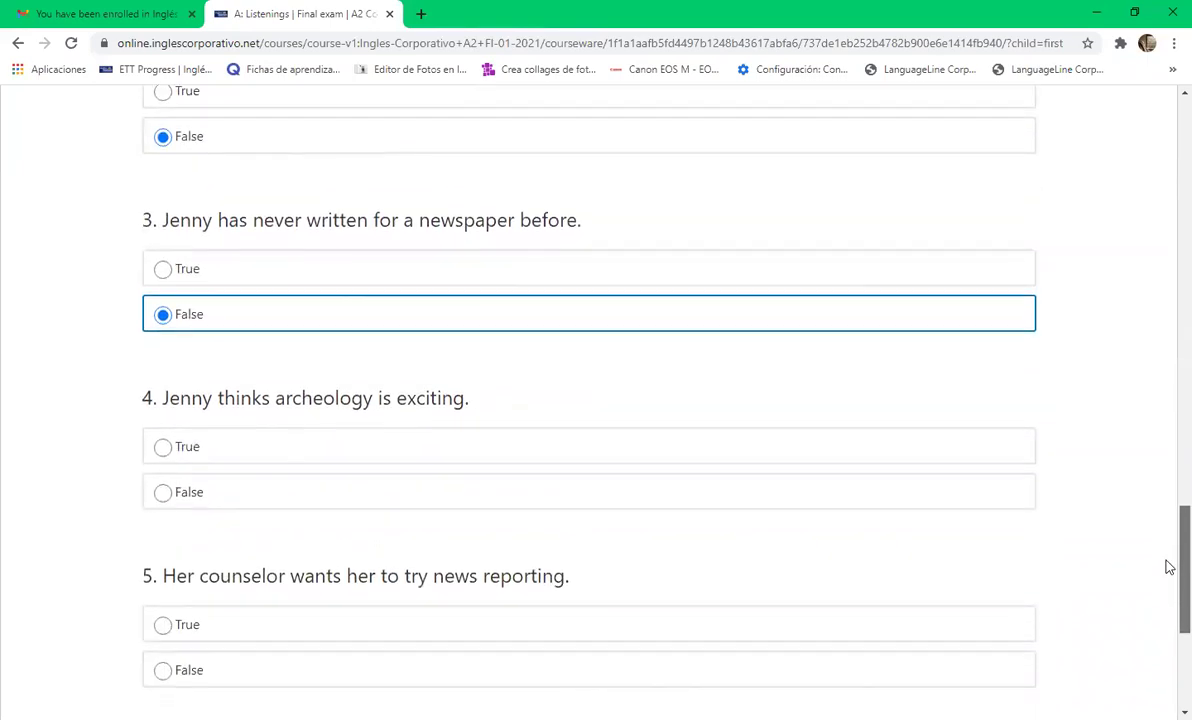
click(285, 453)
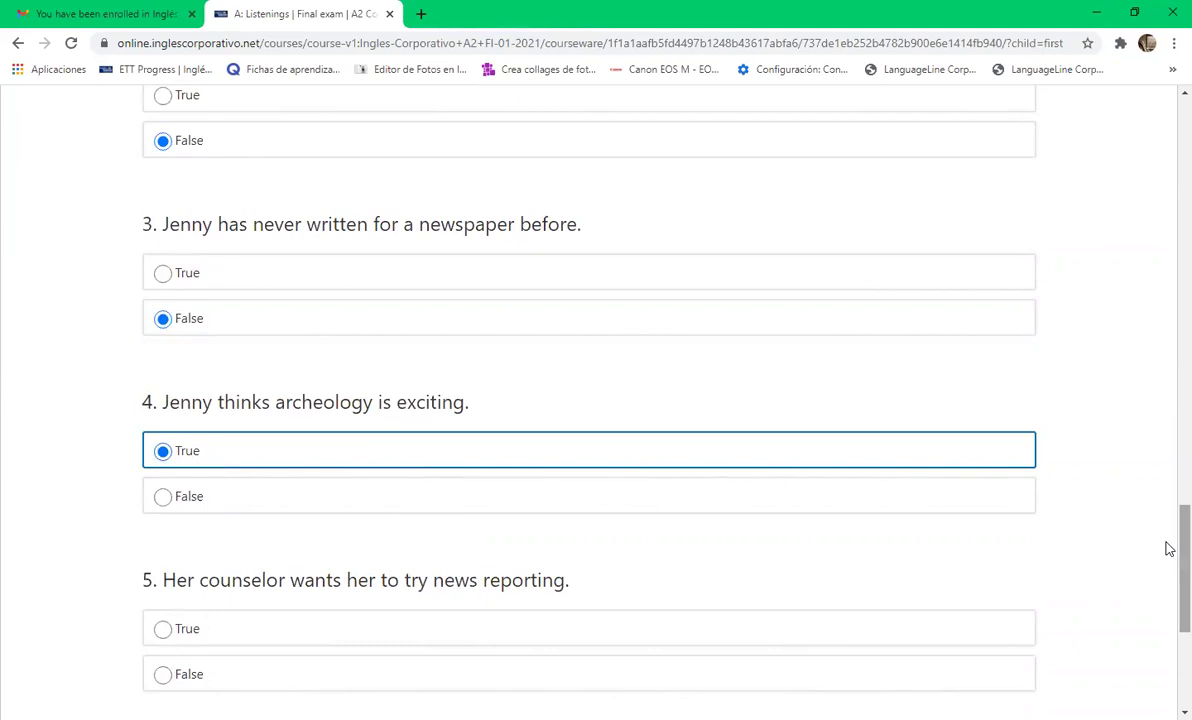
- Mark Part II statement 5, about the counselor suggesting news reporting, as True and submit the listening answers
scroll(1168, 558, down, 1)
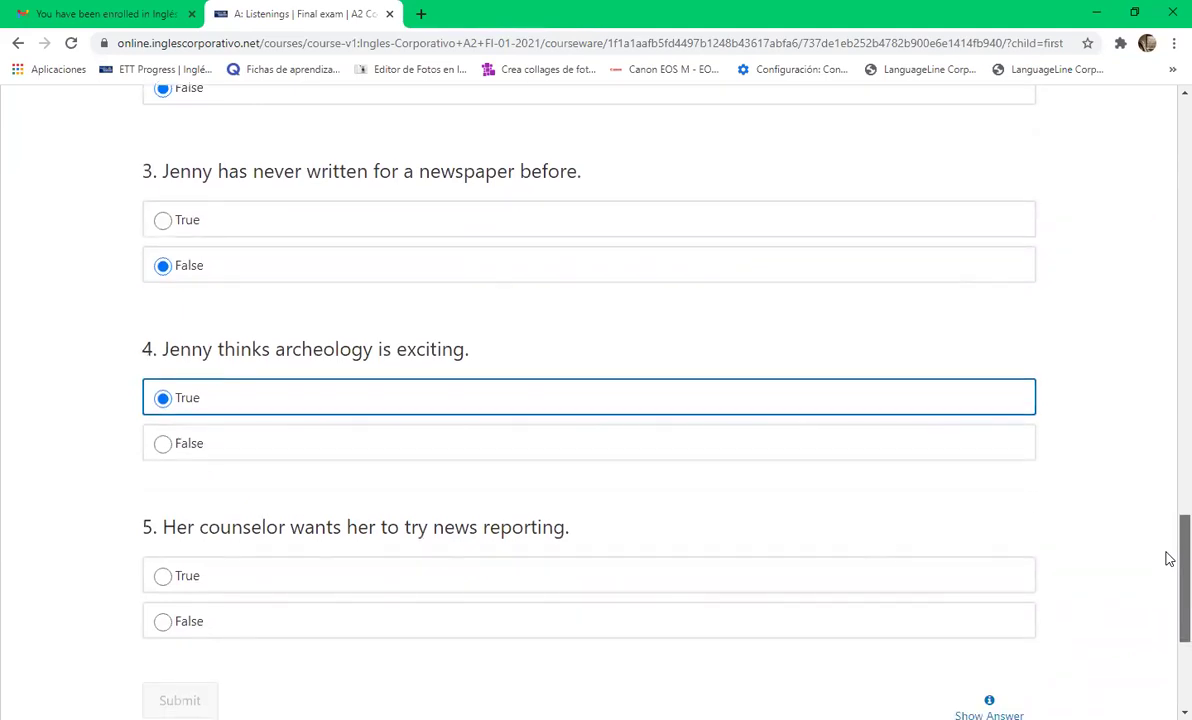
scroll(1169, 559, down, 1)
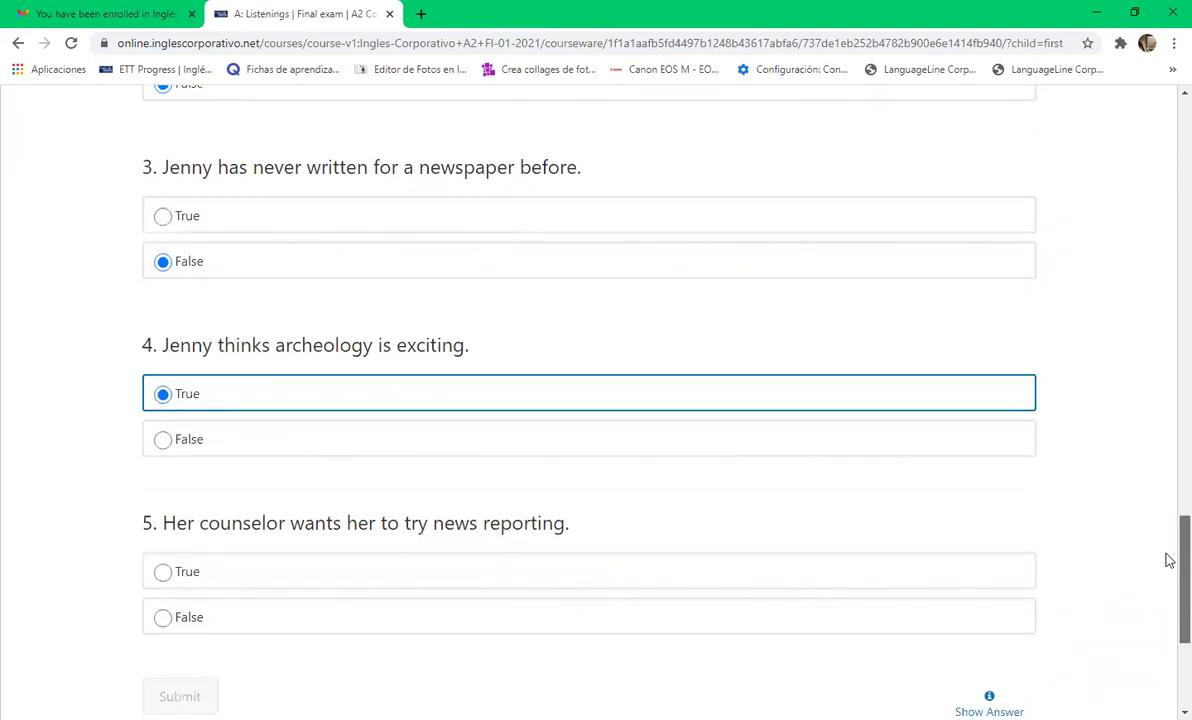
scroll(1167, 559, down, 3)
scroll(1165, 573, up, 1)
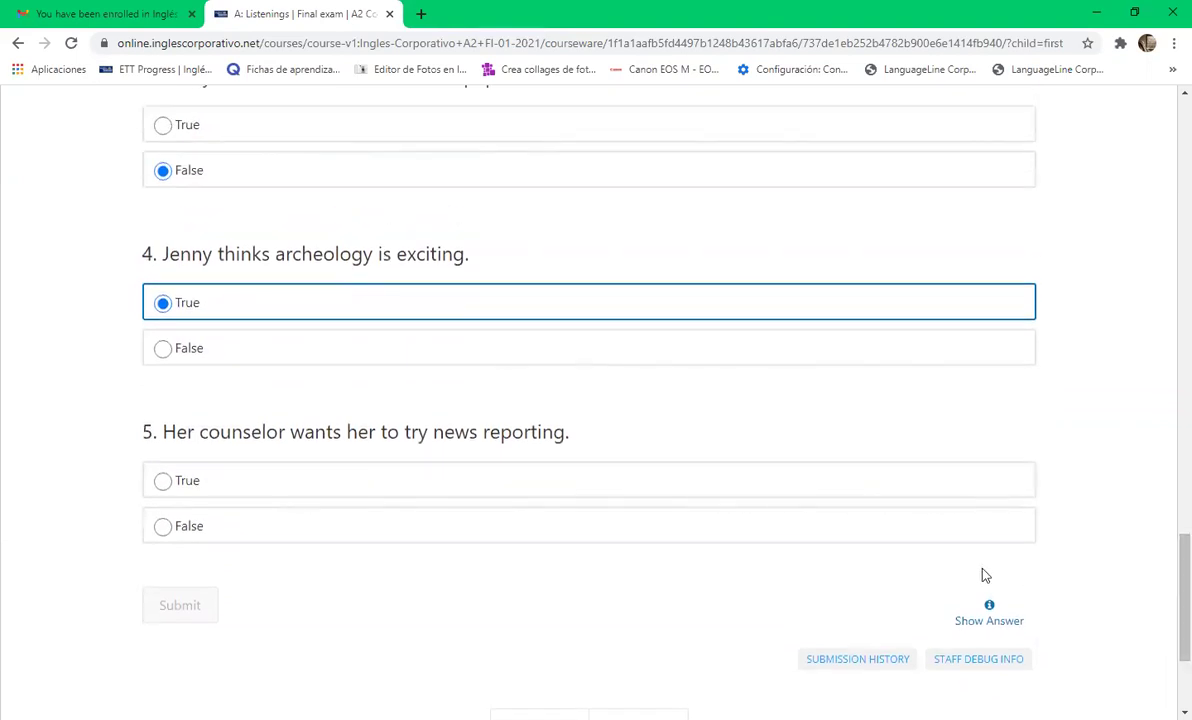
click(380, 484)
click(181, 603)
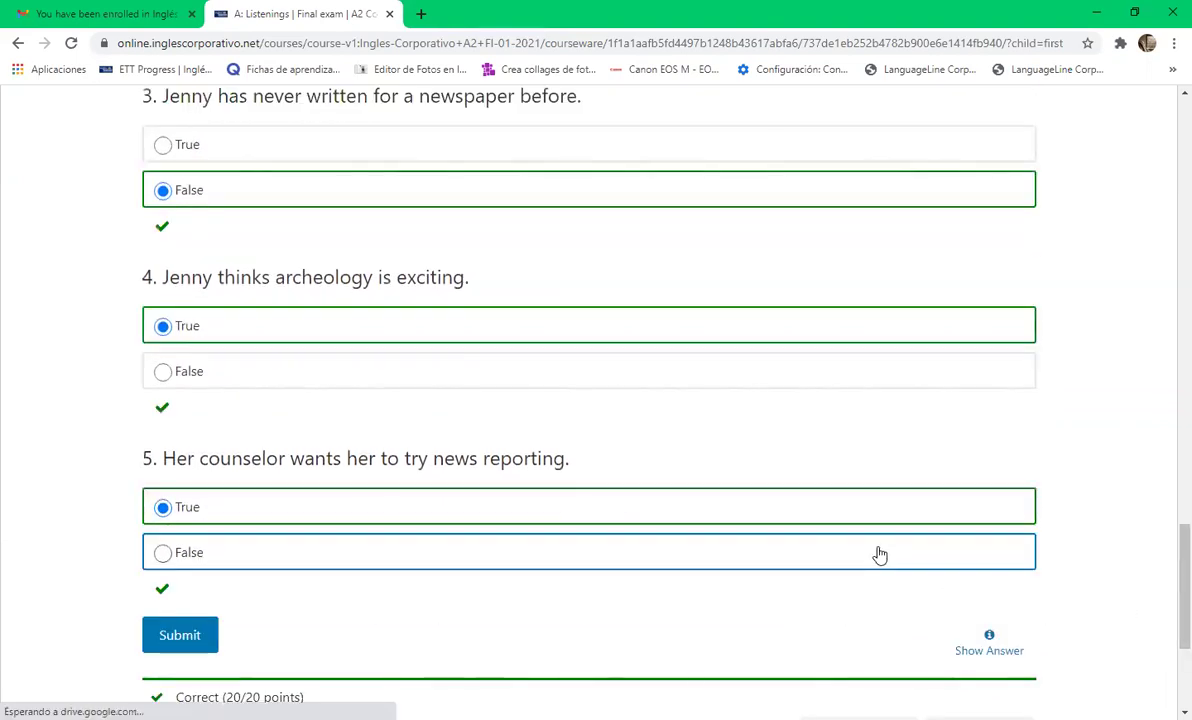
- Go to the exam's next unit, B: Complete senteces, and complete sentence 1 about online courses with "will be taken"
mouse_move(1170, 558)
mouse_down()
mouse_move(1168, 624)
mouse_move(1168, 576)
mouse_up()
click(624, 668)
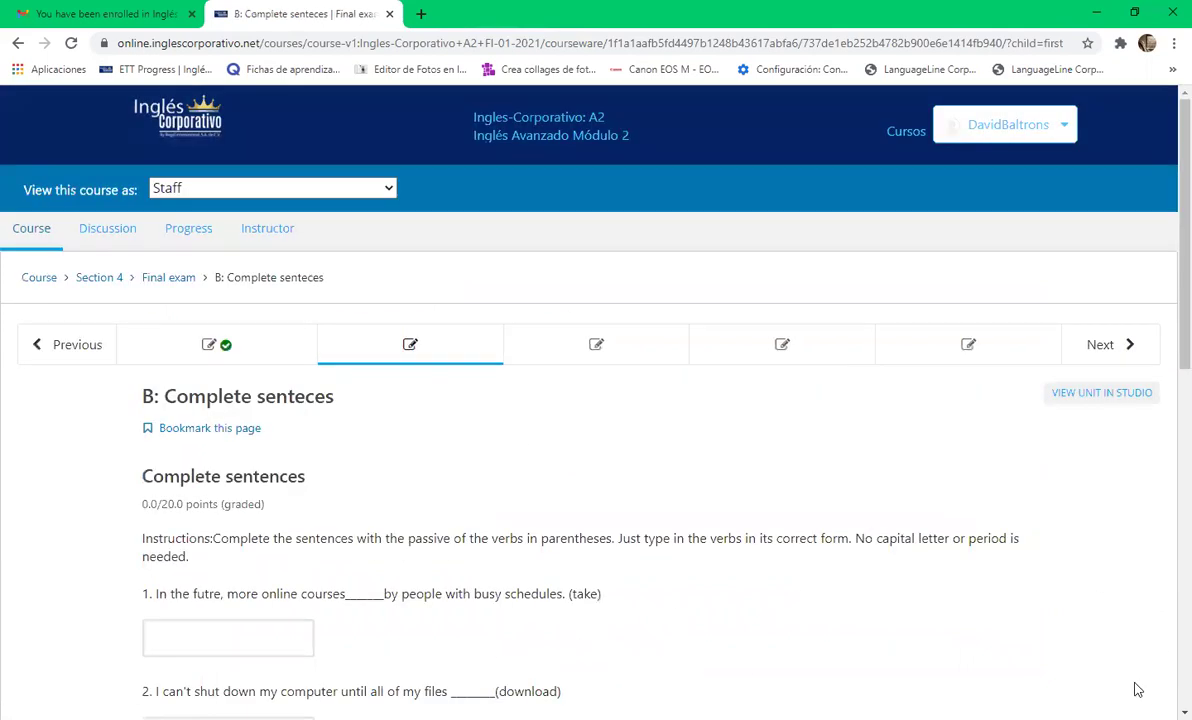
drag(1168, 345, 1168, 373)
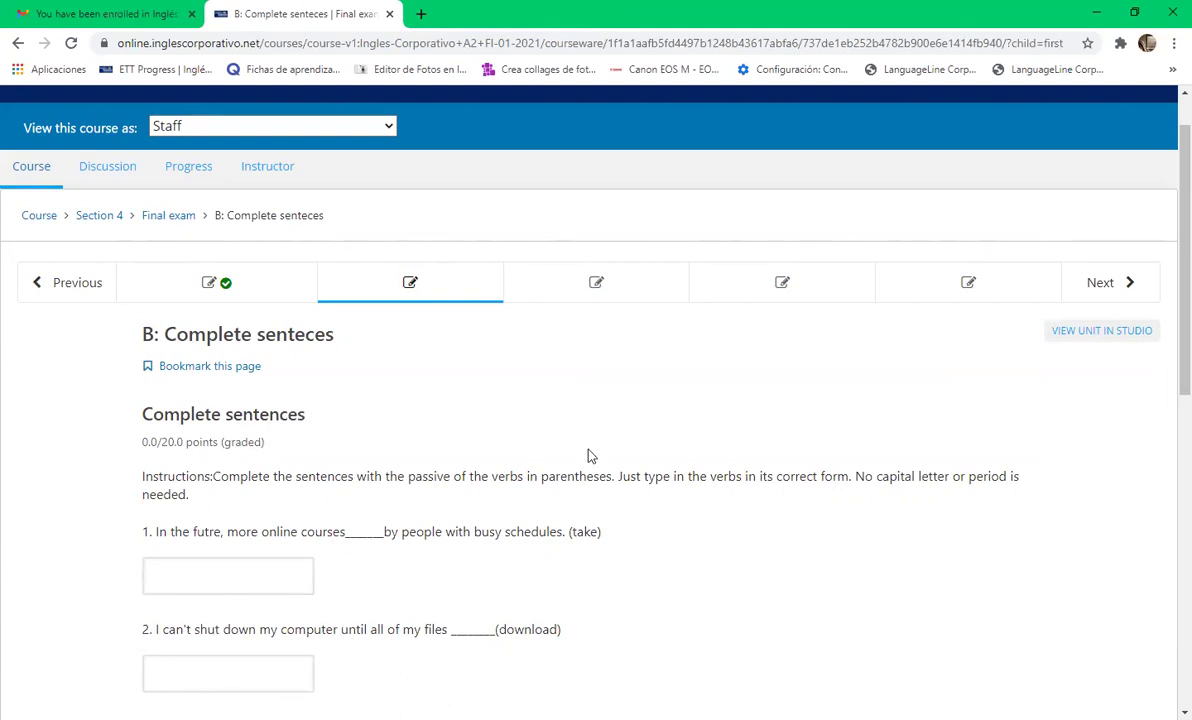
click(243, 585)
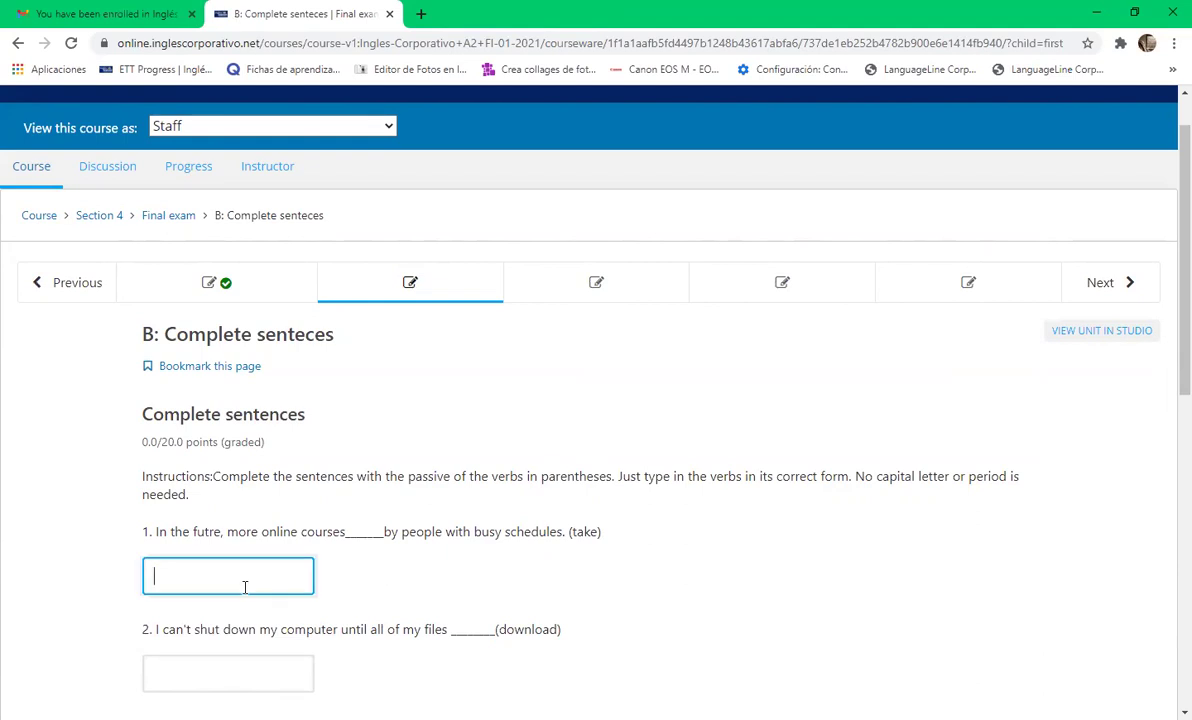
text(will be taken)
click(402, 598)
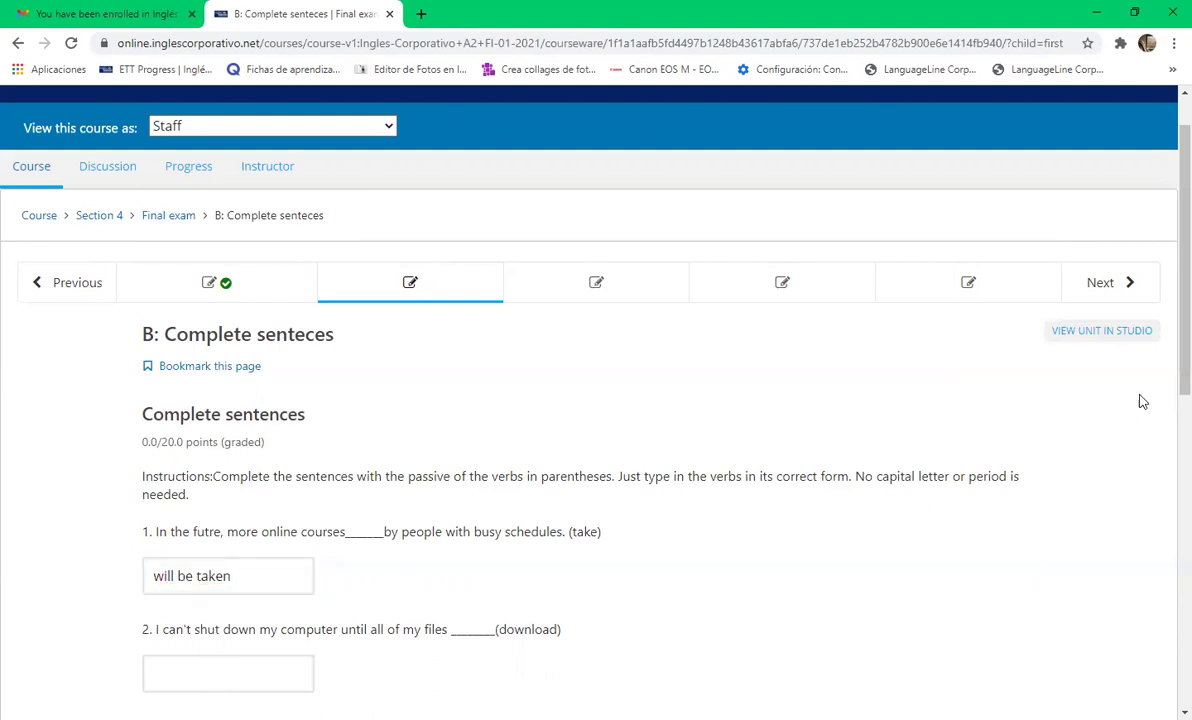
- Complete sentence 2, about shutting down the computer, with "have been downloaded"
scroll(1166, 400, down, 2)
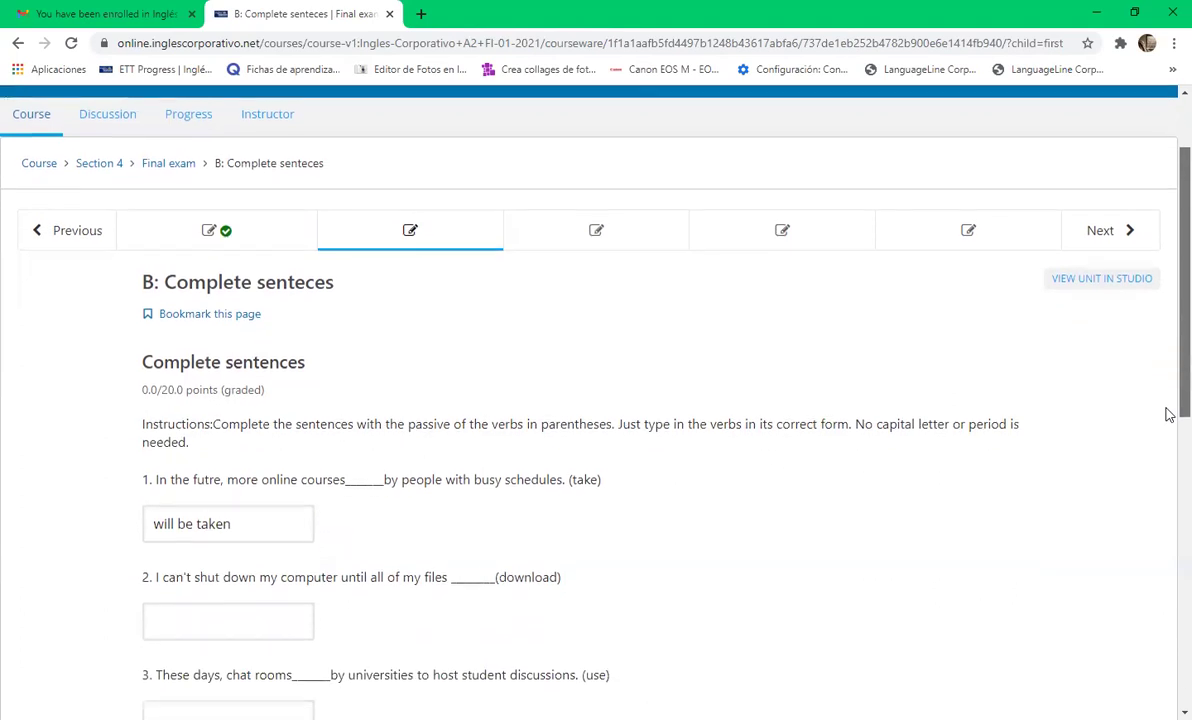
scroll(1167, 440, down, 2)
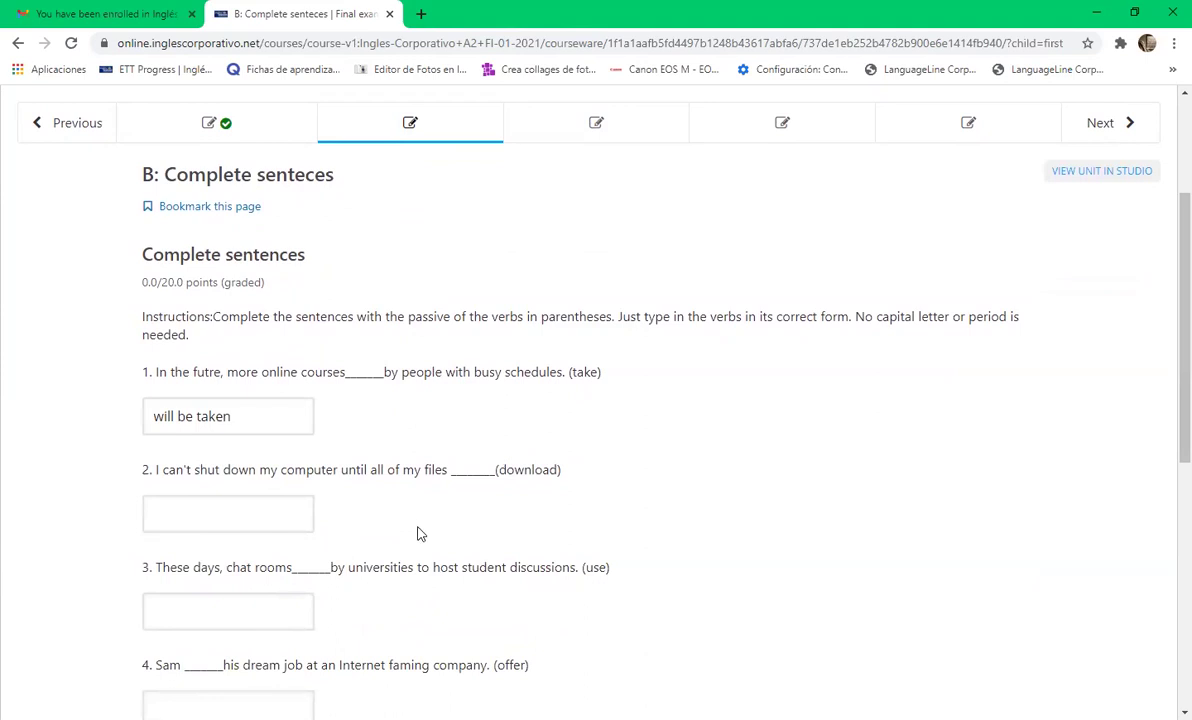
click(259, 513)
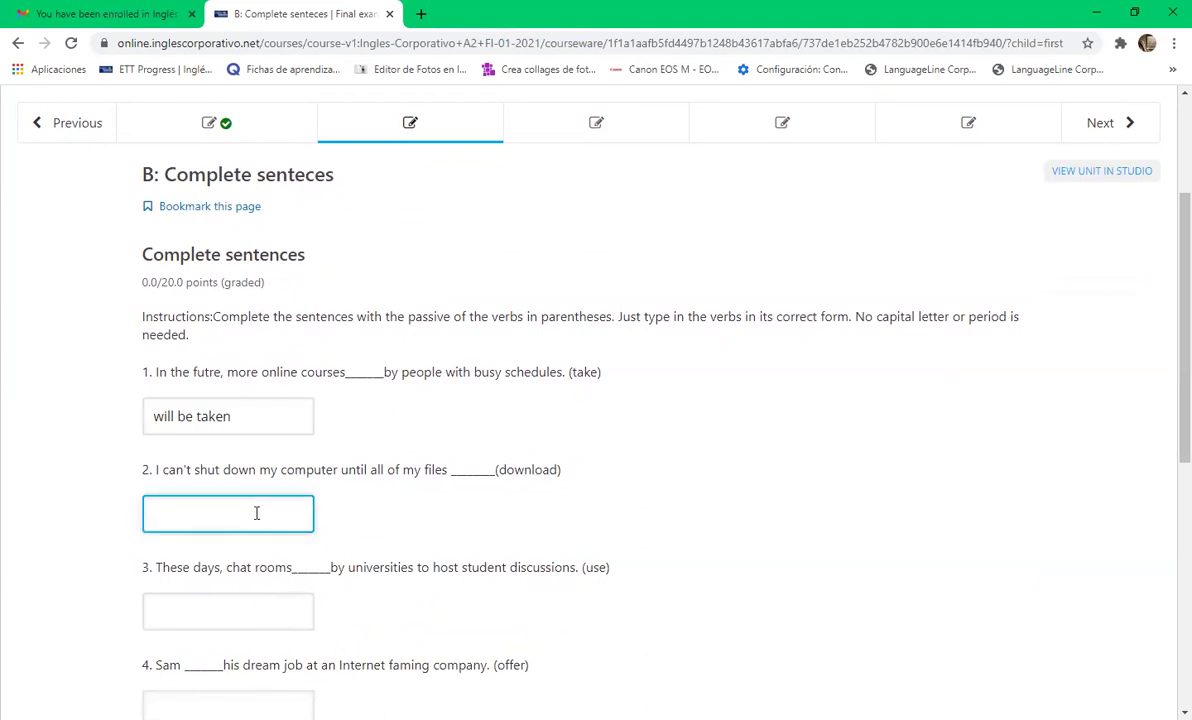
text(a)
text(h)
text(ave been do)
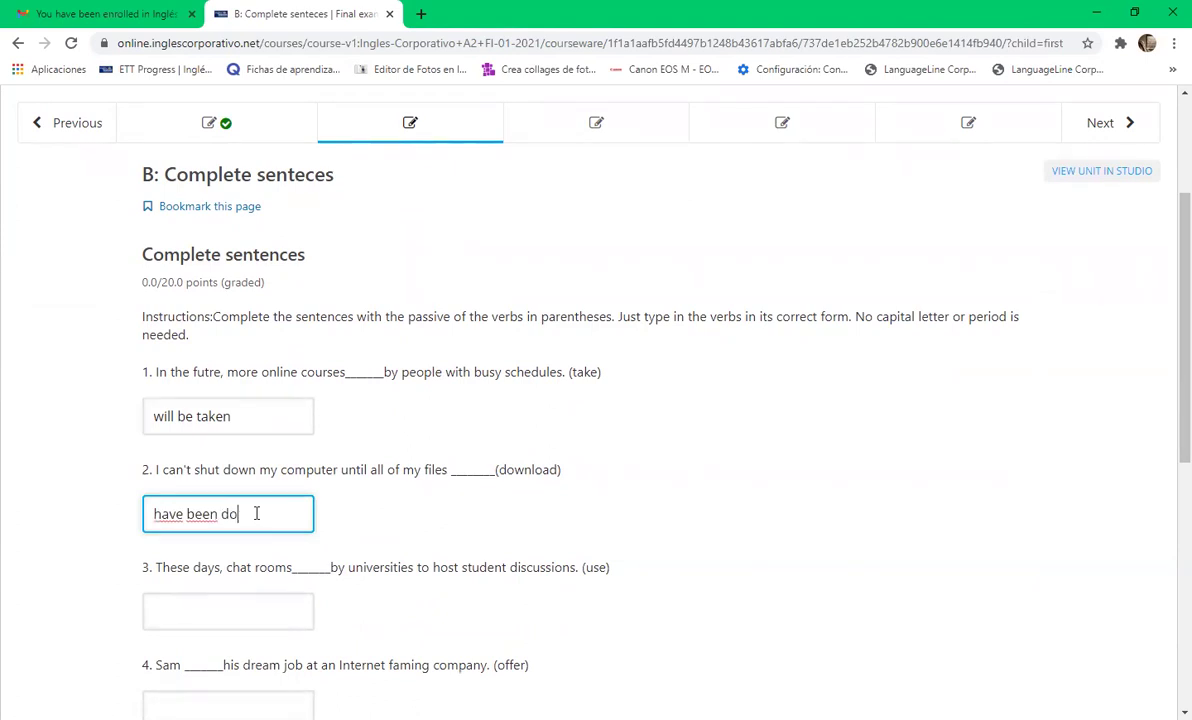
text(wnloadd)
key(BackSpace)
key(BackSpace)
text(ed)
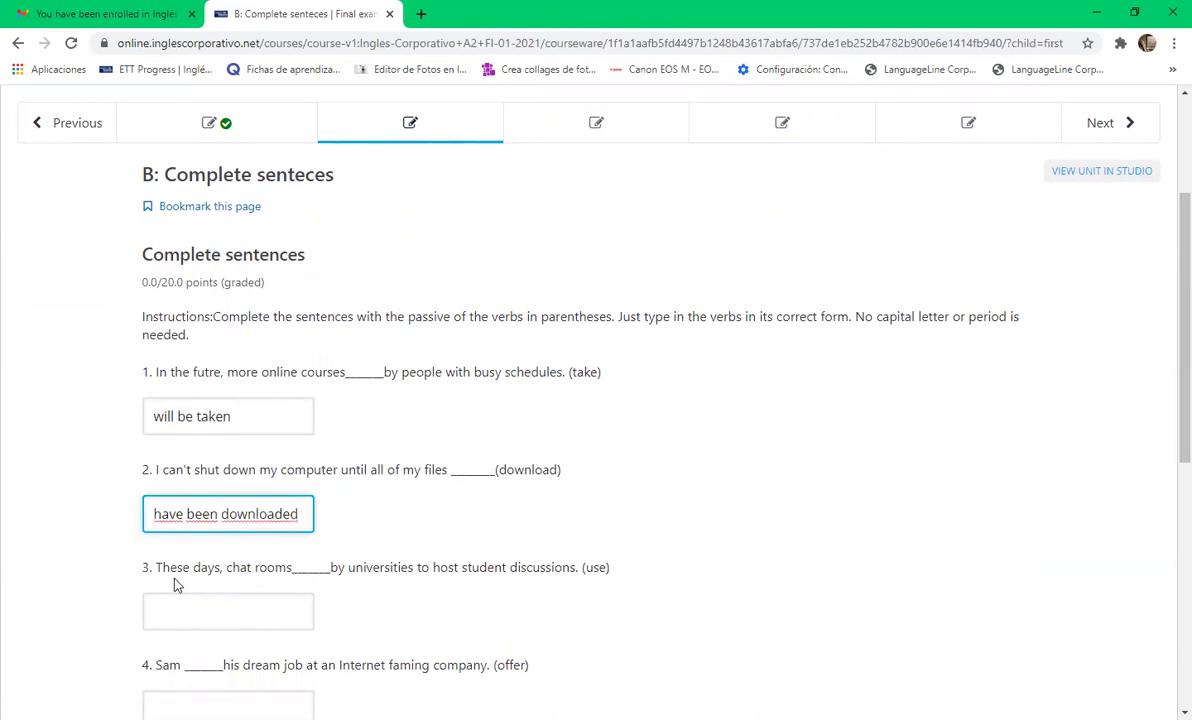
- Complete sentence 3, about university chat rooms, with "are used"
click(216, 619)
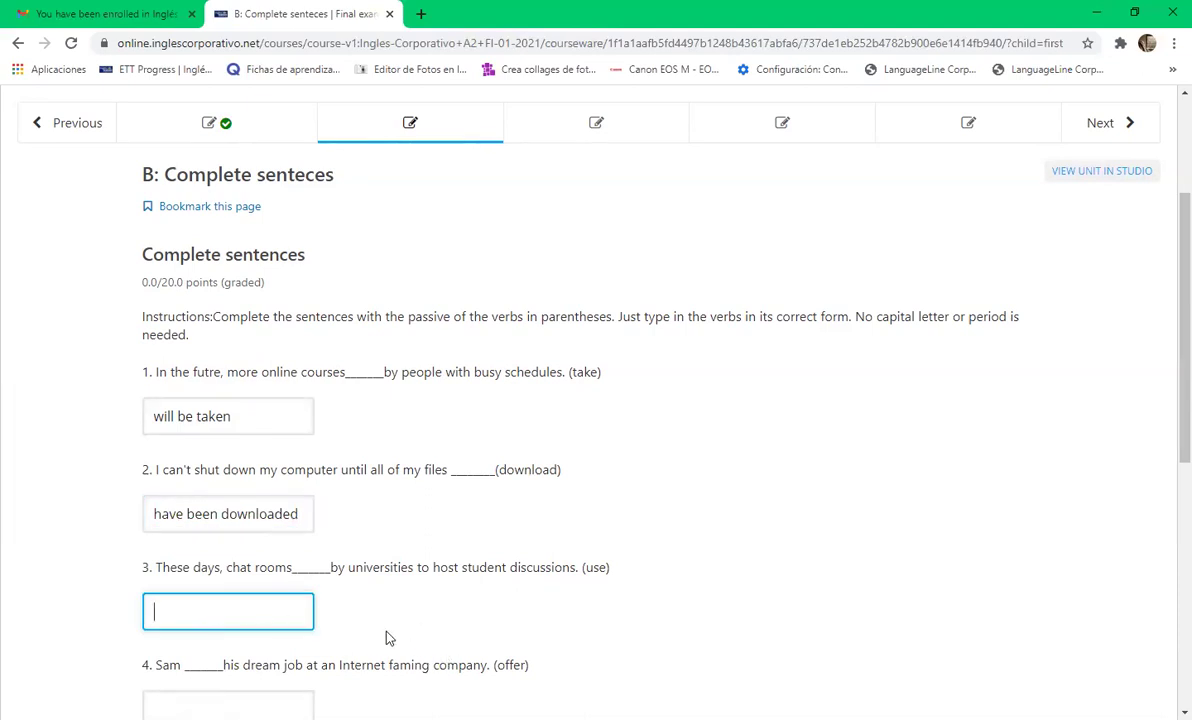
text(are useed)
key(BackSpace)
key(BackSpace)
text(d)
click(1169, 469)
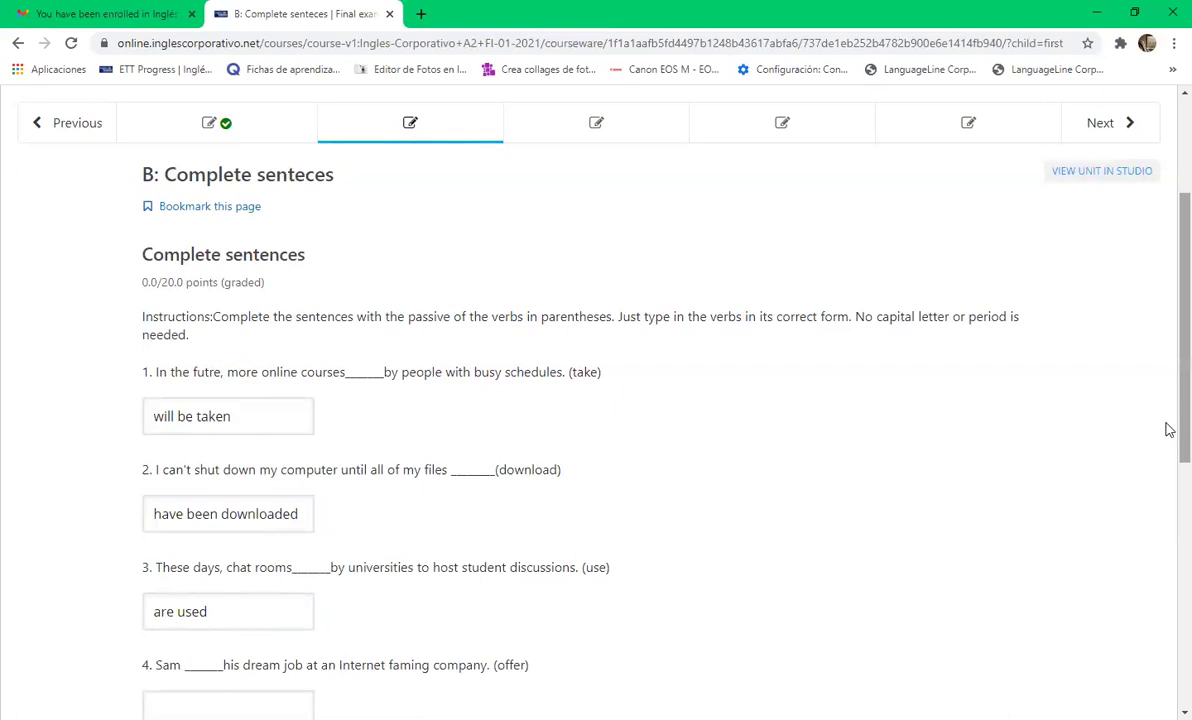
- Change the answer to sentence 3 to the present continuous passive "are being used"
scroll(1169, 460, down, 1)
scroll(1169, 453, down, 1)
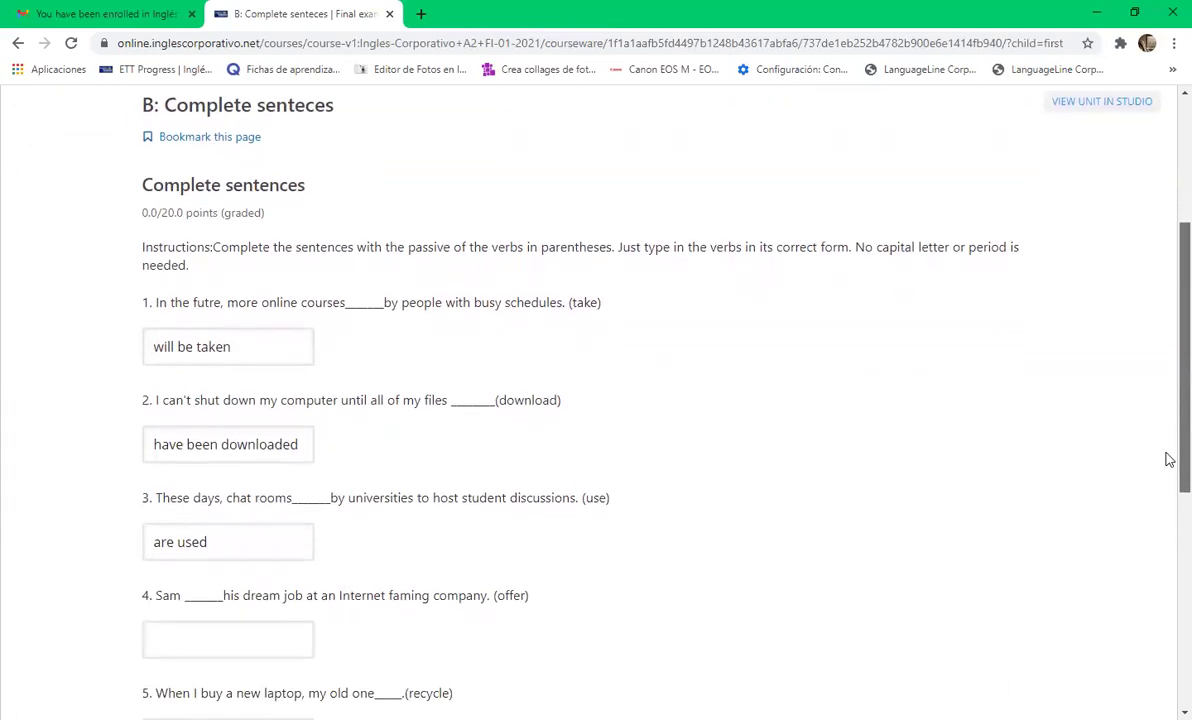
click(179, 539)
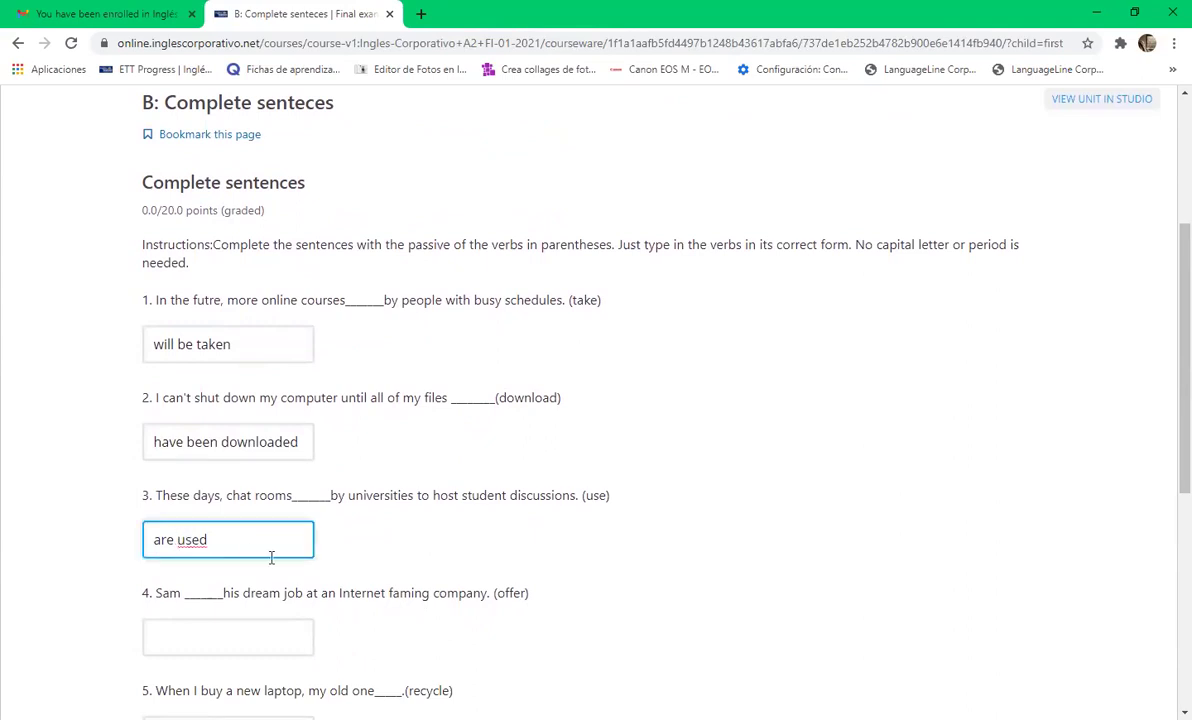
text(being)
click(354, 561)
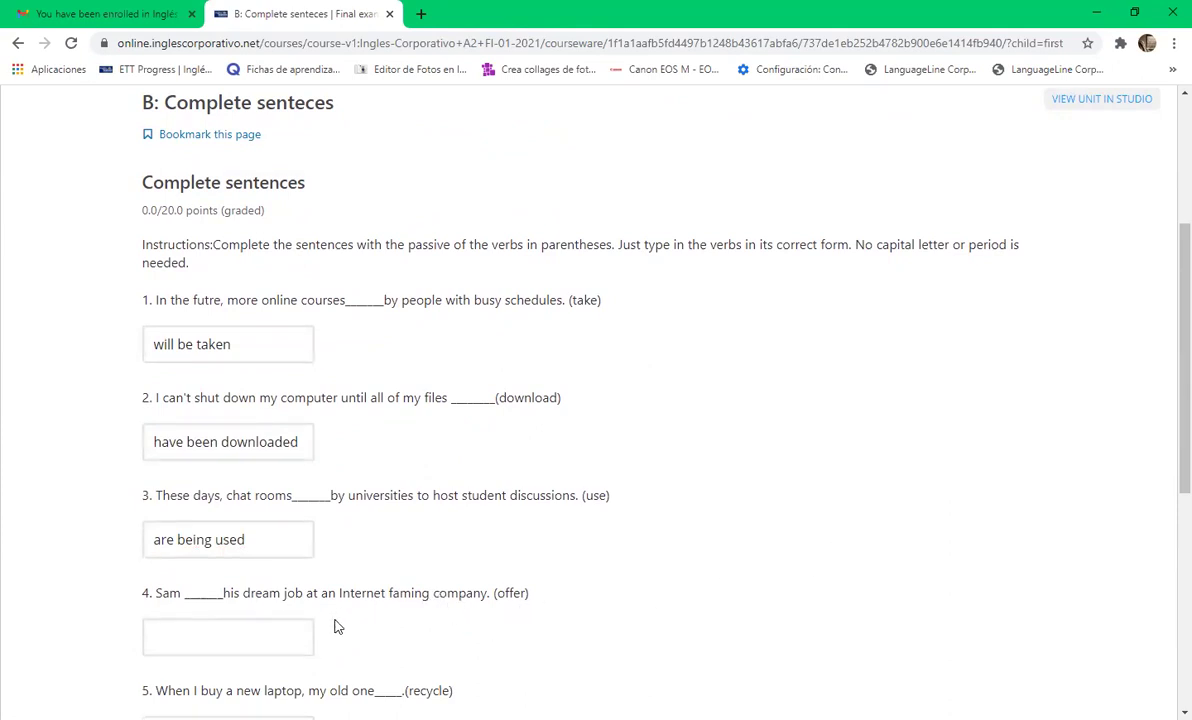
- Complete sentence 4, about the dream job, with "has been offered" and sentence 5, about the old laptop, with "will be recycled"
click(227, 629)
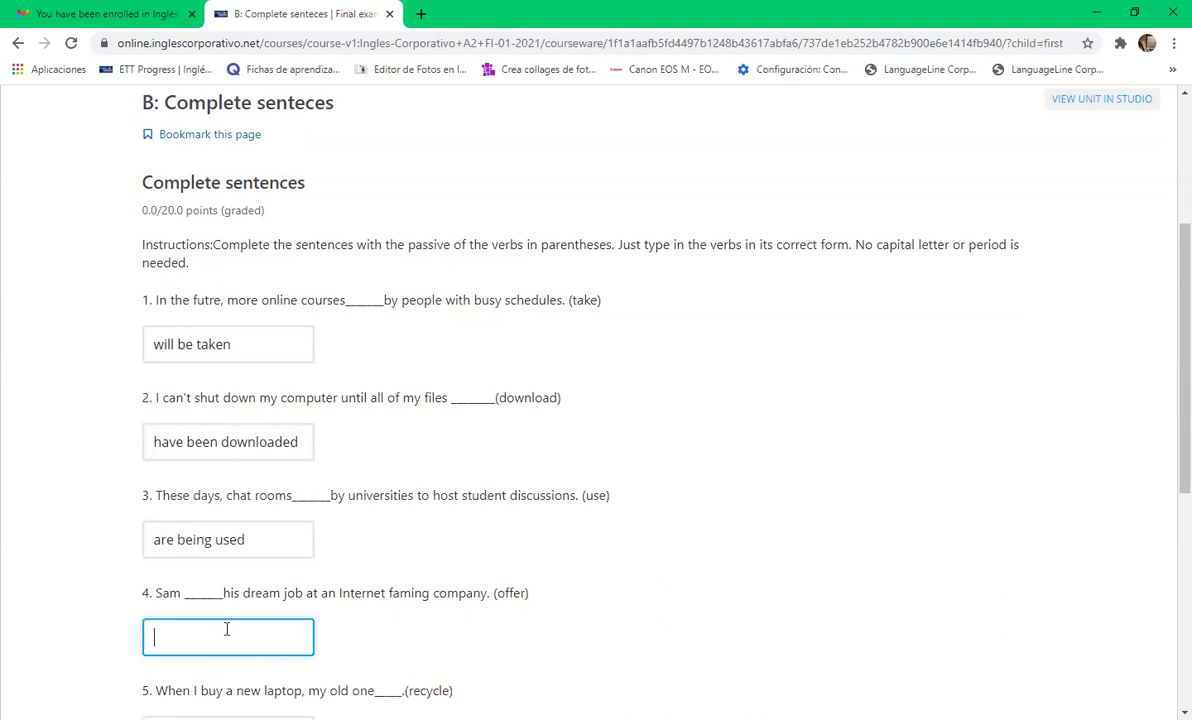
text(has been offered)
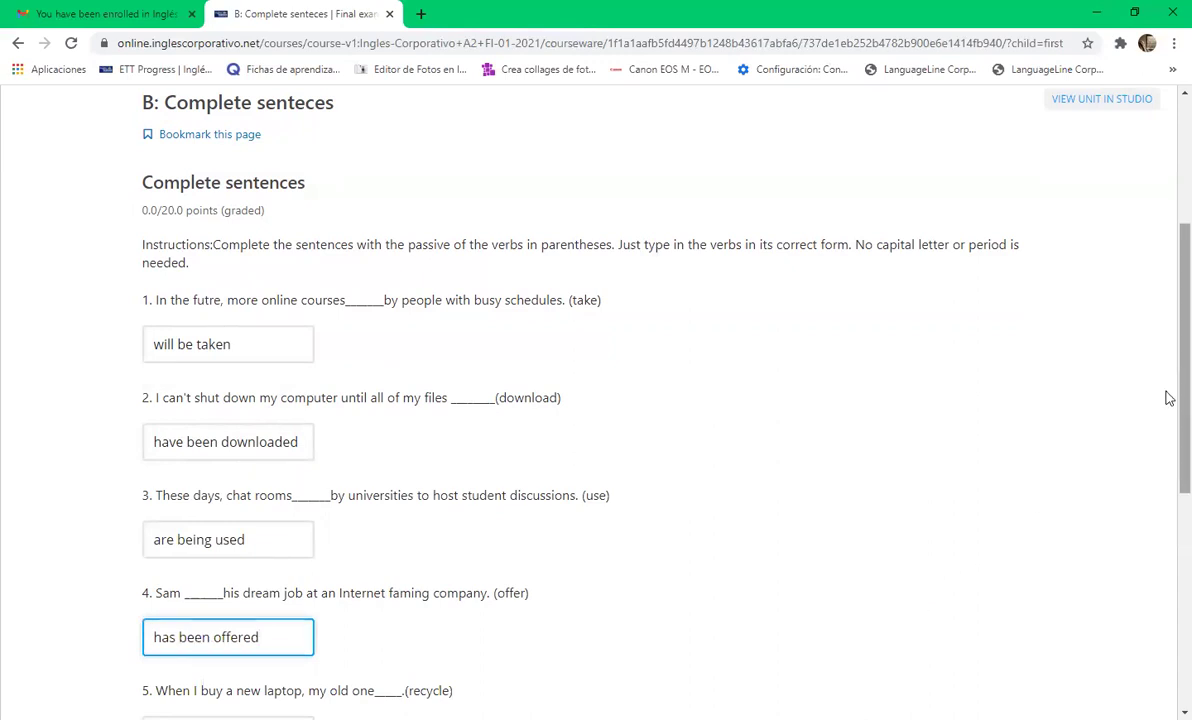
scroll(1169, 398, down, 3)
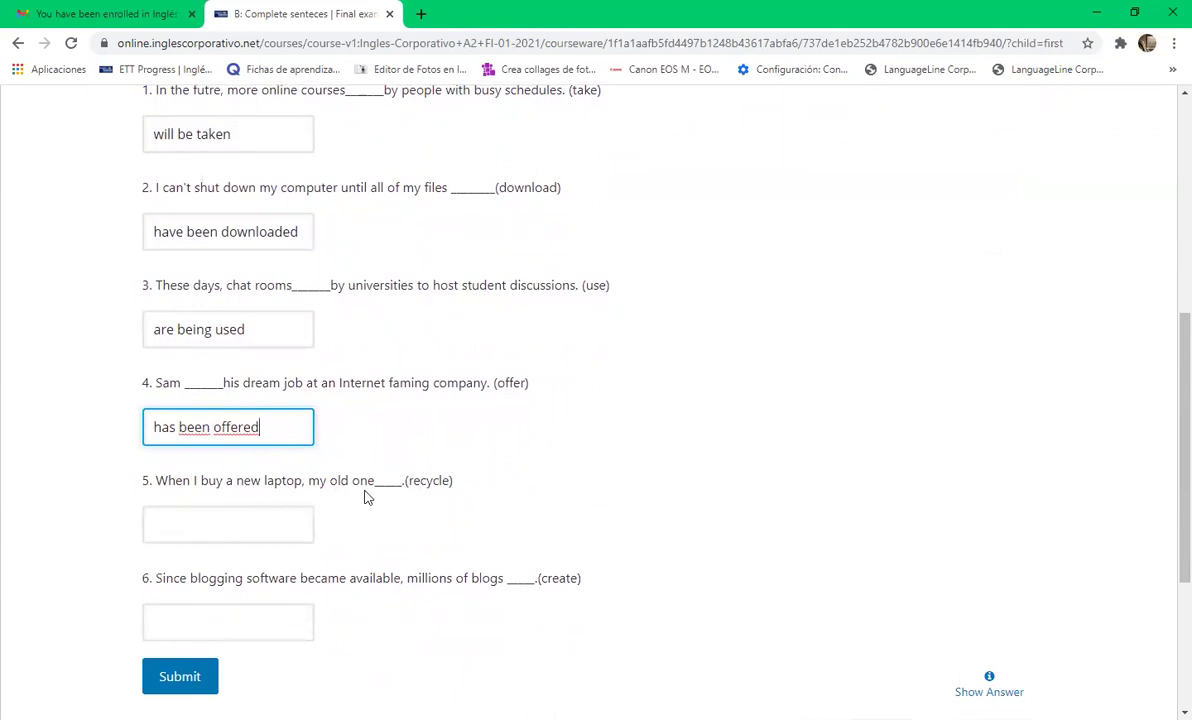
click(286, 528)
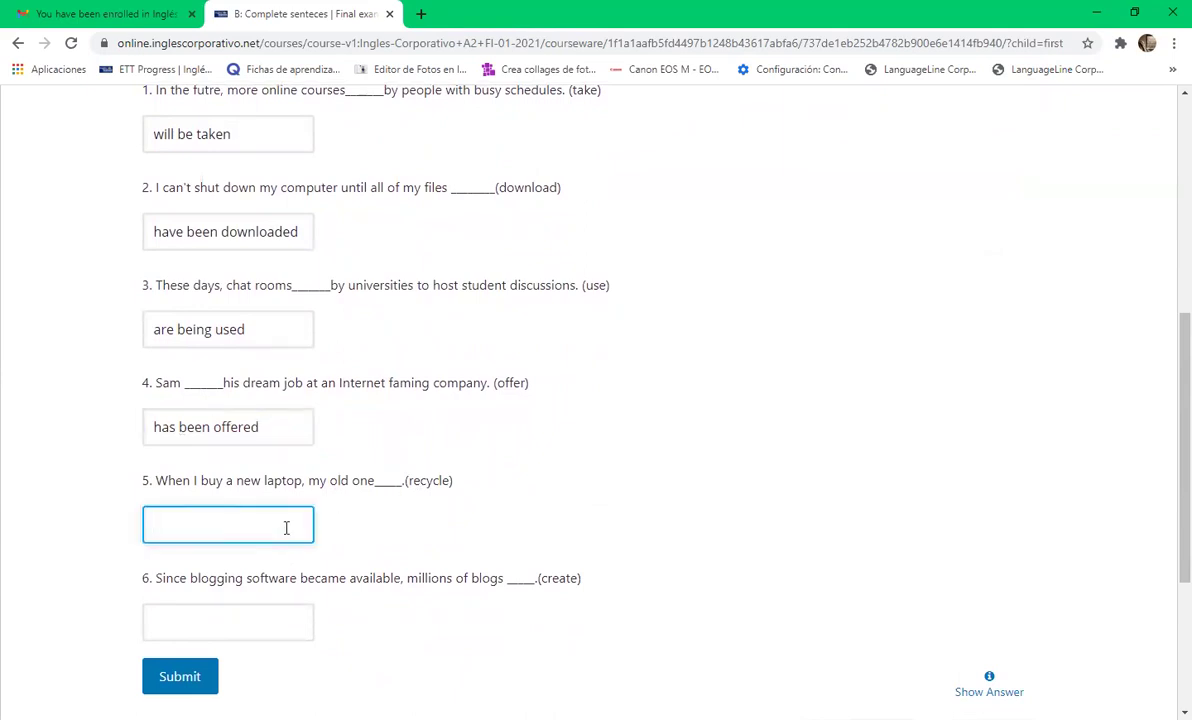
text(will be recycle)
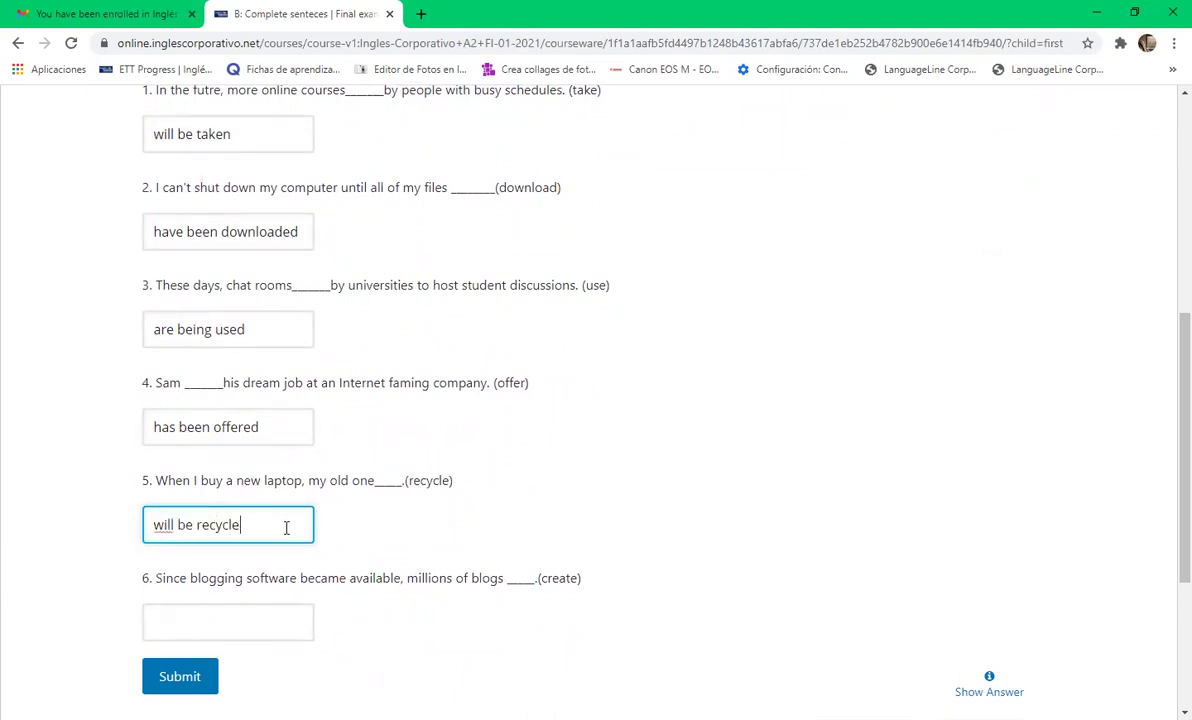
text(d)
click(441, 545)
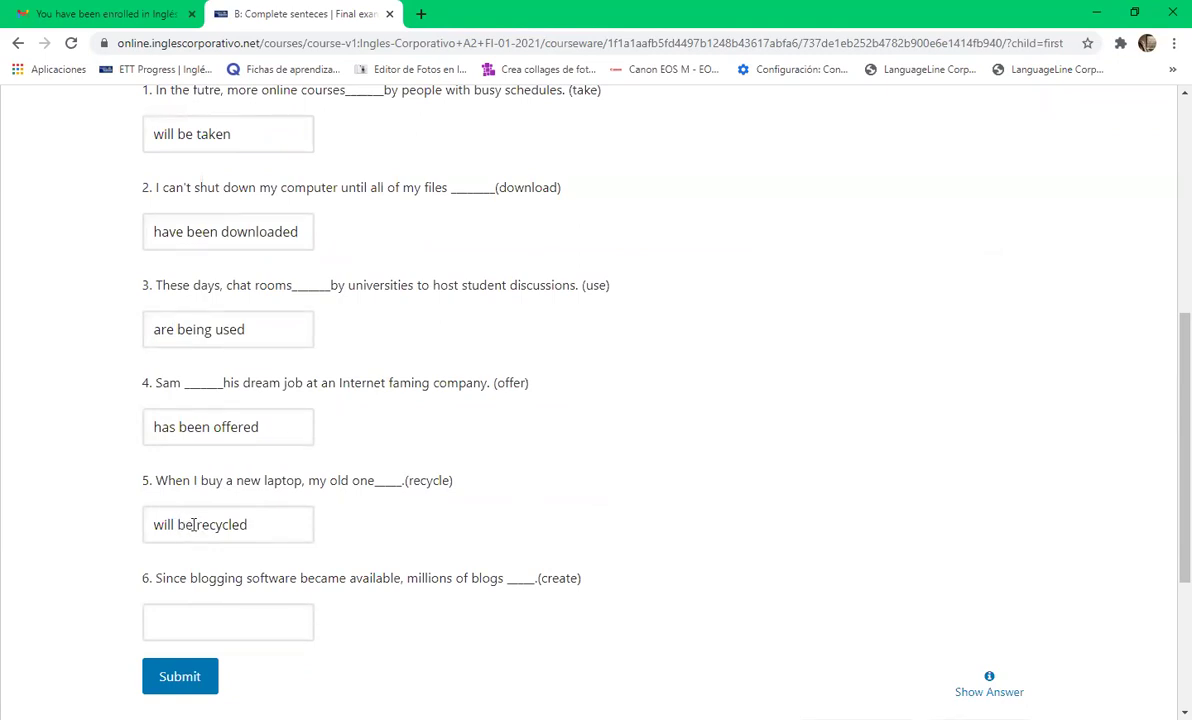
- Reword the answer to sentence 5, about the old laptop, as "is going to be recycled"
drag(193, 524, 52, 518)
text(i)
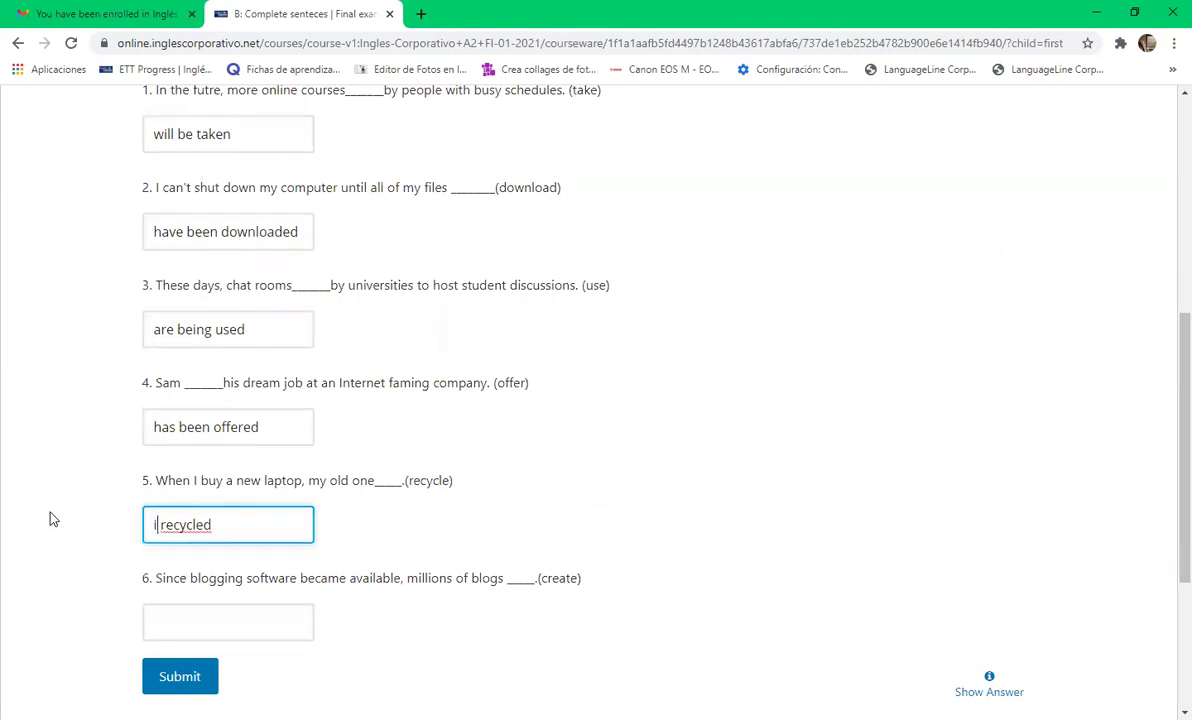
text(s going )
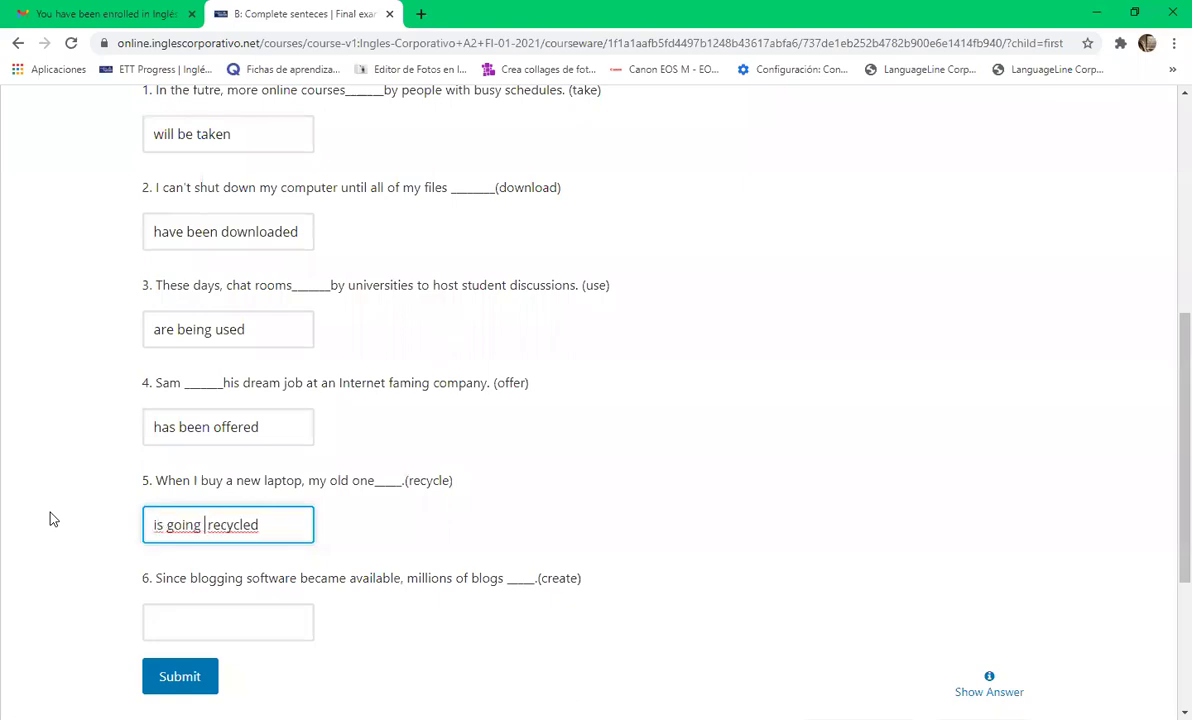
text(to be)
- Complete sentence 6, about millions of blogs, with "have been created"
key(Tab)
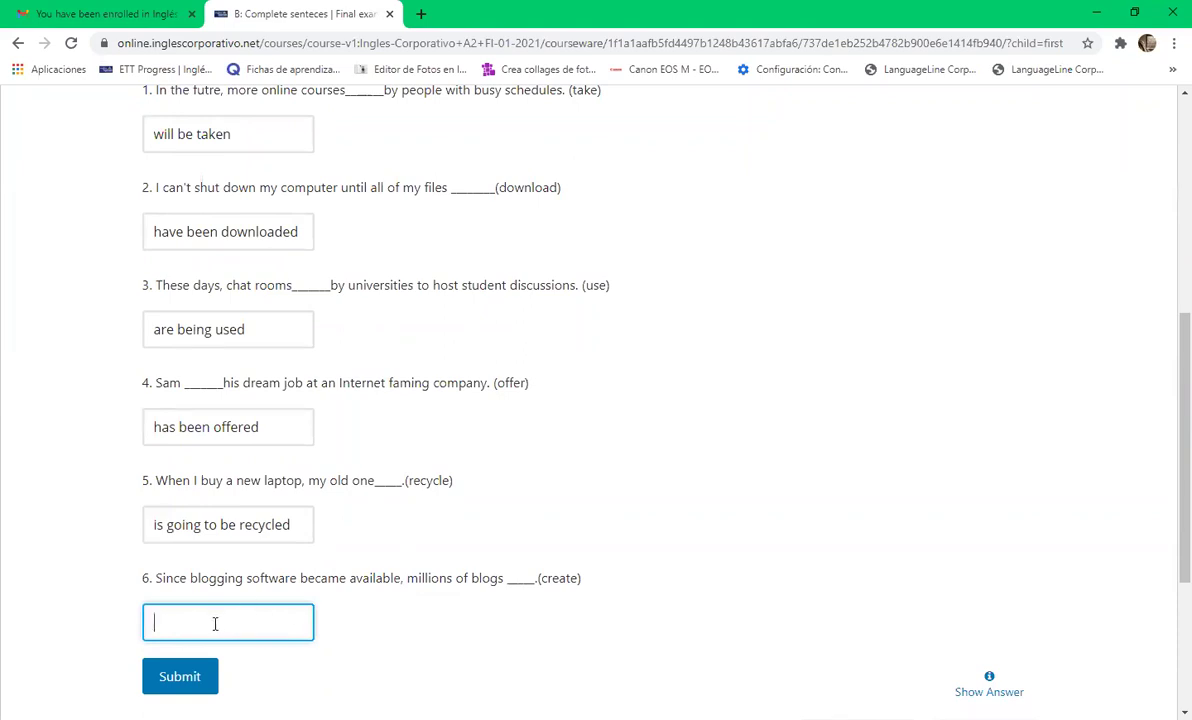
text(have been created)
click(383, 648)
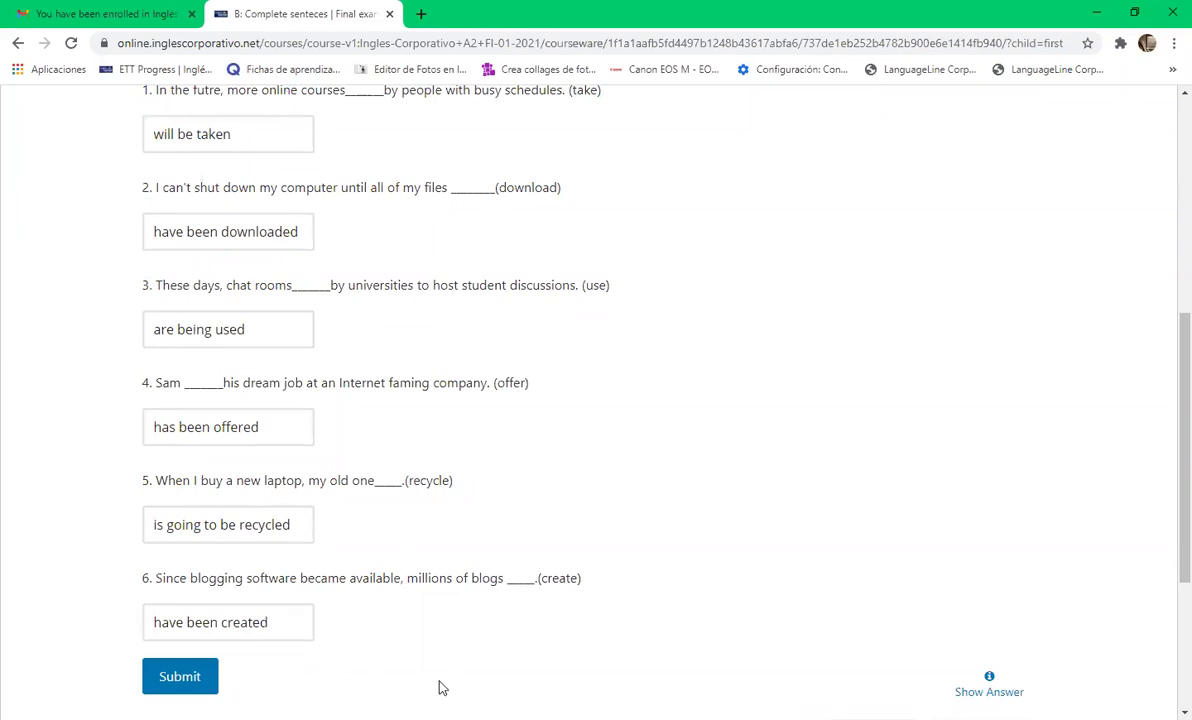
drag(1168, 354, 1166, 176)
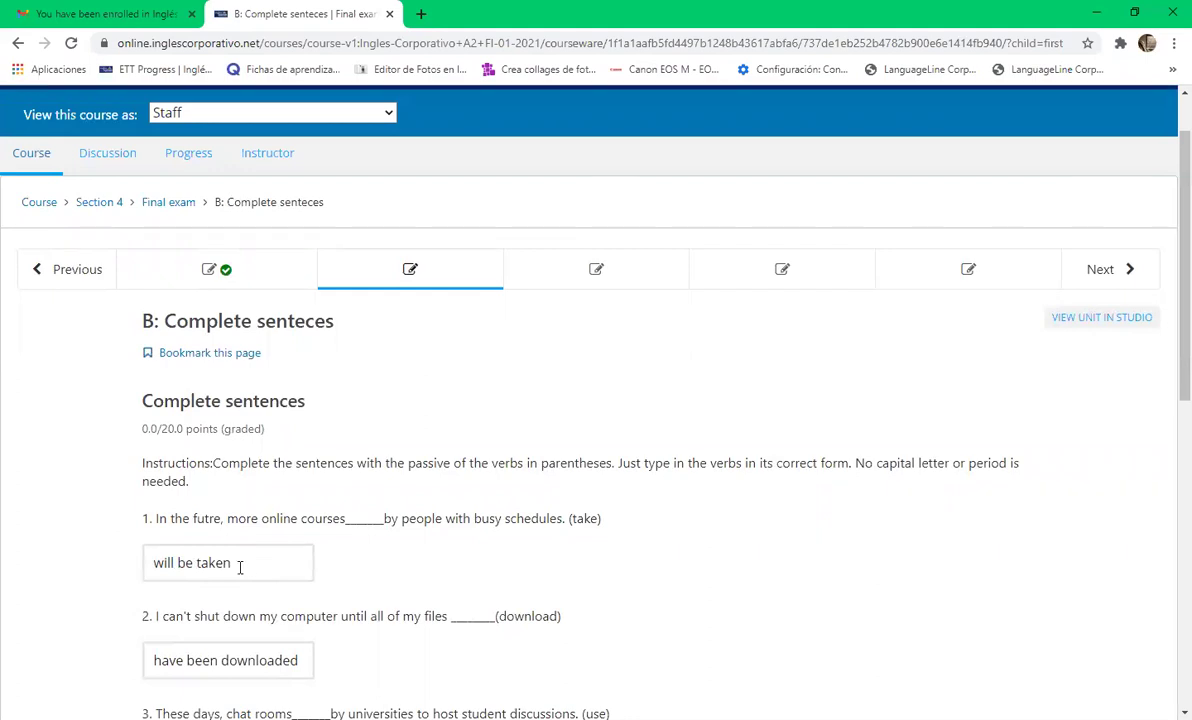
drag(244, 570, 3, 507)
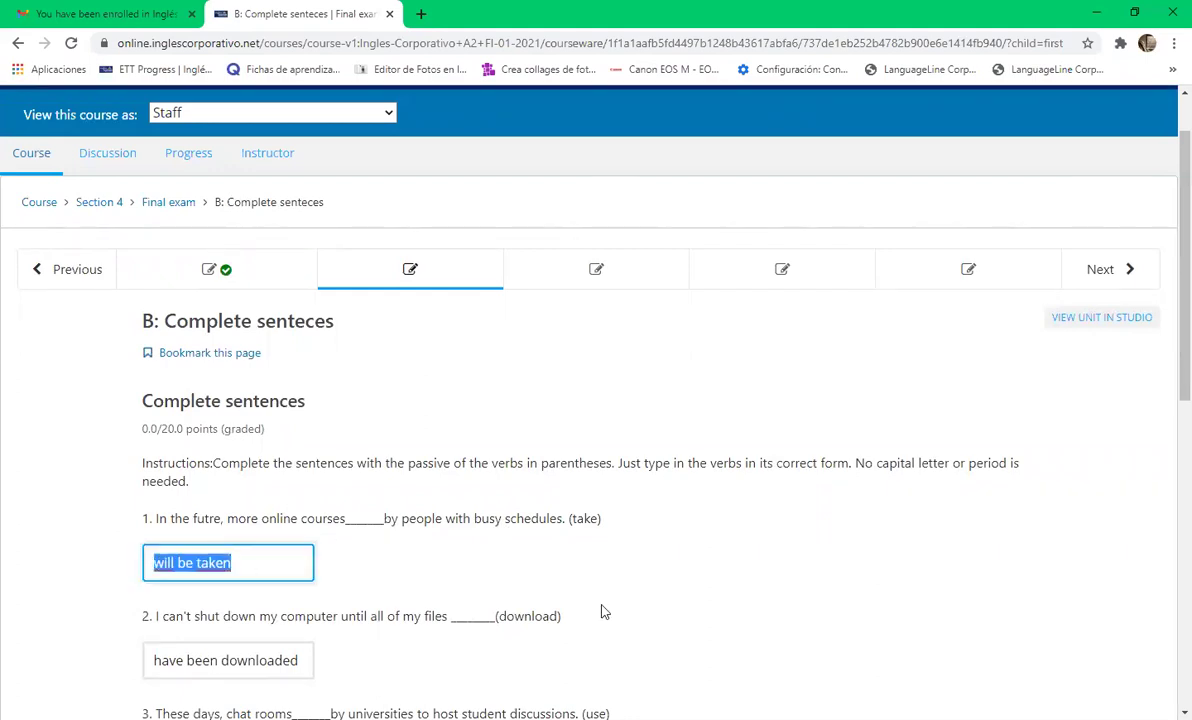
drag(1173, 354, 1171, 524)
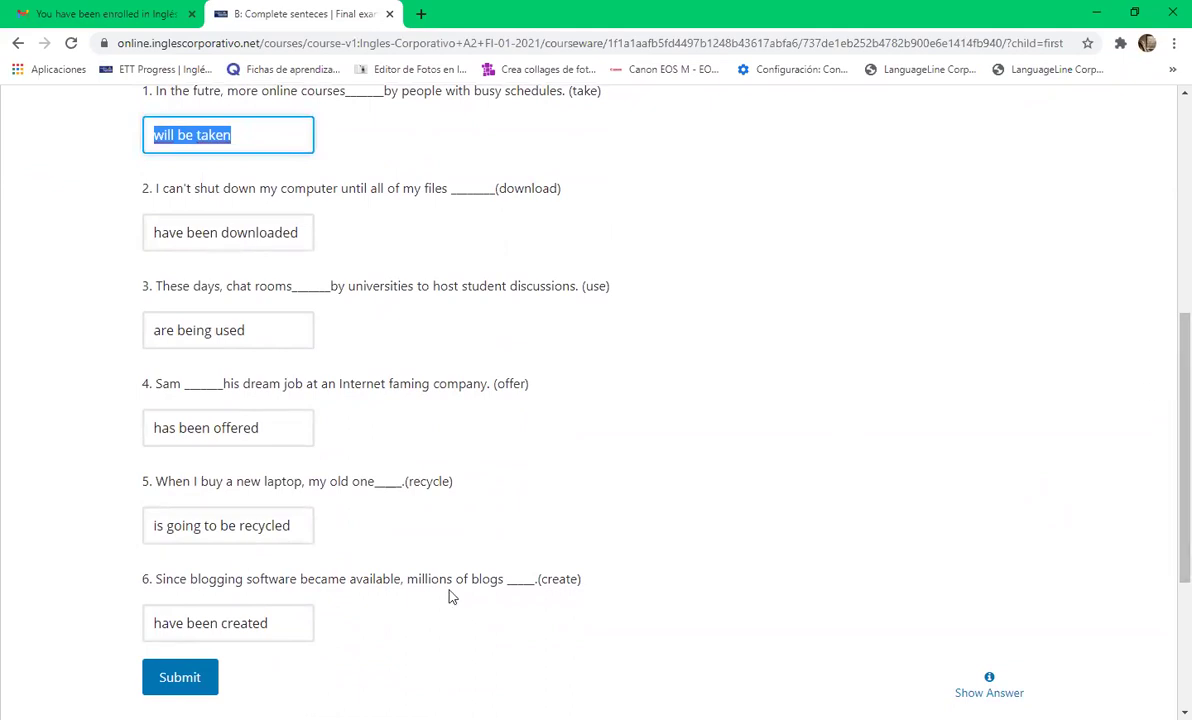
- Submit the Complete sentences answers and advance to the unit on tag questions and reduced relative clauses
click(166, 679)
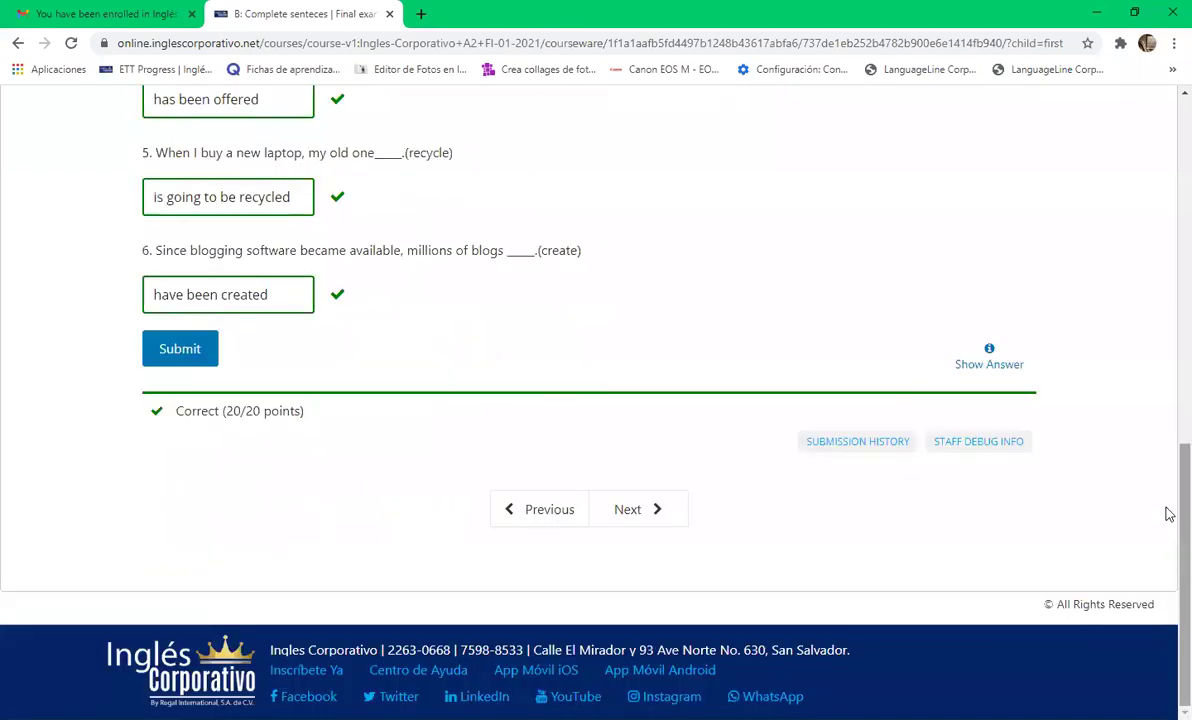
drag(1168, 504, 1168, 460)
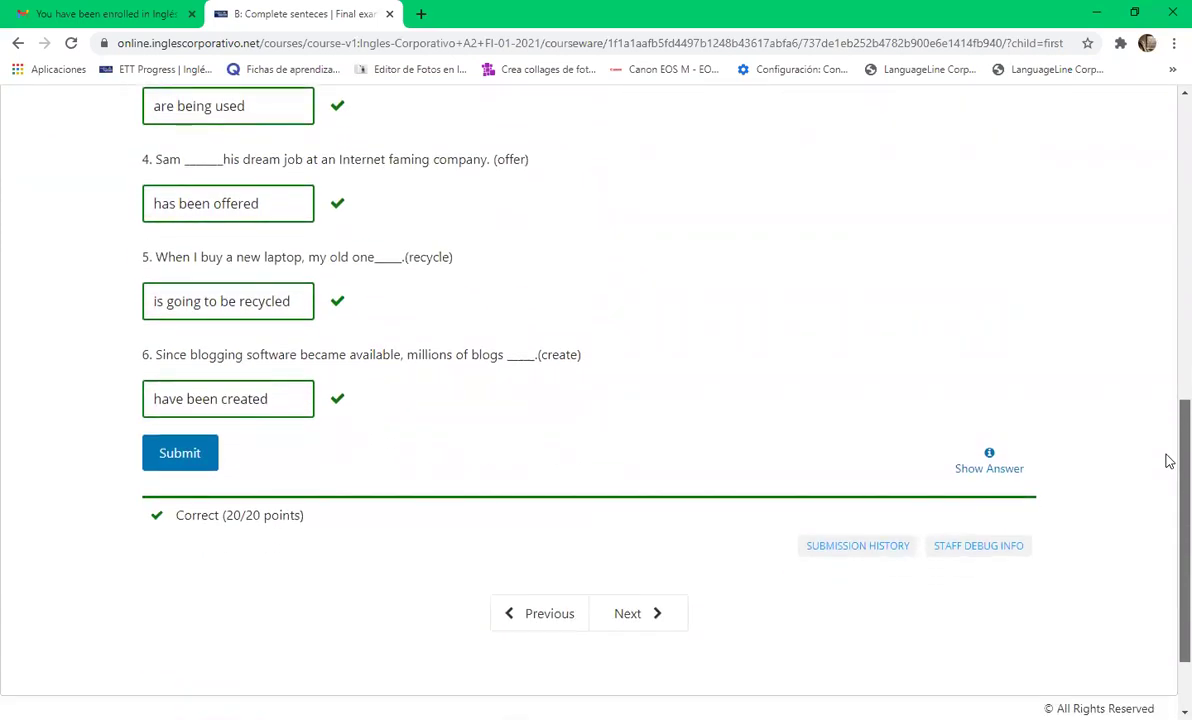
click(644, 613)
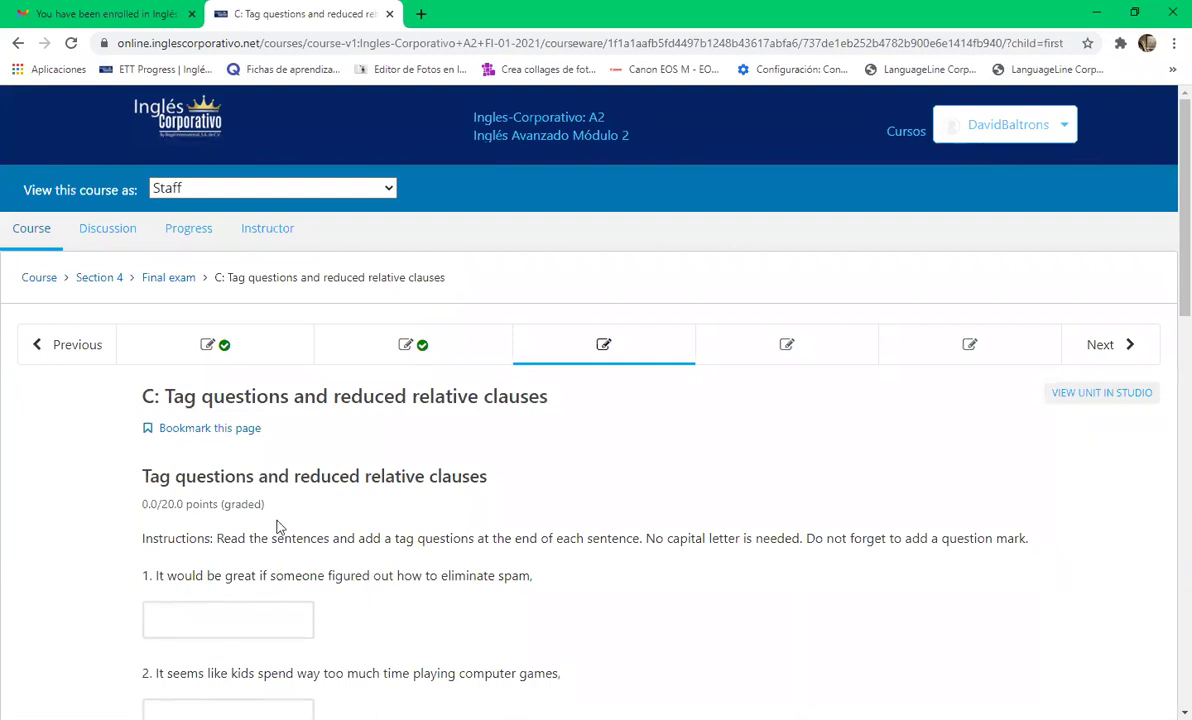
- Complete sentence 1, about eliminating spam, with "wouldn't it" and sentence 2, about computer games, with "doesn't it?"
click(229, 619)
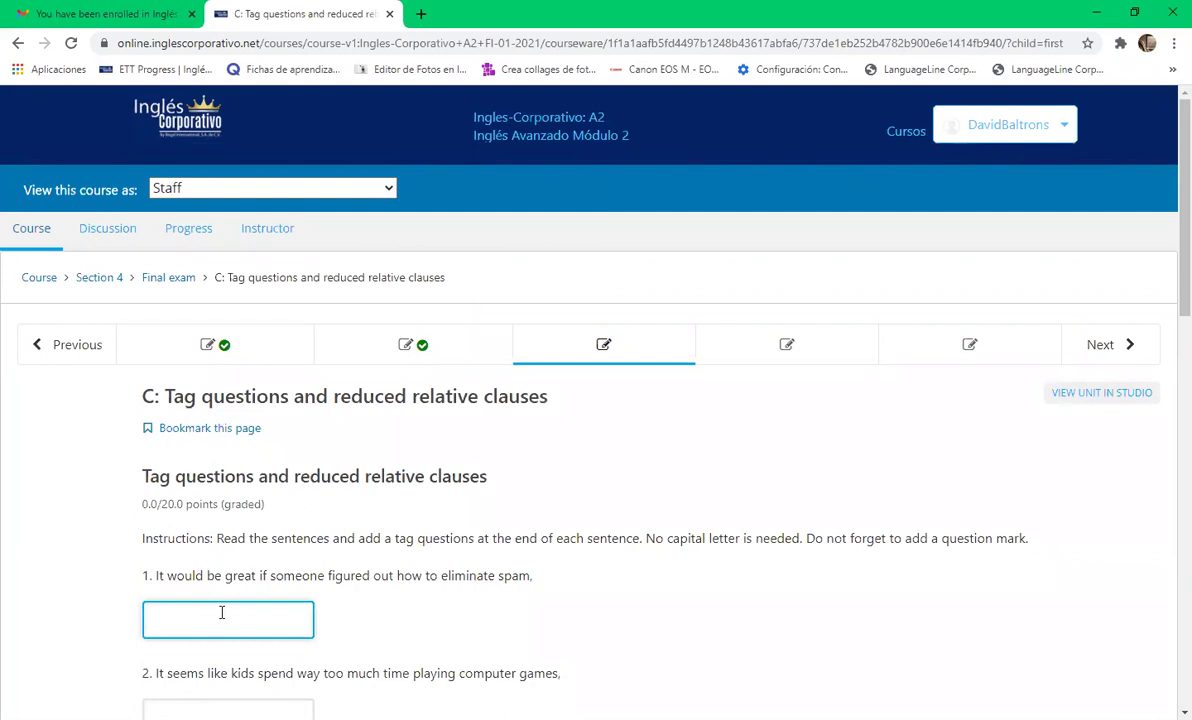
text(wouldn't it)
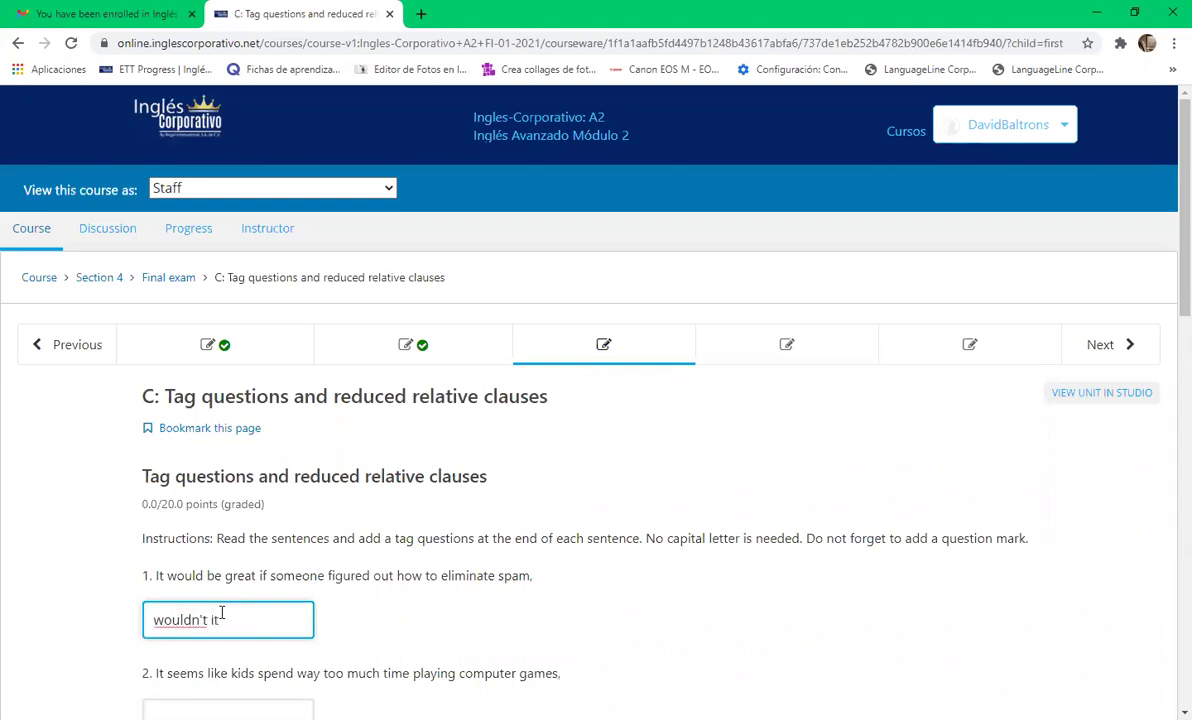
click(328, 586)
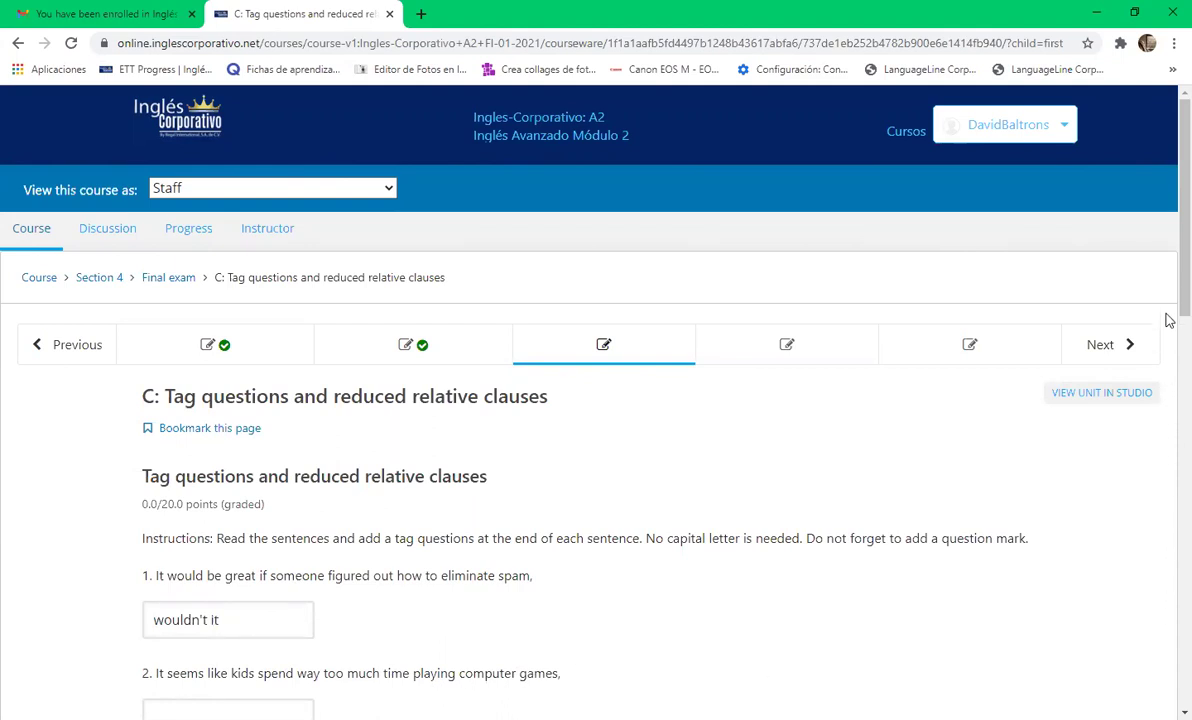
scroll(1165, 311, down, 3)
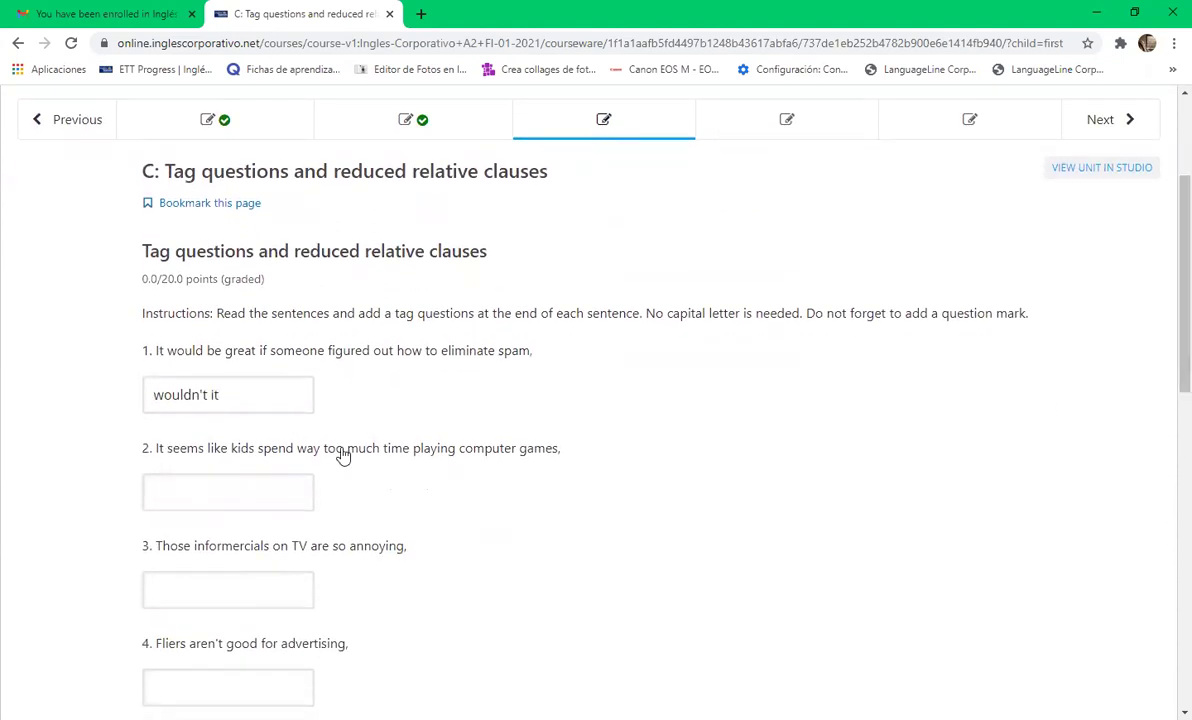
click(200, 497)
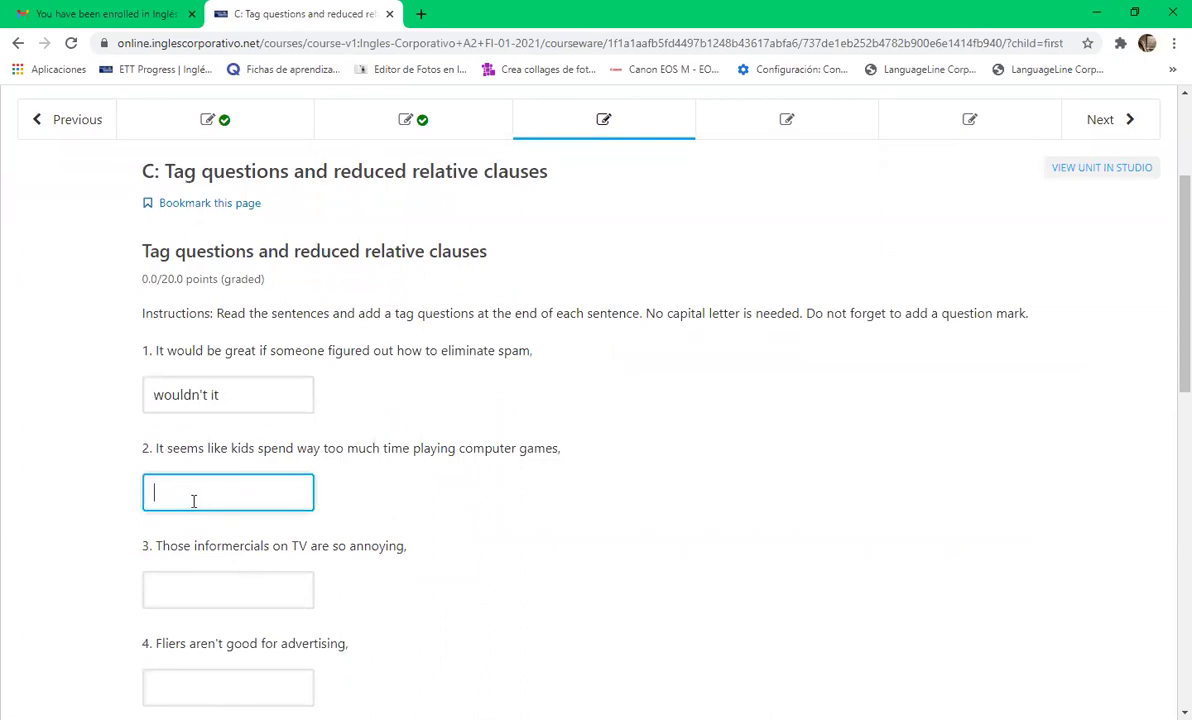
text(doesn't it)
click(265, 587)
click(570, 628)
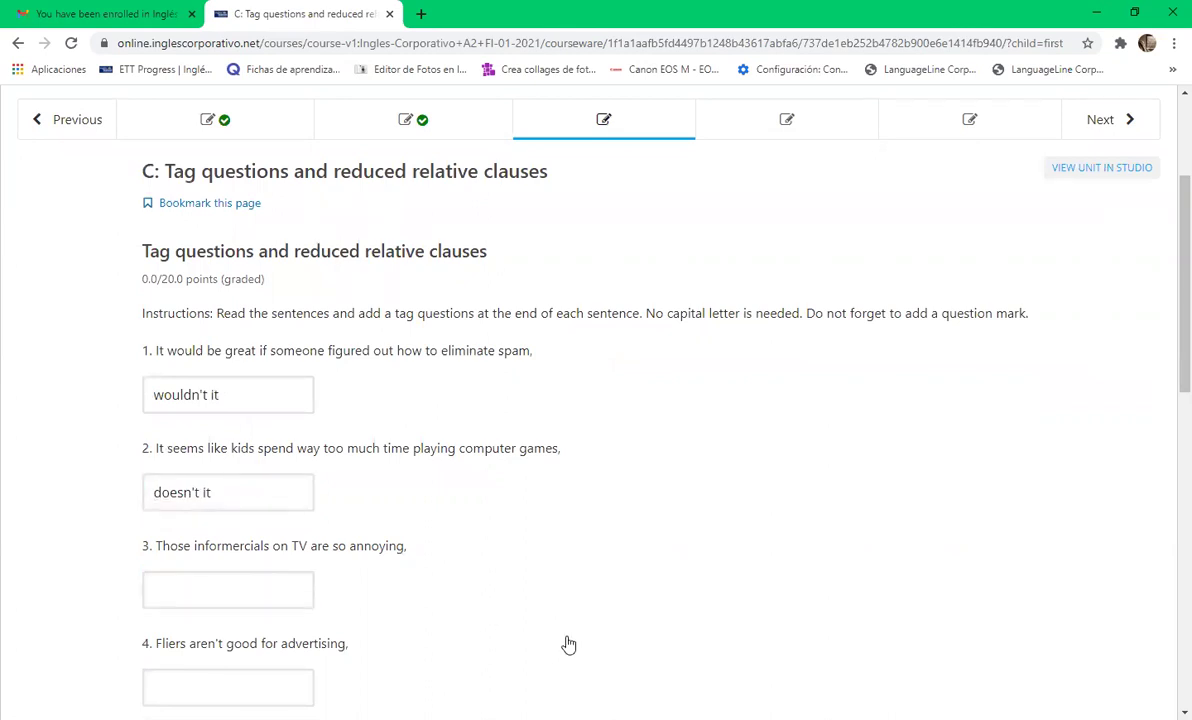
click(258, 488)
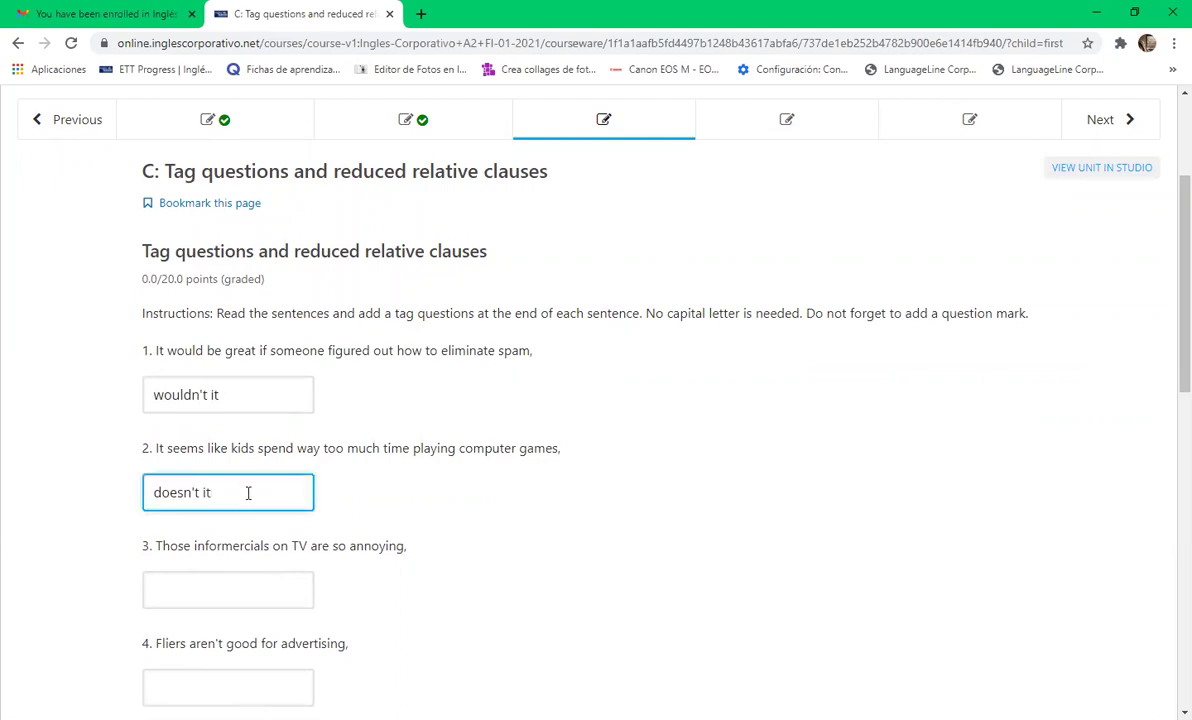
text(?)
- Complete sentence 3, about TV infomercials, with "aren't they?" and sentence 4, about fliers, with "are they?"
click(247, 580)
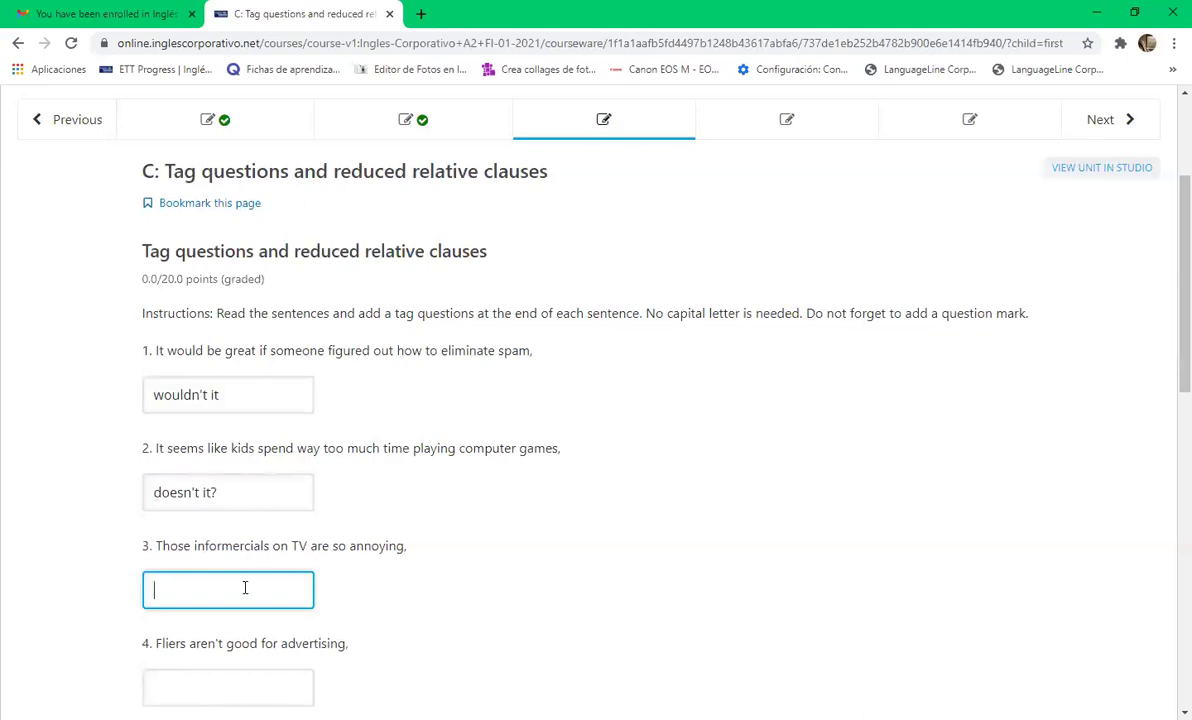
text(aren't they?)
click(452, 638)
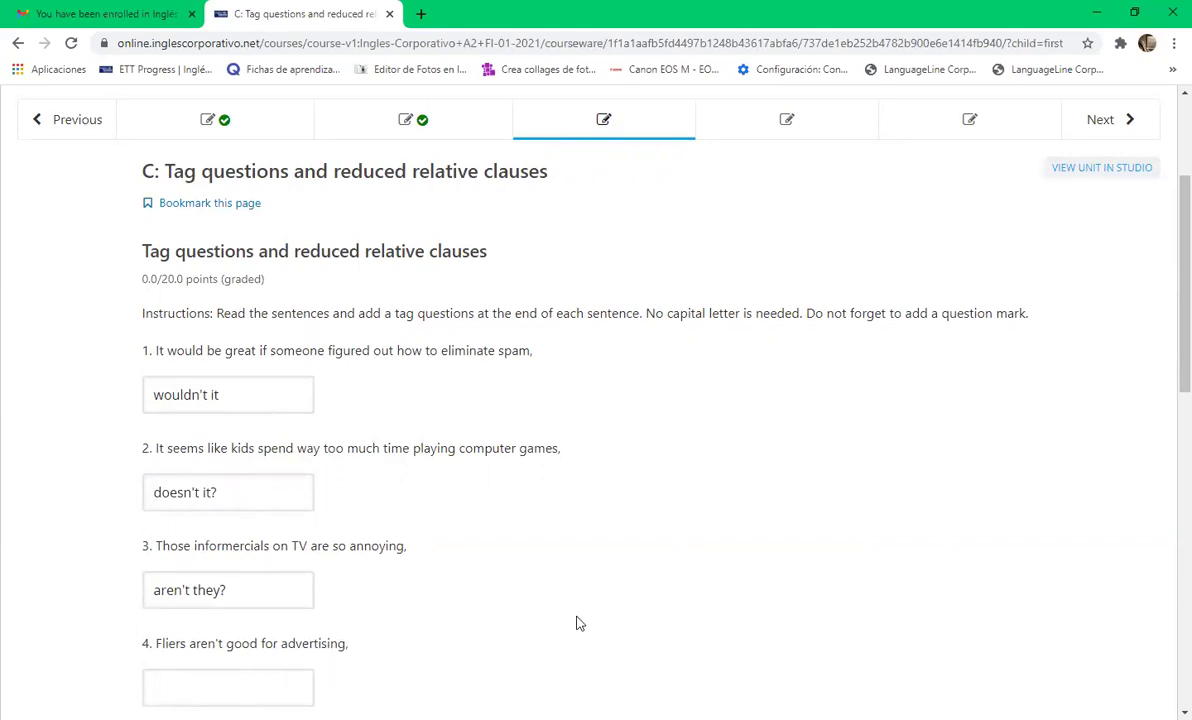
scroll(1166, 390, down, 1)
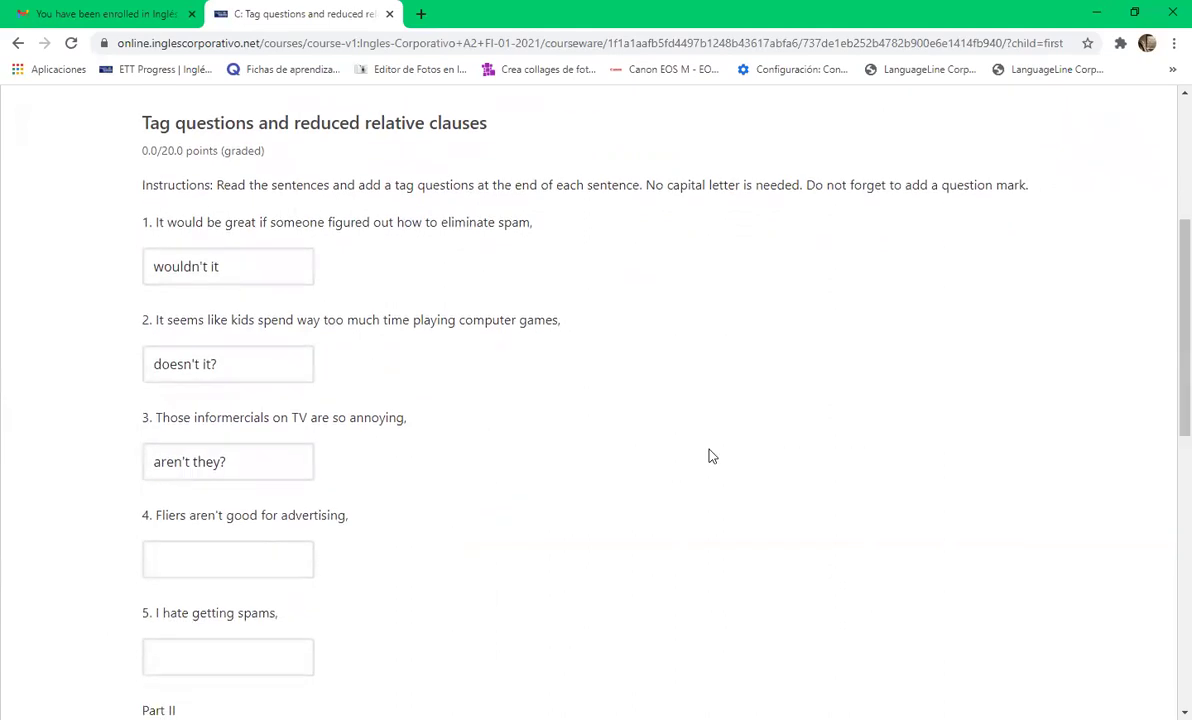
text(are they?)
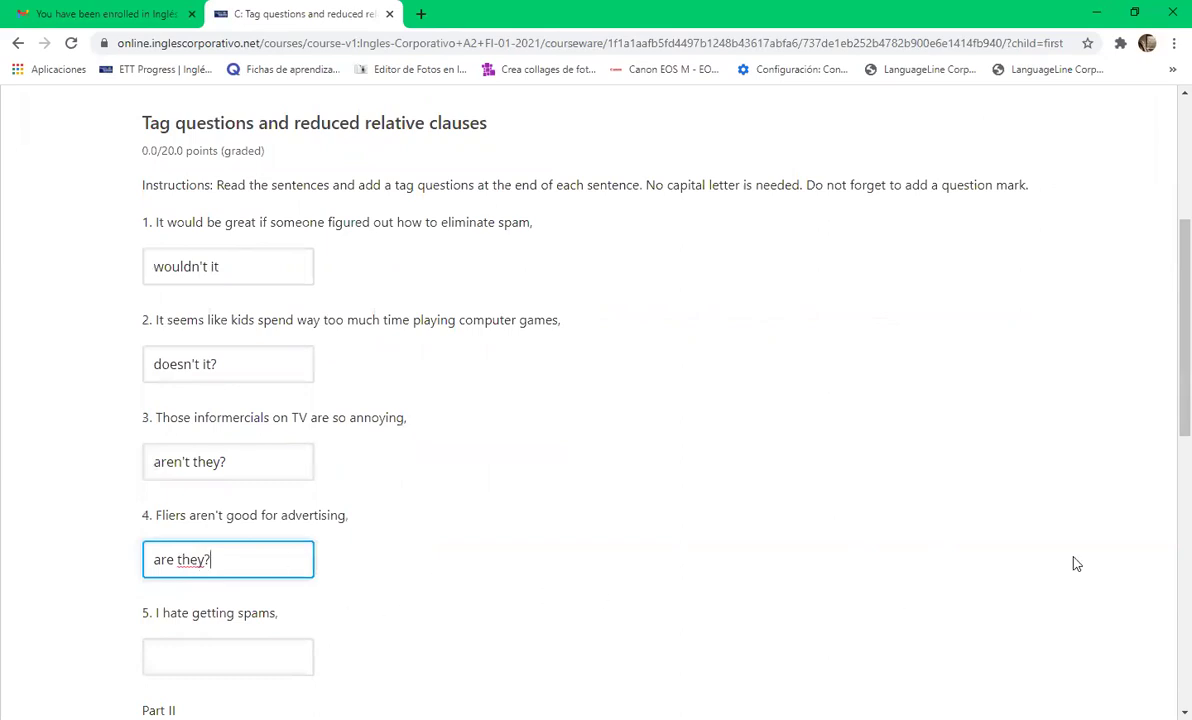
- Complete sentence 5, about getting spams, with the tag "don'nt you?"
scroll(1169, 425, down, 1)
scroll(1169, 430, down, 1)
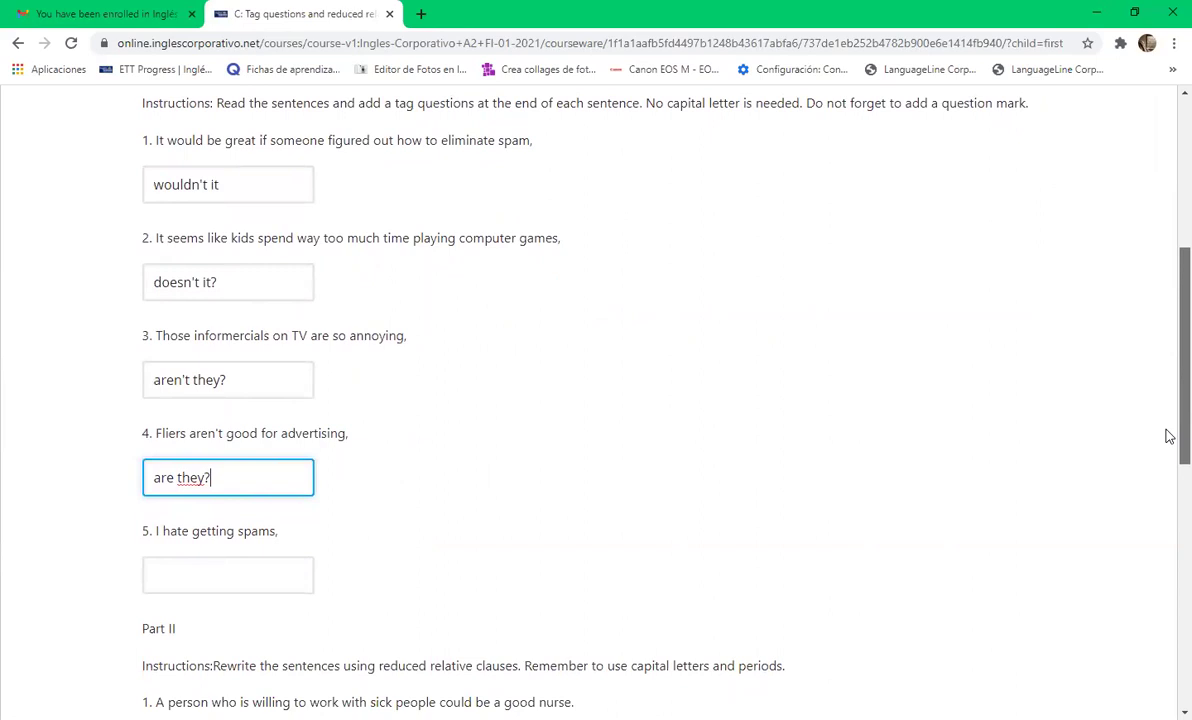
click(258, 576)
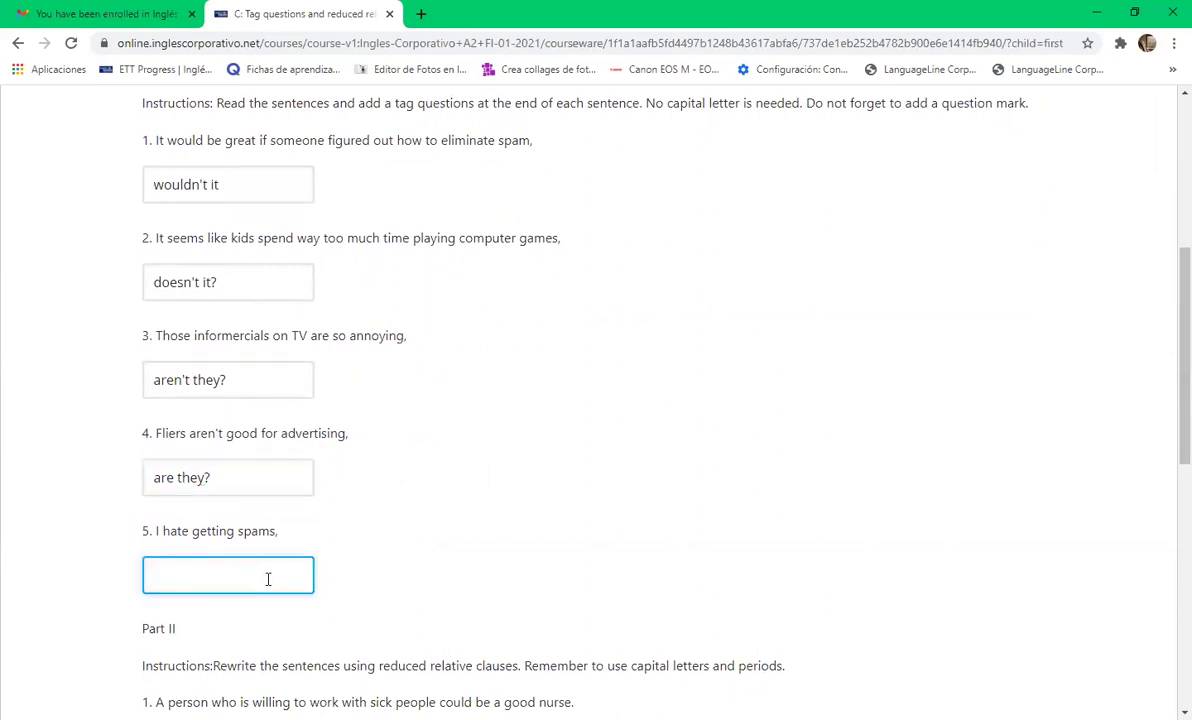
text(do)
text(n;t I?)
key(Left)
key(Left)
key(Left)
key(BackSpace)
key(BackSpace)
key(BackSpace)
key(BackSpace)
text('nt you)
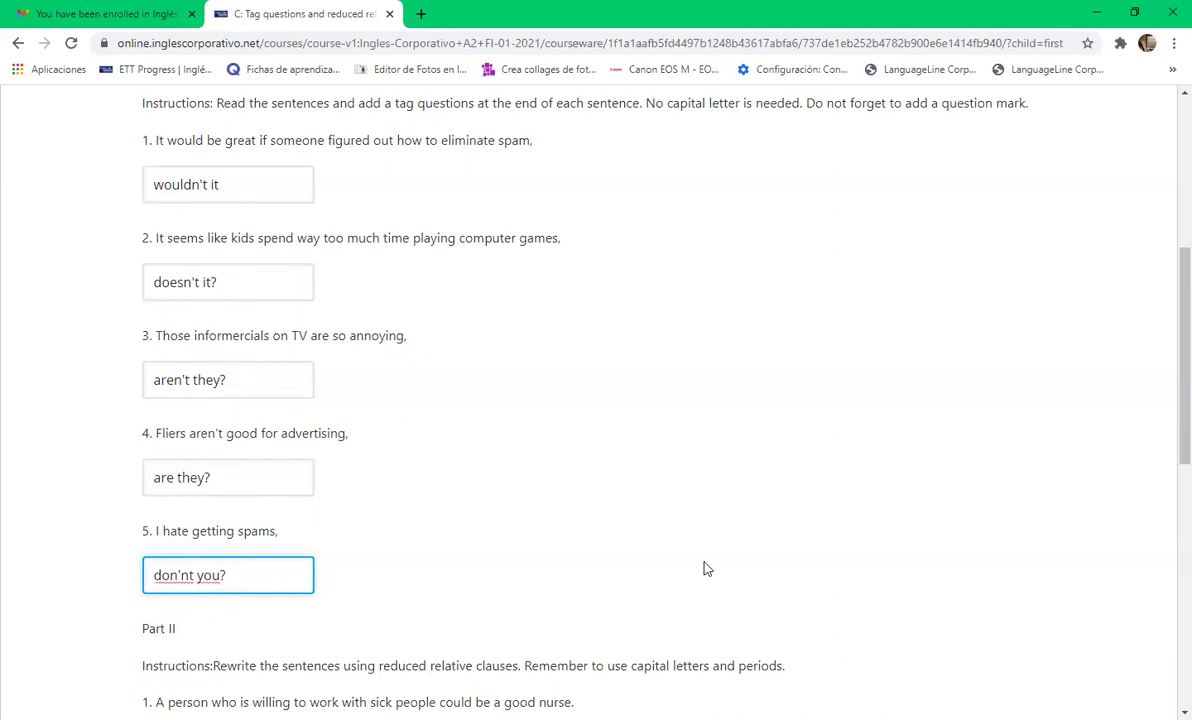
- Add the missing question mark to the answer of sentence 1, making it "wouldn't it?"
scroll(1168, 380, up, 2)
scroll(1168, 340, up, 3)
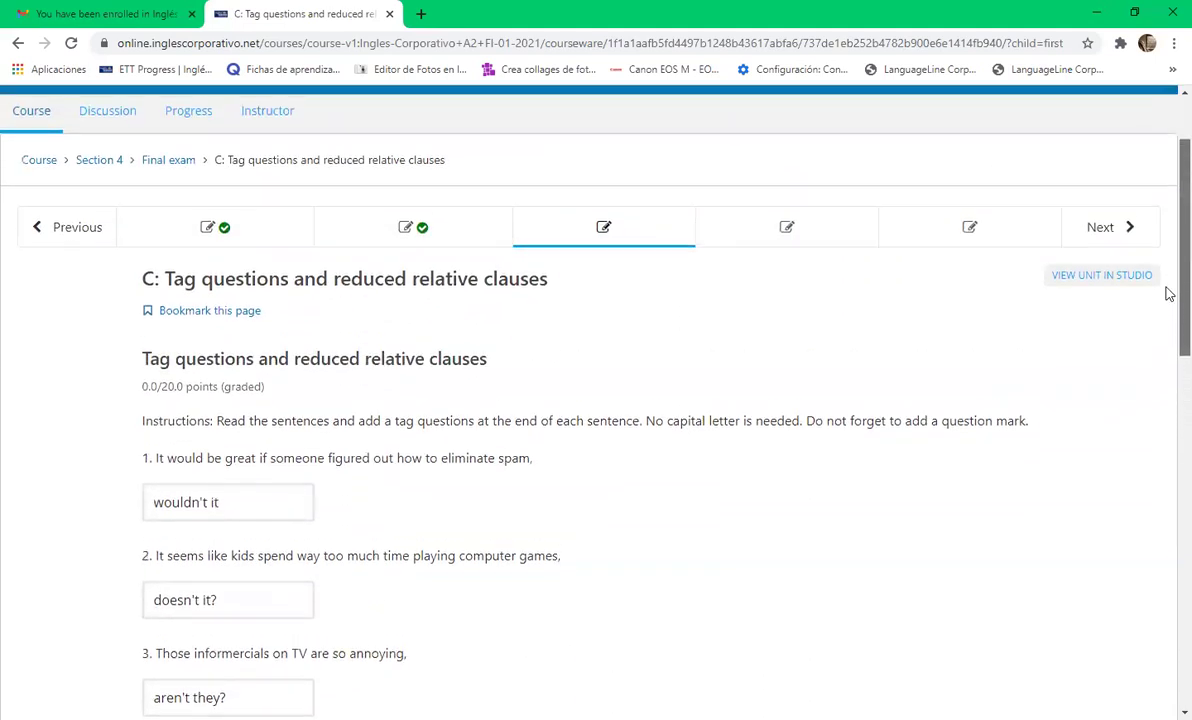
scroll(1170, 300, down, 1)
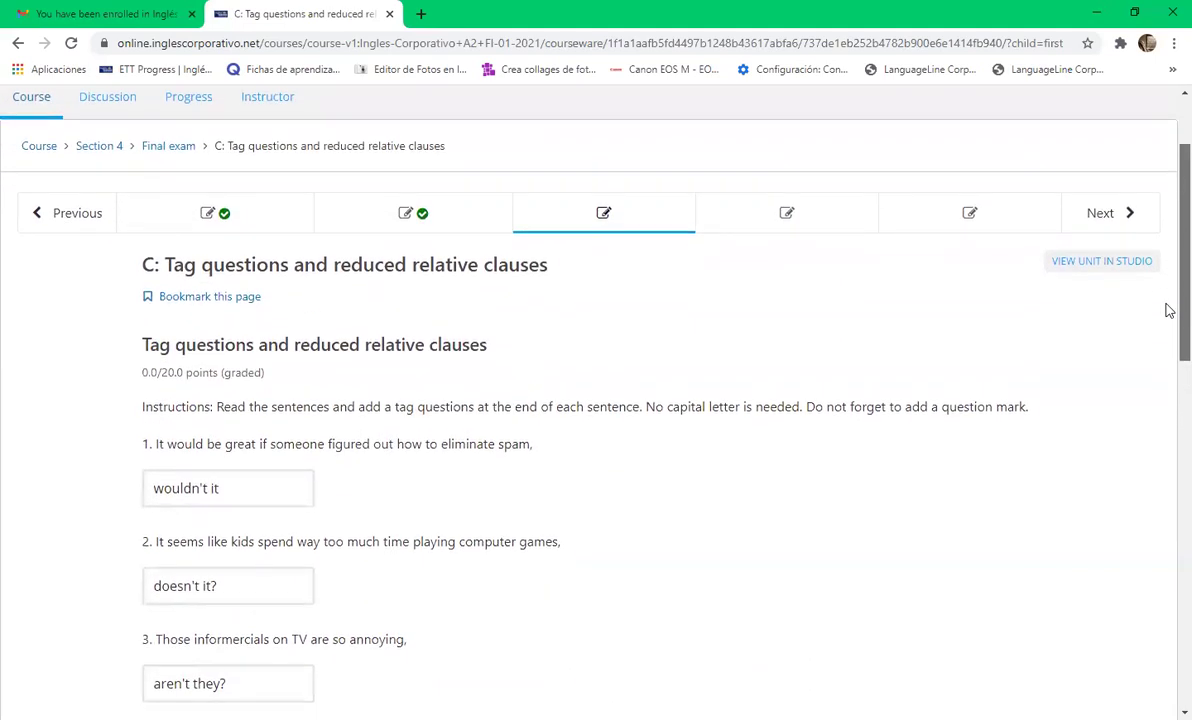
click(231, 487)
text(?)
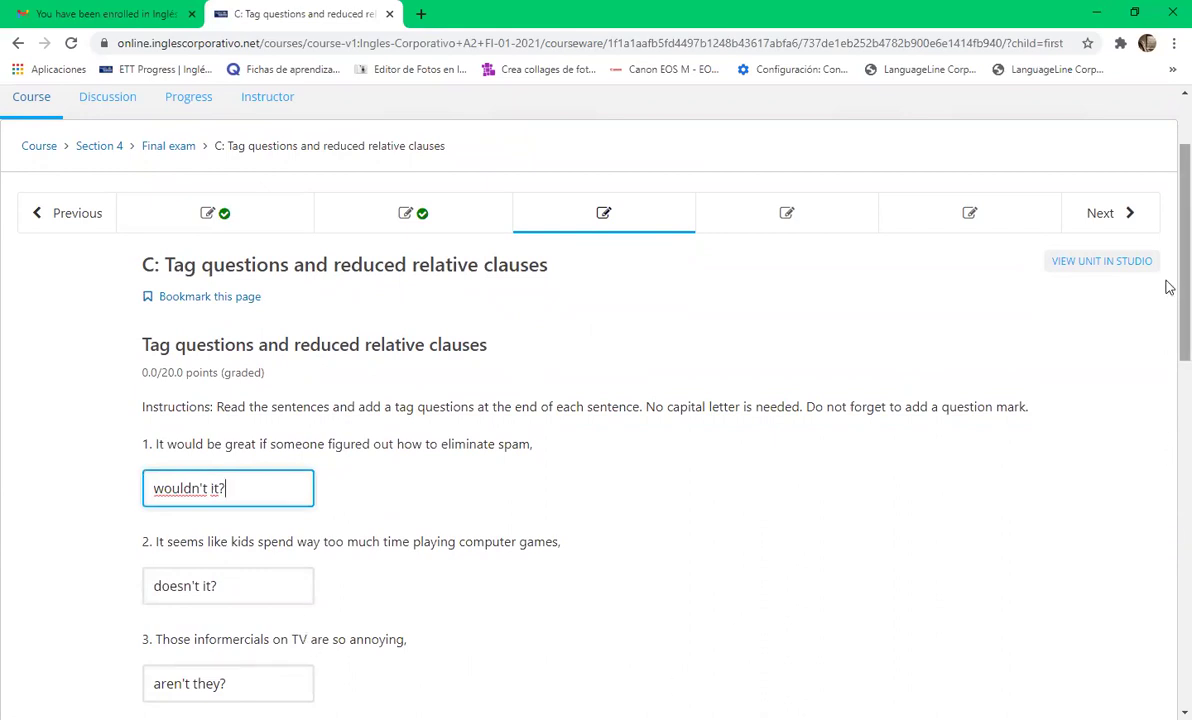
- Go through the Part II sentences on reduced relative clauses and reveal the correct answers for the whole problem
scroll(1166, 330, down, 3)
drag(1169, 373, 1169, 461)
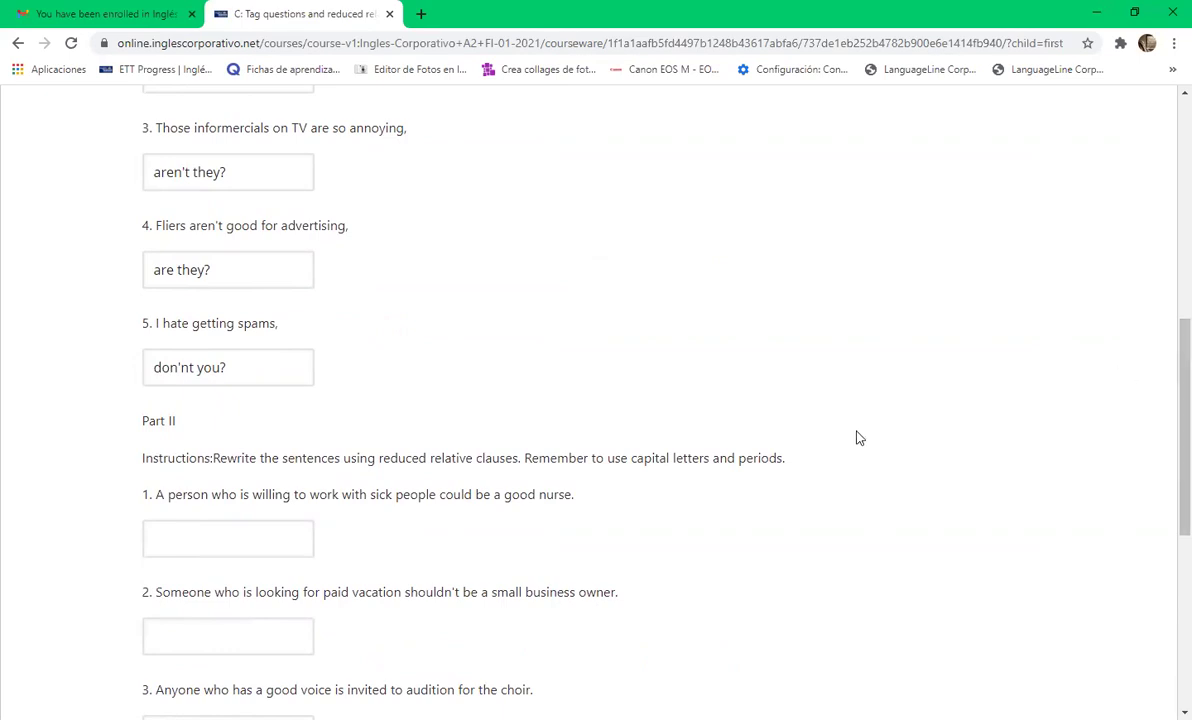
click(261, 542)
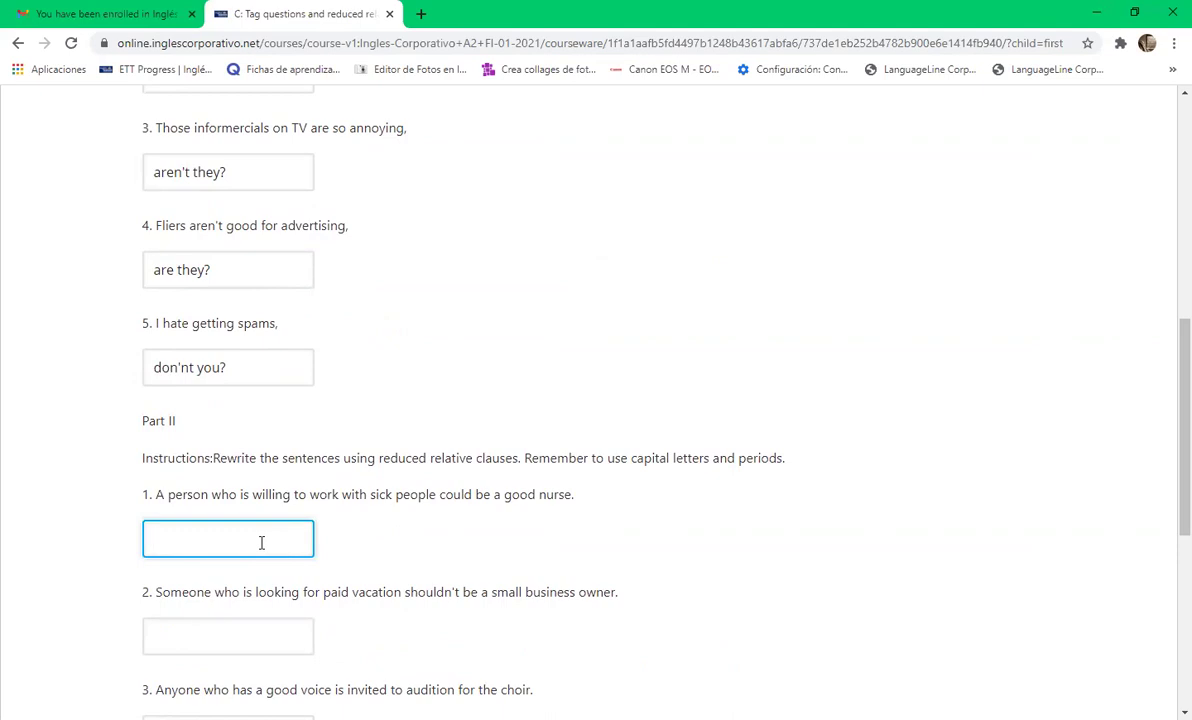
scroll(1170, 489, down, 1)
drag(1170, 489, 1170, 555)
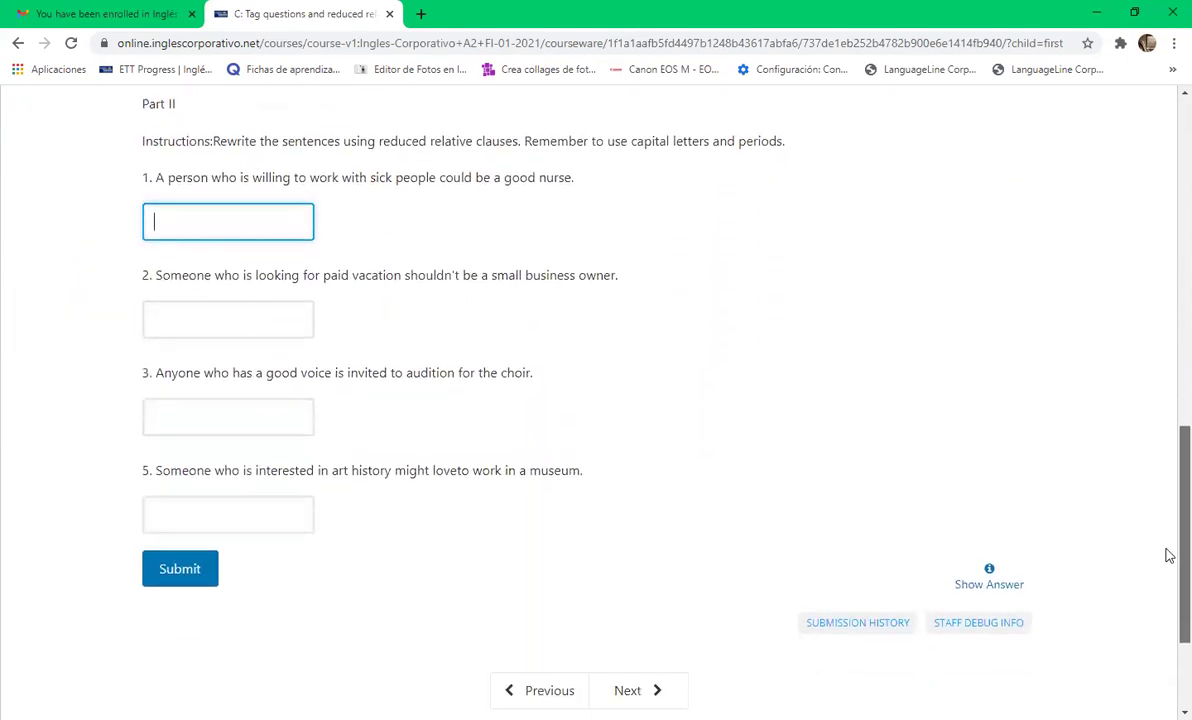
click(988, 576)
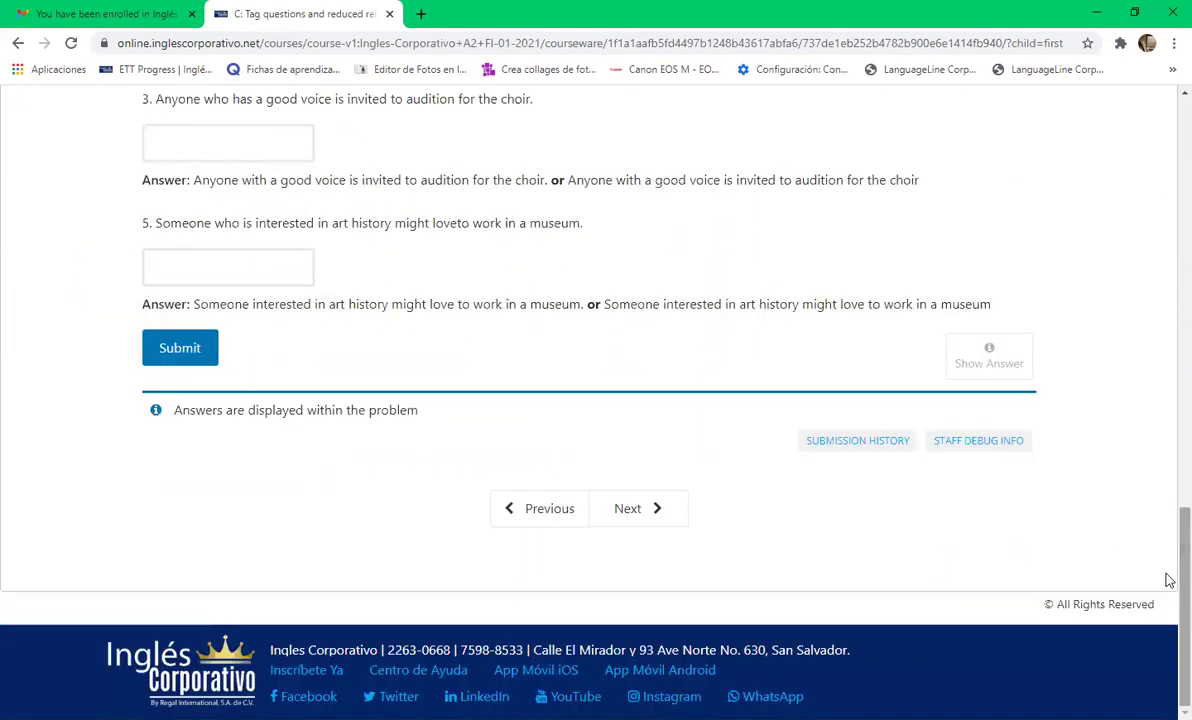
- Compare the five entered tag questions with the revealed answers
drag(1170, 580, 1170, 327)
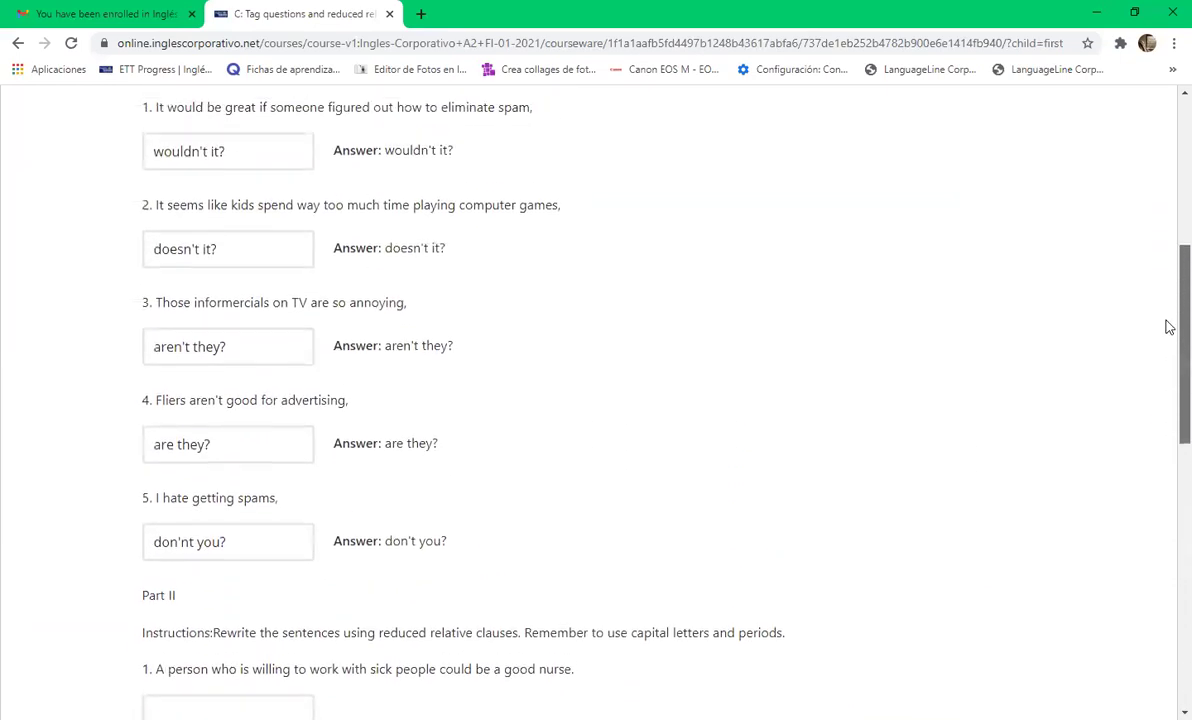
scroll(1170, 327, up, 4)
scroll(1170, 327, down, 3)
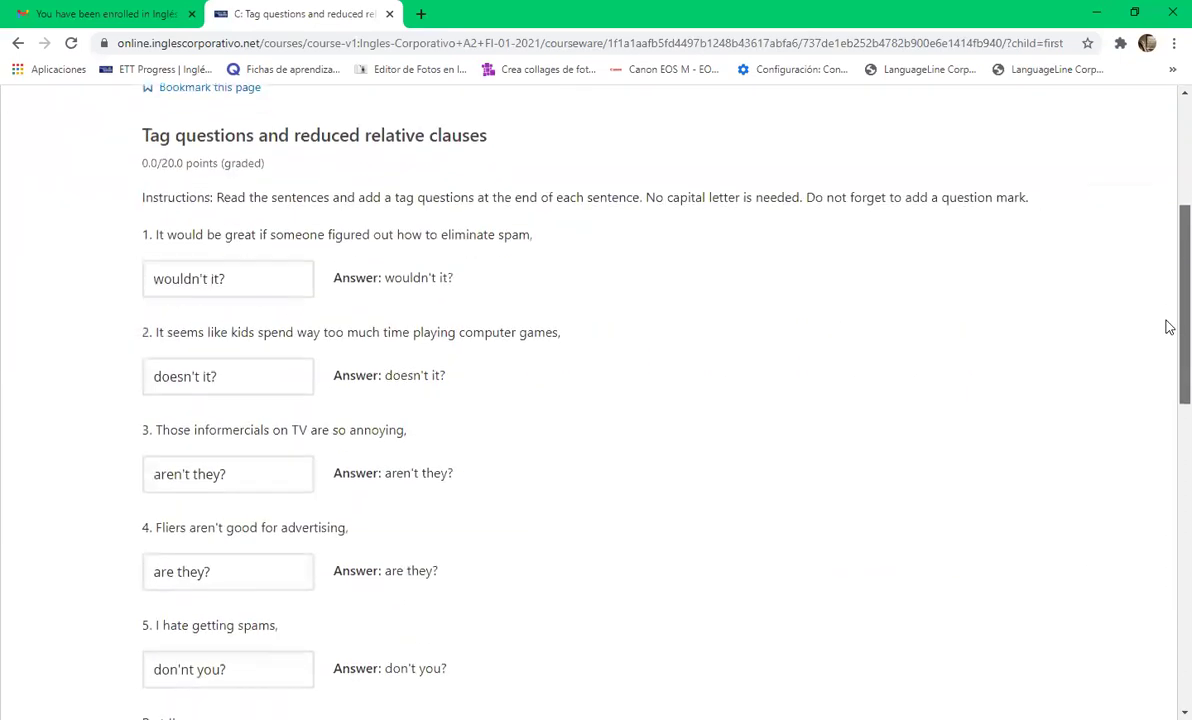
scroll(1170, 327, down, 3)
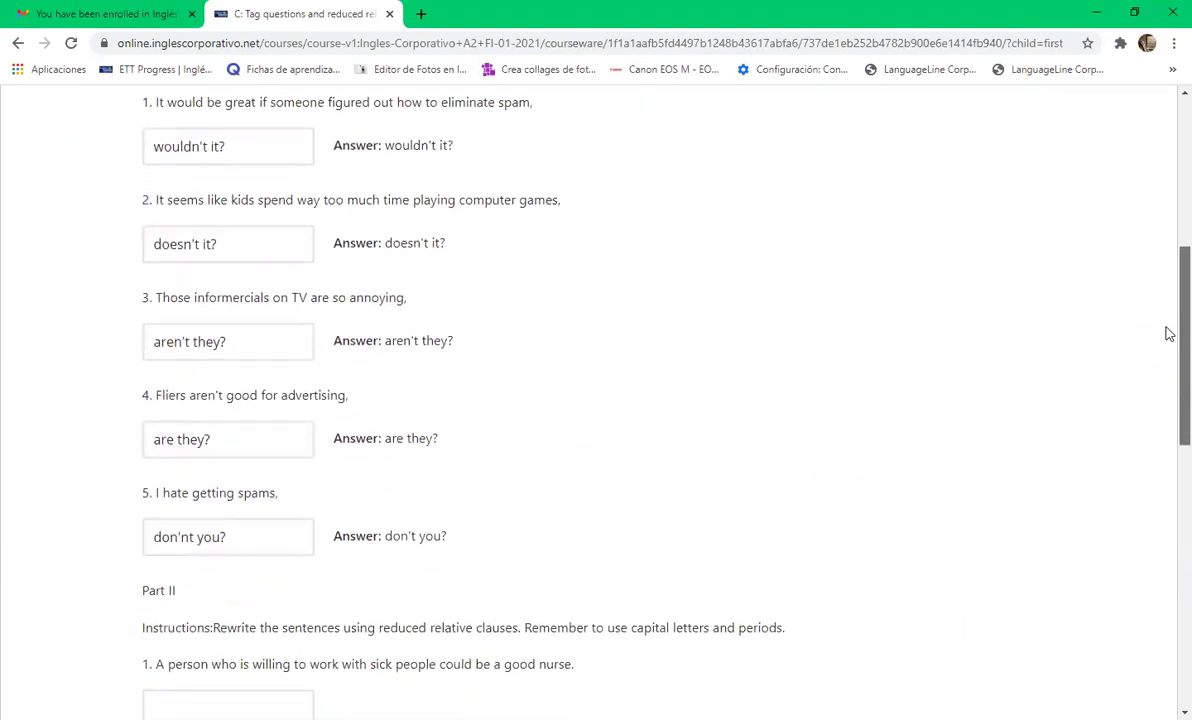
drag(1170, 355, 1170, 337)
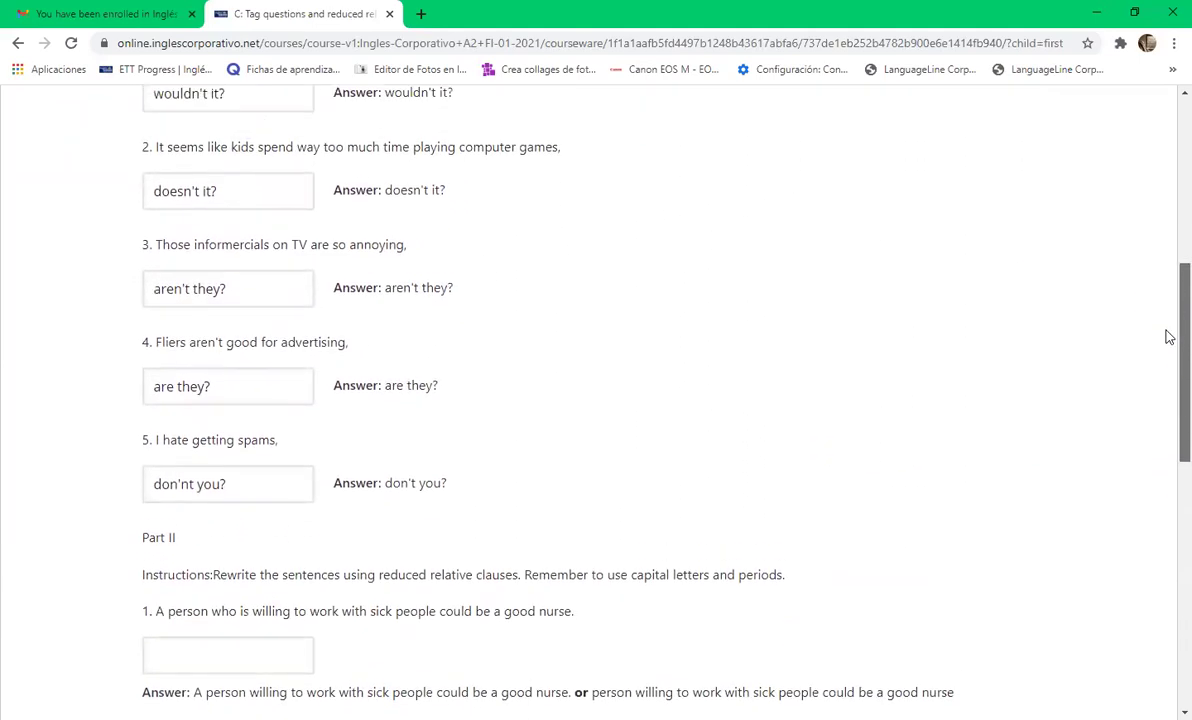
- Review the revealed reduced relative clause answers in Part II against their original sentences
drag(1170, 337, 1171, 372)
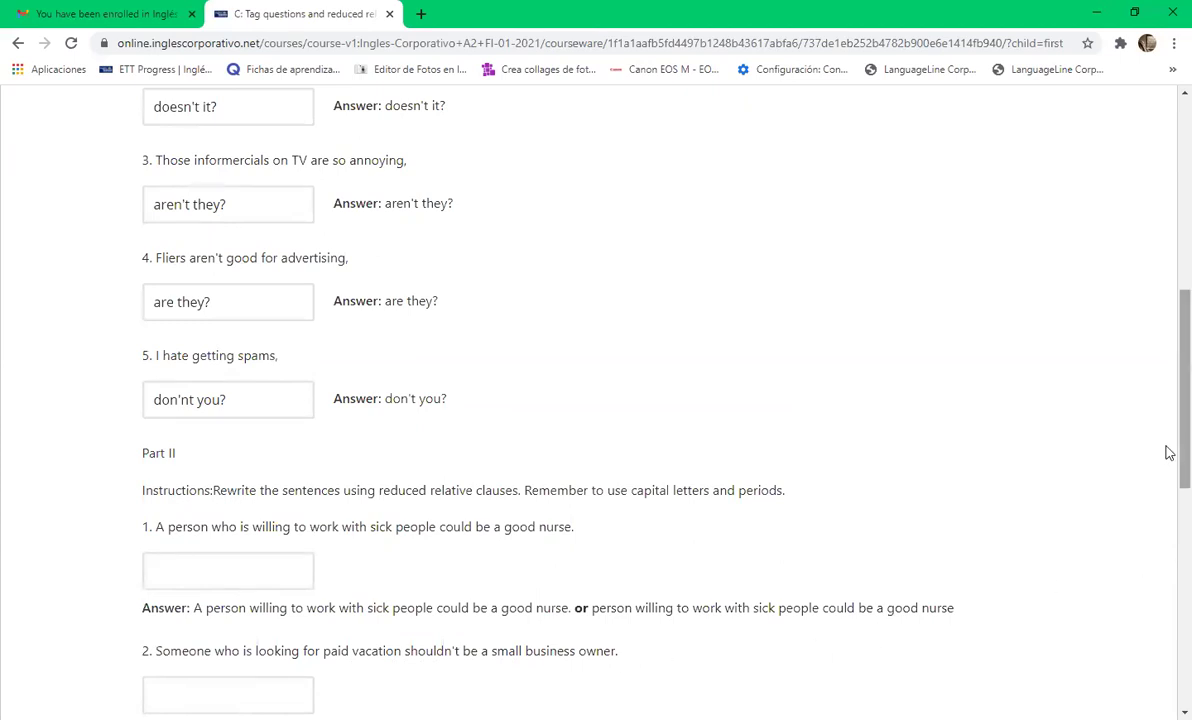
drag(1169, 453, 1169, 477)
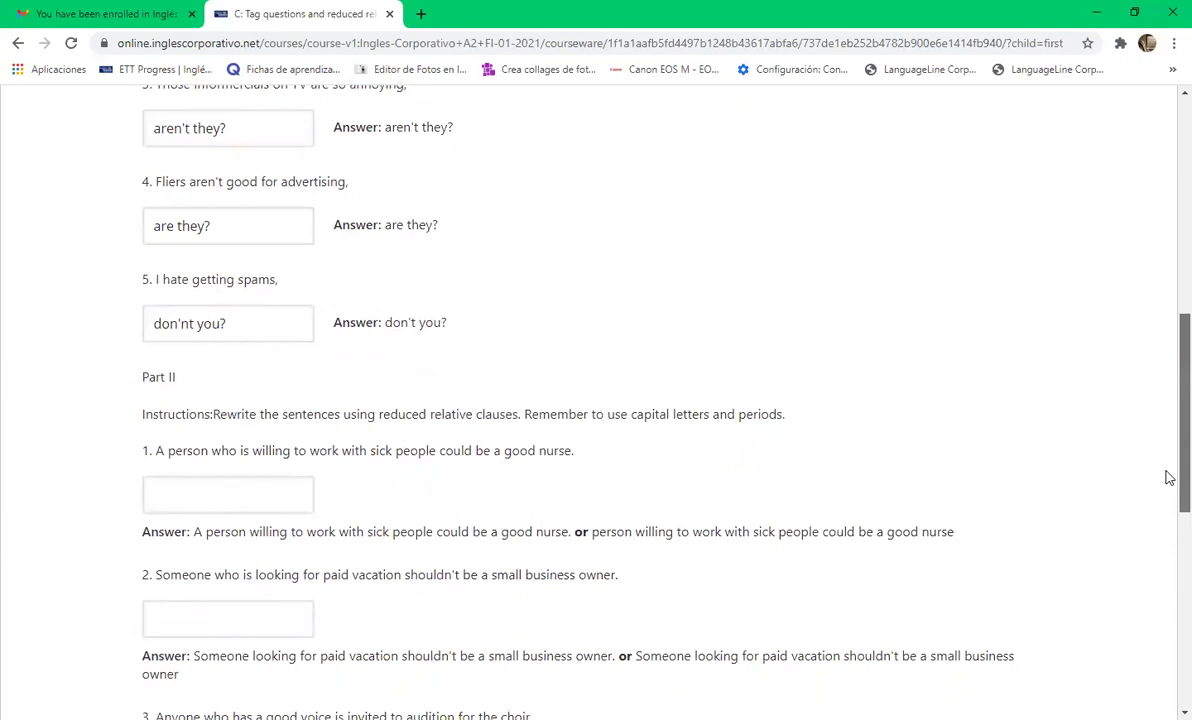
drag(1169, 477, 1171, 490)
drag(194, 615, 628, 618)
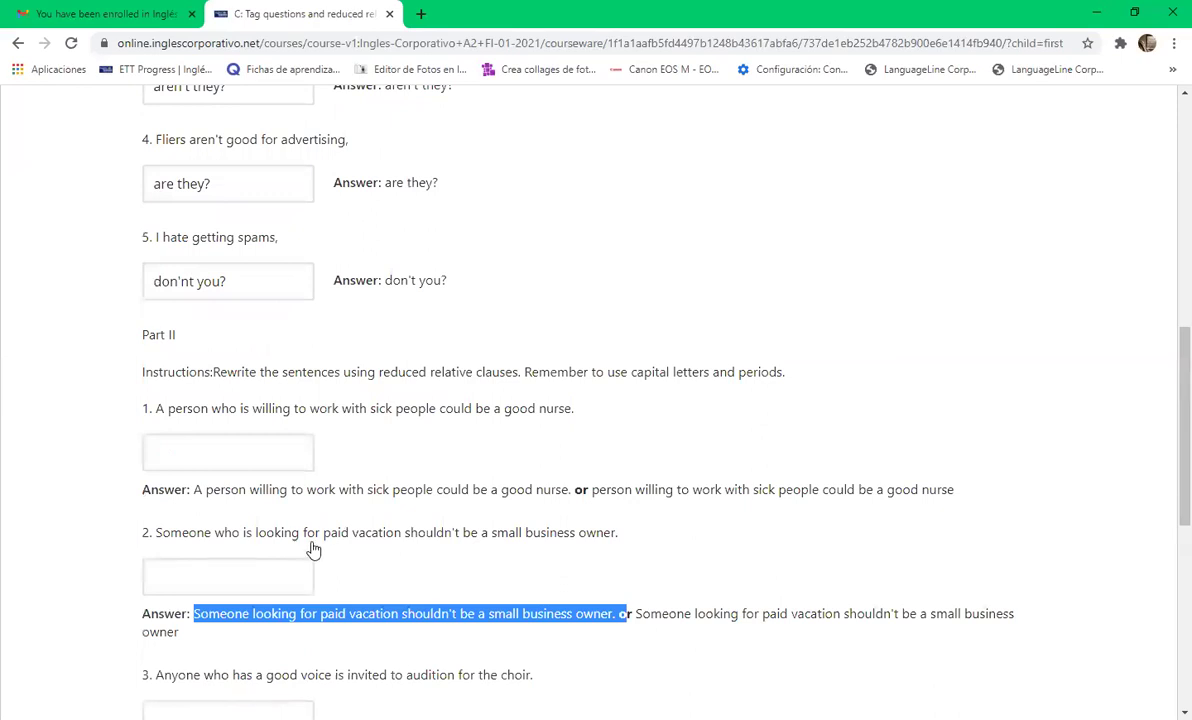
drag(313, 532, 321, 533)
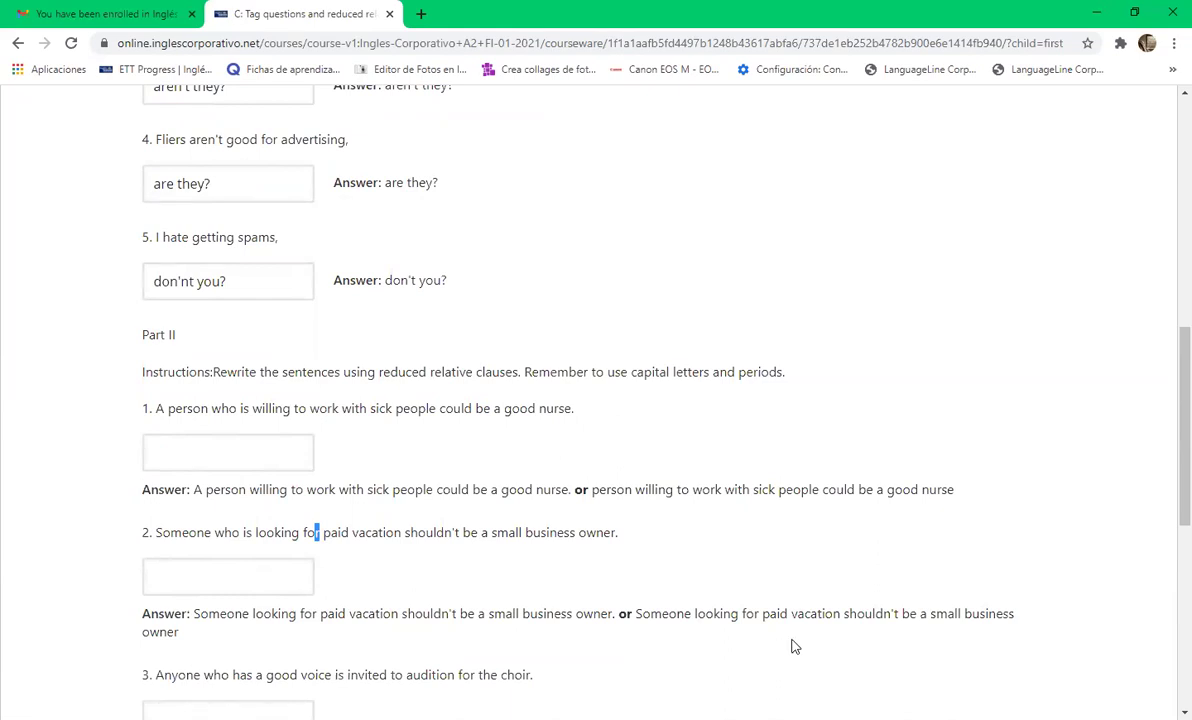
key(Tab)
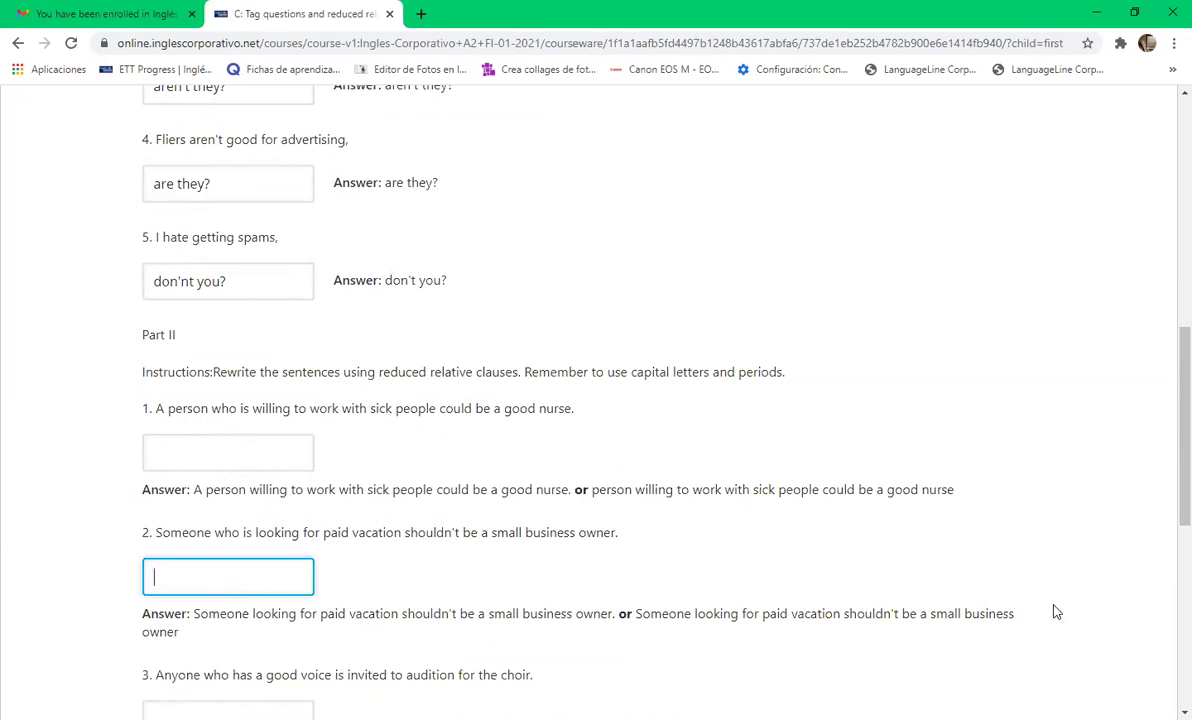
scroll(1165, 480, down, 3)
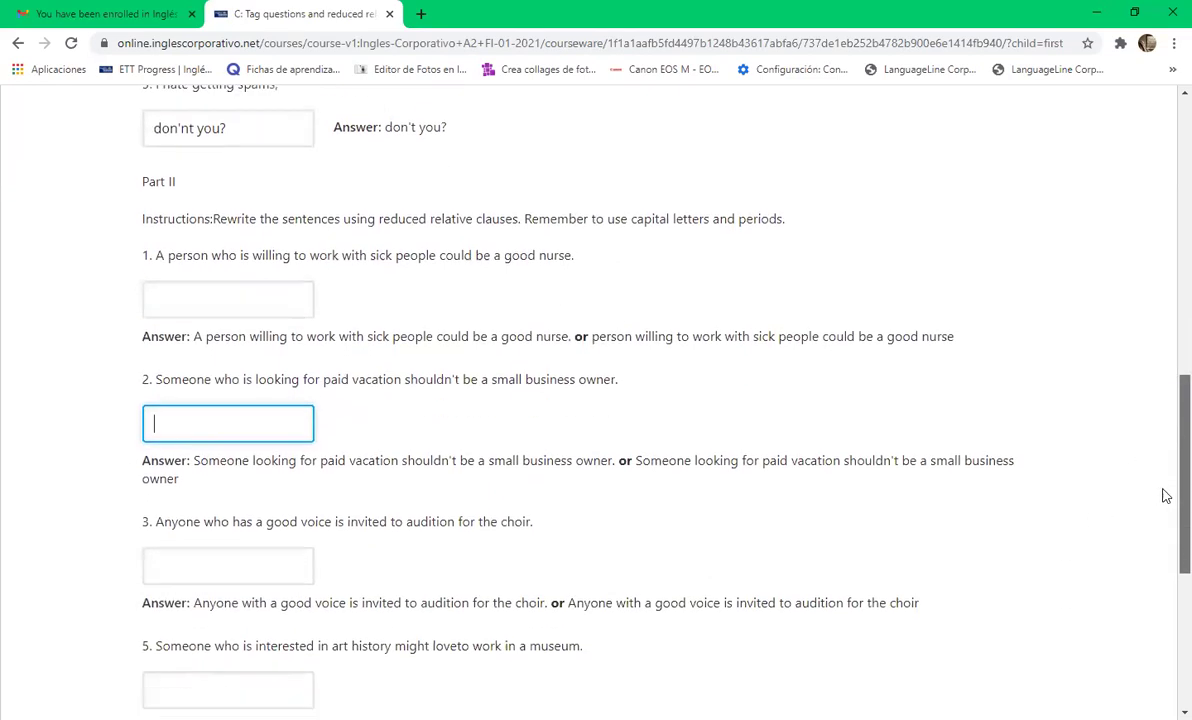
scroll(1164, 498, down, 1)
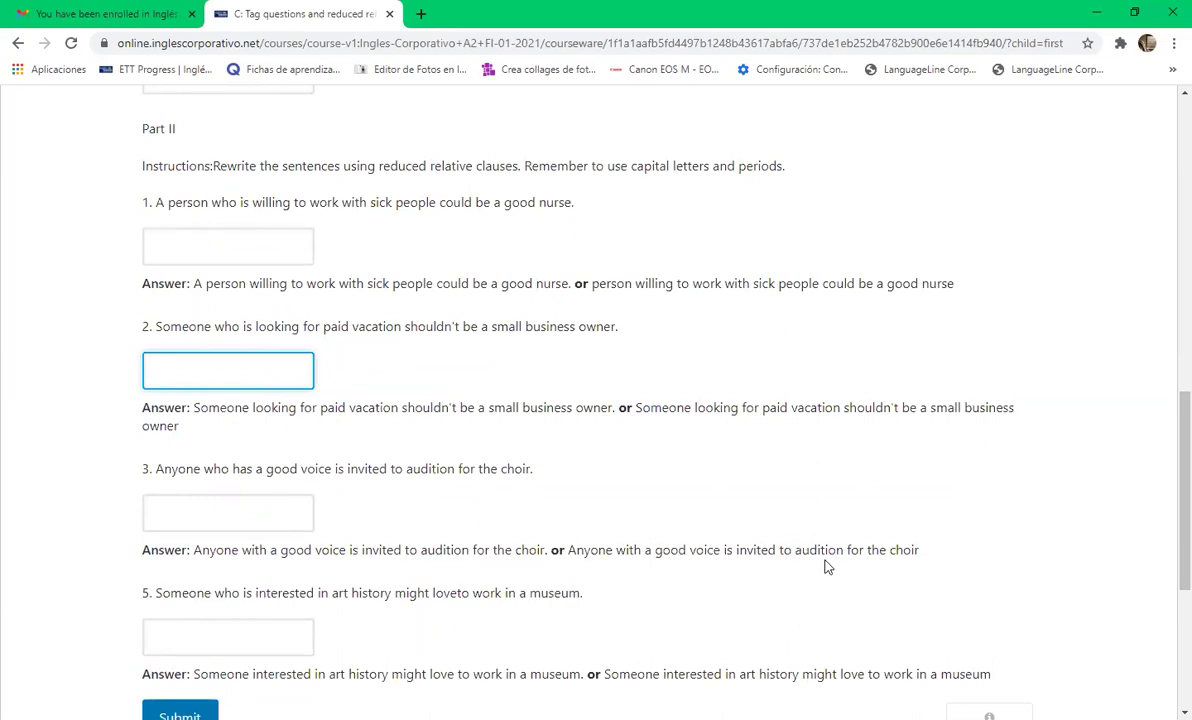
scroll(1170, 550, down, 1)
scroll(1170, 560, down, 1)
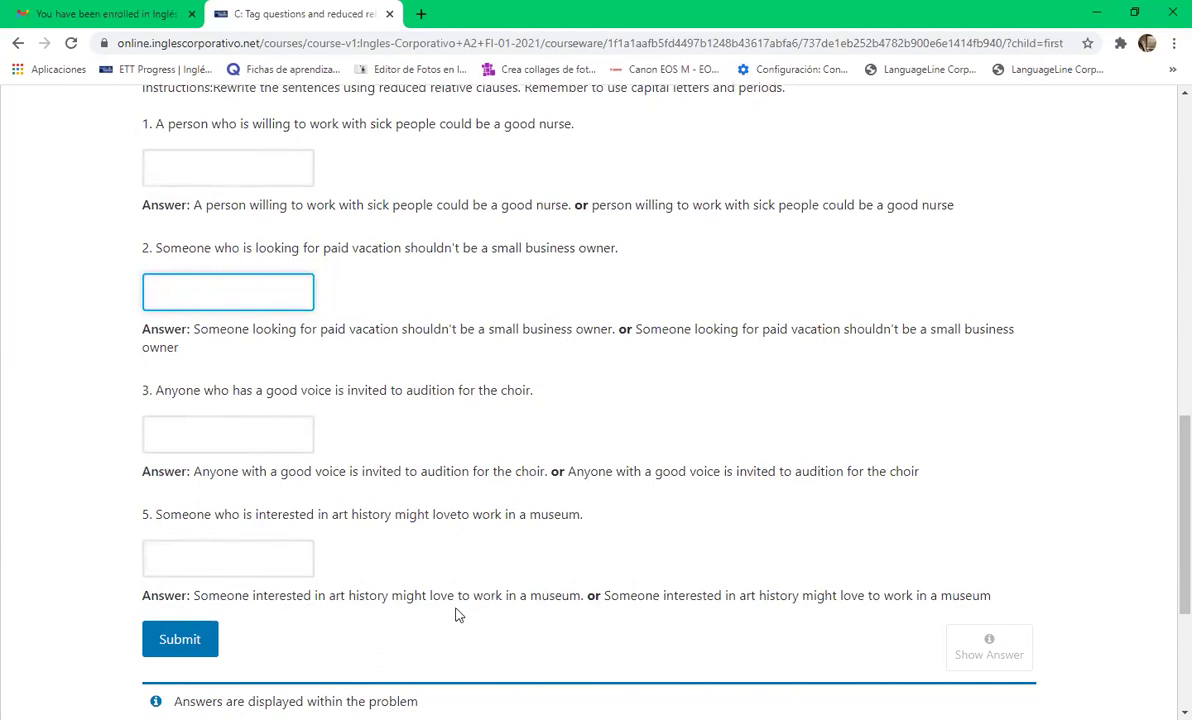
- Submit the tag questions and reduced relative clauses problem and advance to the Choose the words unit
click(165, 639)
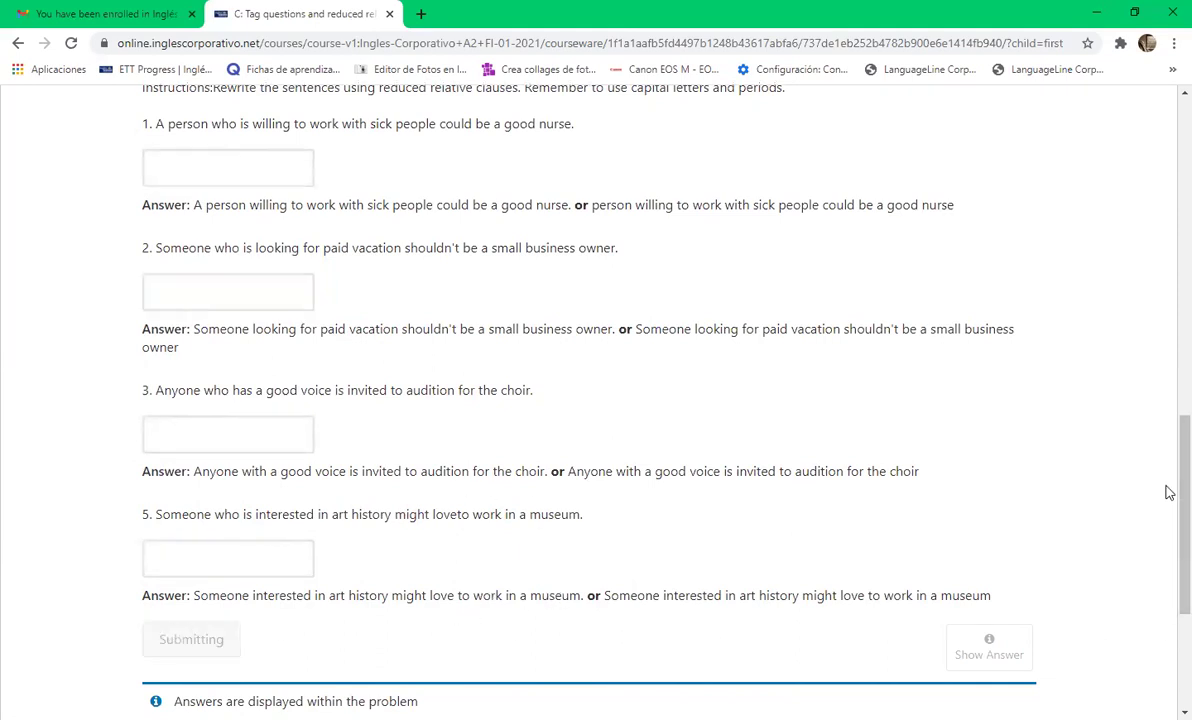
scroll(1170, 487, up, 1)
drag(1170, 487, 1155, 571)
click(636, 510)
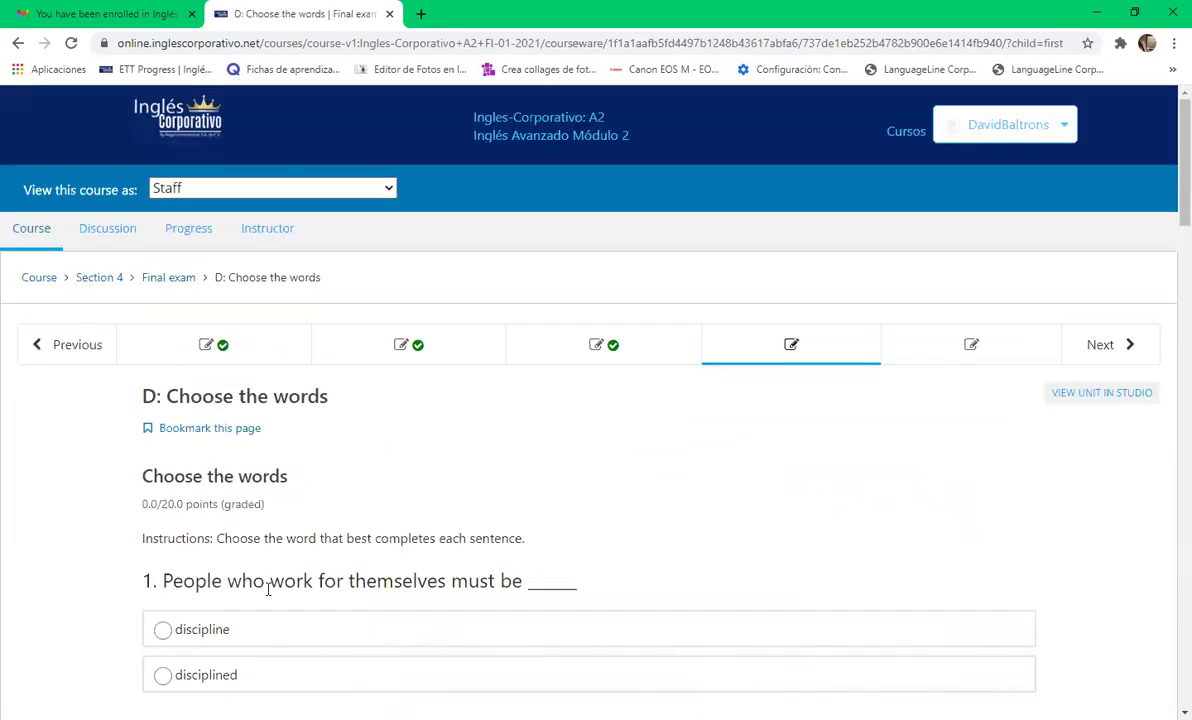